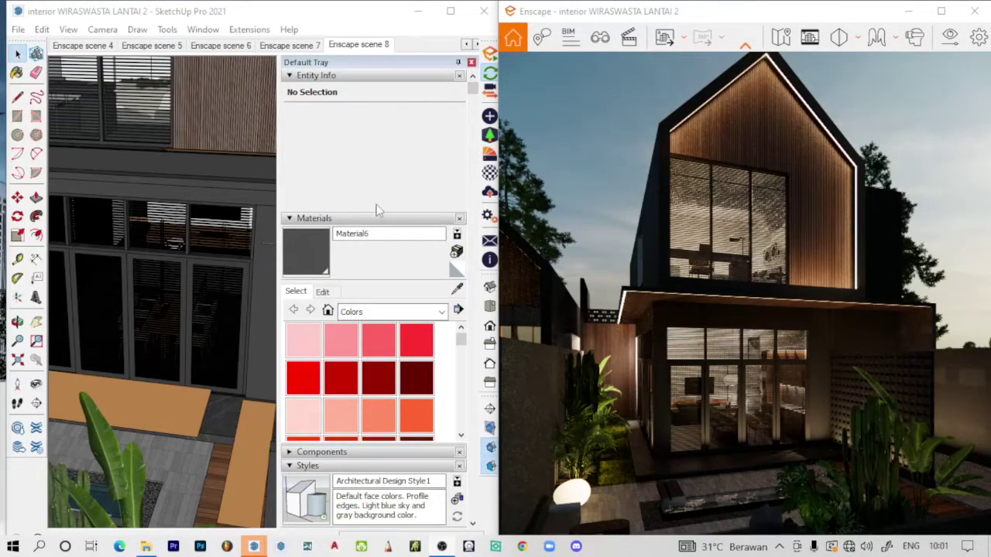
- Nudge the Enscape camera slightly to reframe the lit timber gable facade
{"action": "mouse_move", "coordinate": [700, 267]}
{"action": "left_mouse_down"}
{"action": "mouse_move", "coordinate": [712, 266]}
{"action": "mouse_move", "coordinate": [702, 280]}
{"action": "left_mouse_up"}
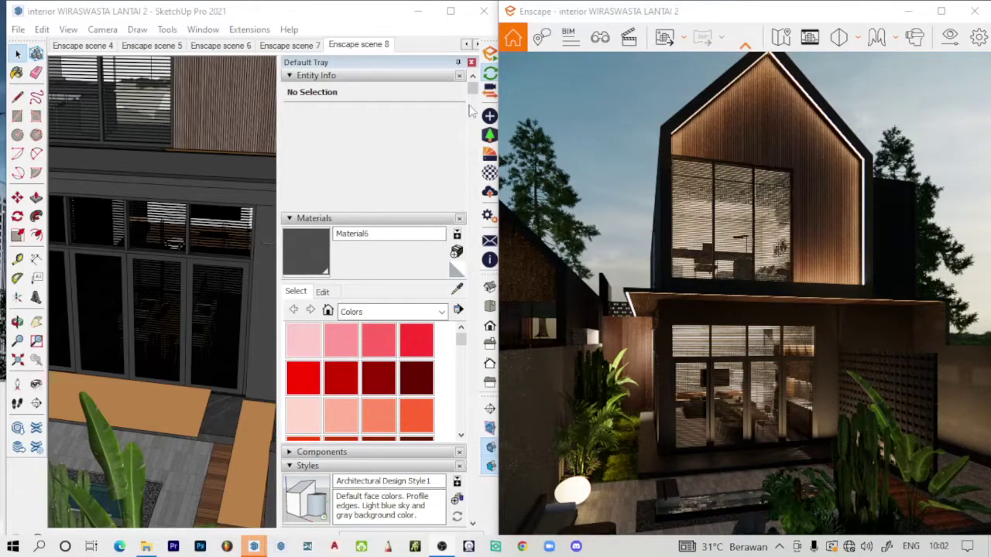
- Orbit the model to the side wall and move the Material60 editor to the lower middle
{"action": "left_click", "coordinate": [217, 236]}
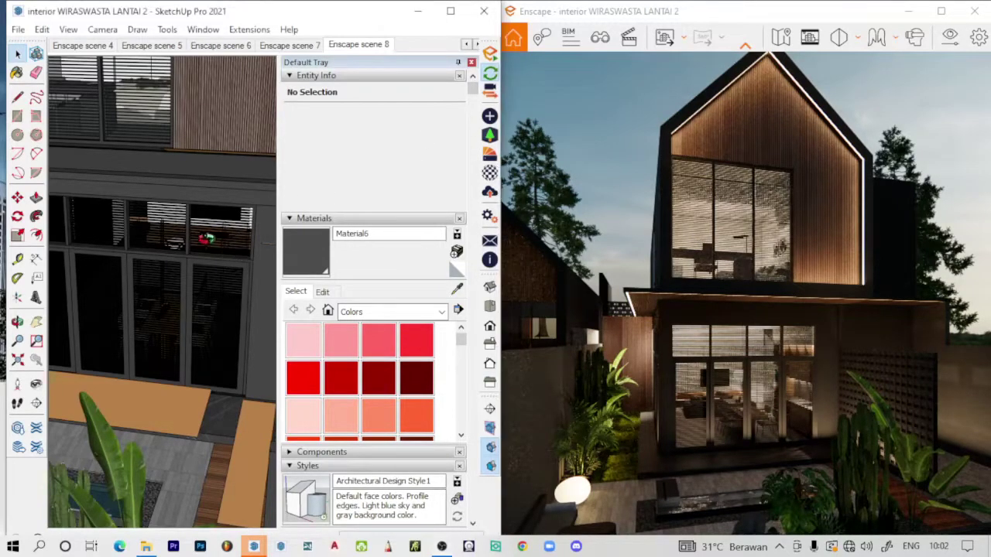
{"action": "mouse_move", "coordinate": [170, 189]}
{"action": "middle_mouse_down"}
{"action": "mouse_move", "coordinate": [200, 246]}
{"action": "mouse_move", "coordinate": [189, 262]}
{"action": "middle_mouse_up"}
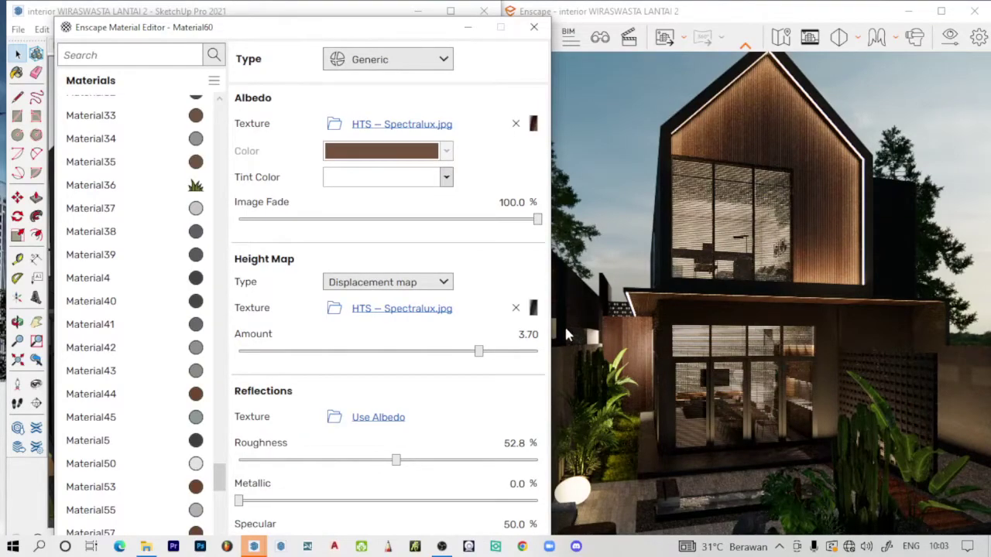
{"action": "left_click_drag", "start_coordinate": [426, 34], "coordinate": [415, 19]}
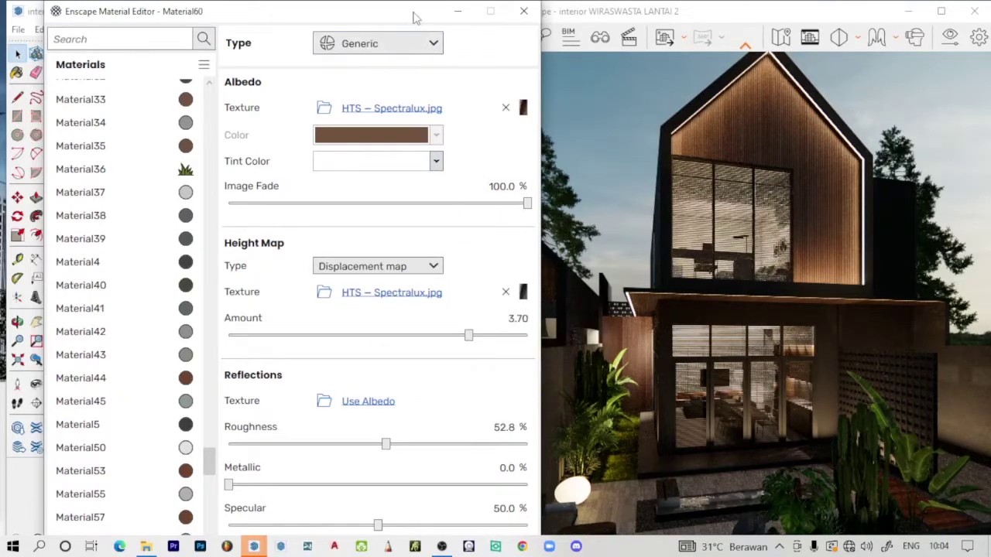
{"action": "left_click_drag", "start_coordinate": [416, 17], "coordinate": [540, 337]}
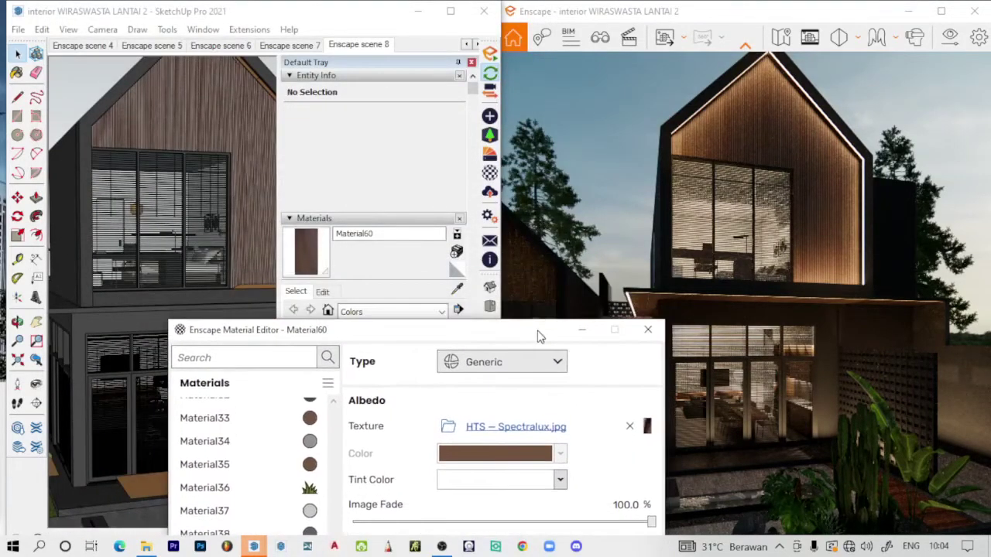
- Sample the upper window blinds material, Color M07, and review its settings
{"action": "left_click", "coordinate": [458, 289]}
{"action": "mouse_move", "coordinate": [232, 133]}
{"action": "middle_mouse_down"}
{"action": "mouse_move", "coordinate": [233, 161]}
{"action": "mouse_move", "coordinate": [165, 150]}
{"action": "middle_mouse_up"}
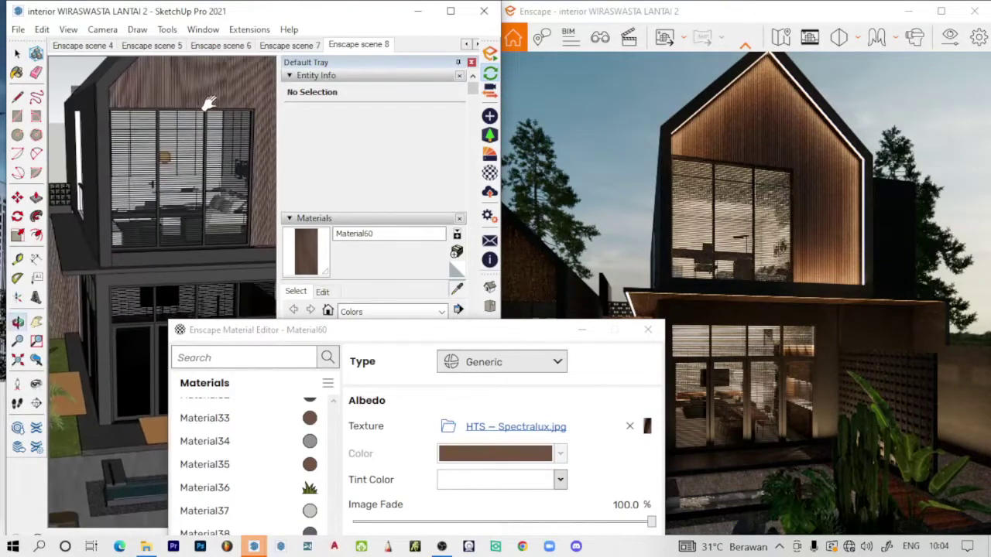
{"action": "scroll", "coordinate": [163, 186], "scroll_direction": "up", "scroll_amount": 3}
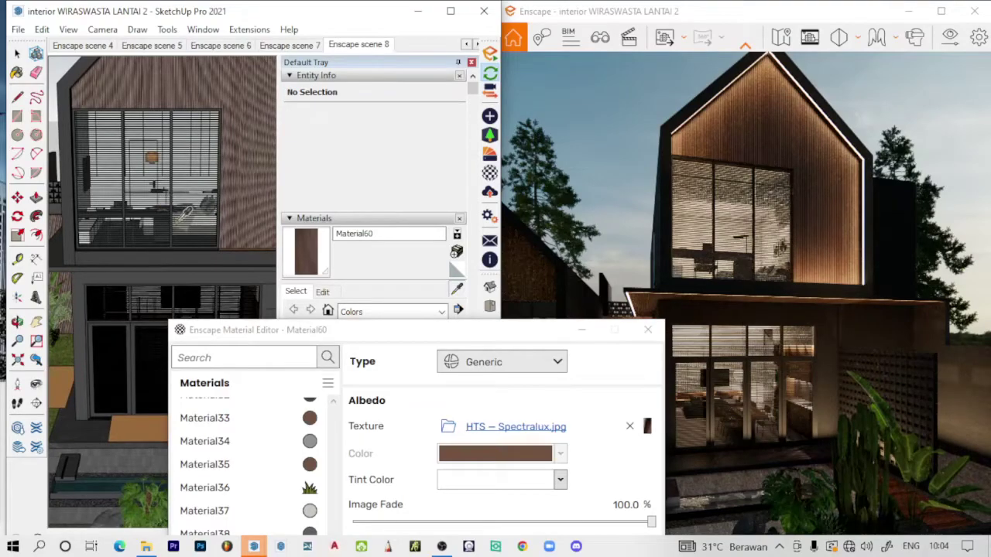
{"action": "scroll", "coordinate": [184, 213], "scroll_direction": "up", "scroll_amount": 3}
{"action": "scroll", "coordinate": [184, 213], "scroll_direction": "up", "scroll_amount": 3}
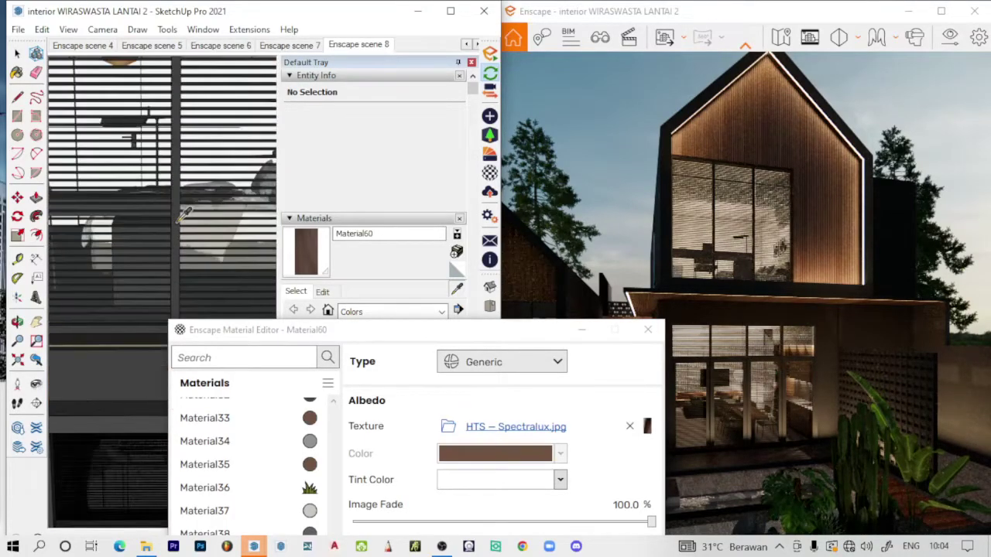
{"action": "left_click", "coordinate": [183, 214]}
{"action": "left_click_drag", "start_coordinate": [405, 331], "coordinate": [238, 36]}
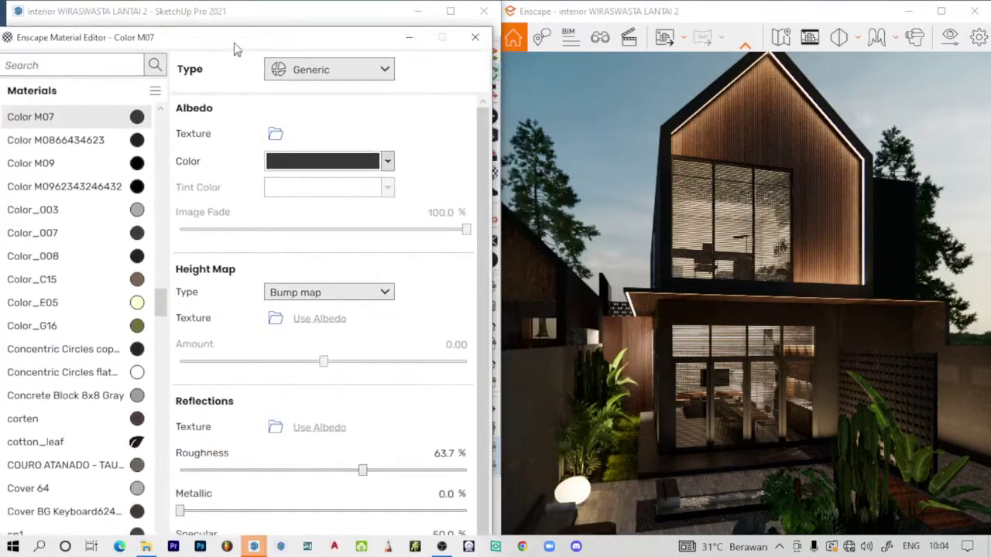
{"action": "scroll", "coordinate": [480, 247], "scroll_direction": "down", "scroll_amount": 1}
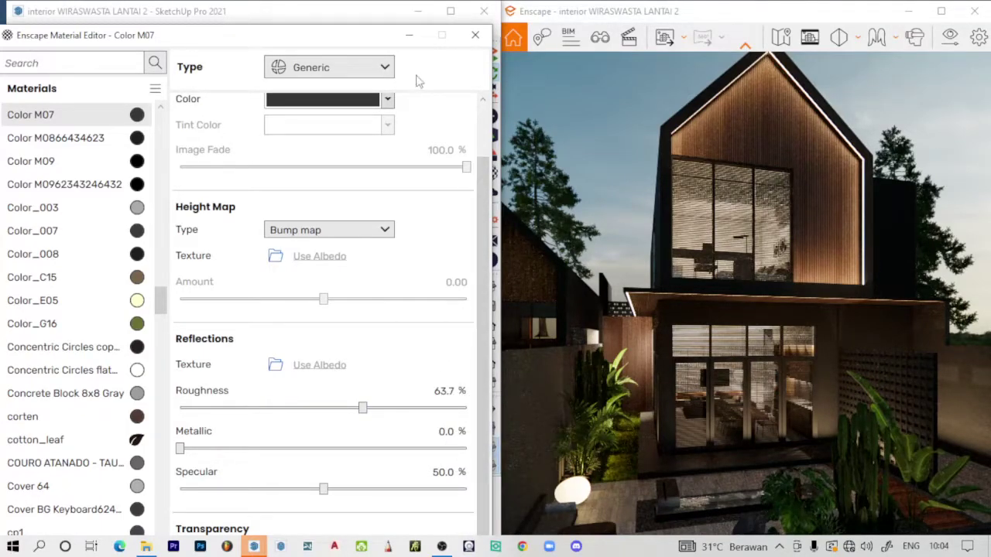
{"action": "left_click_drag", "start_coordinate": [366, 45], "coordinate": [672, 292]}
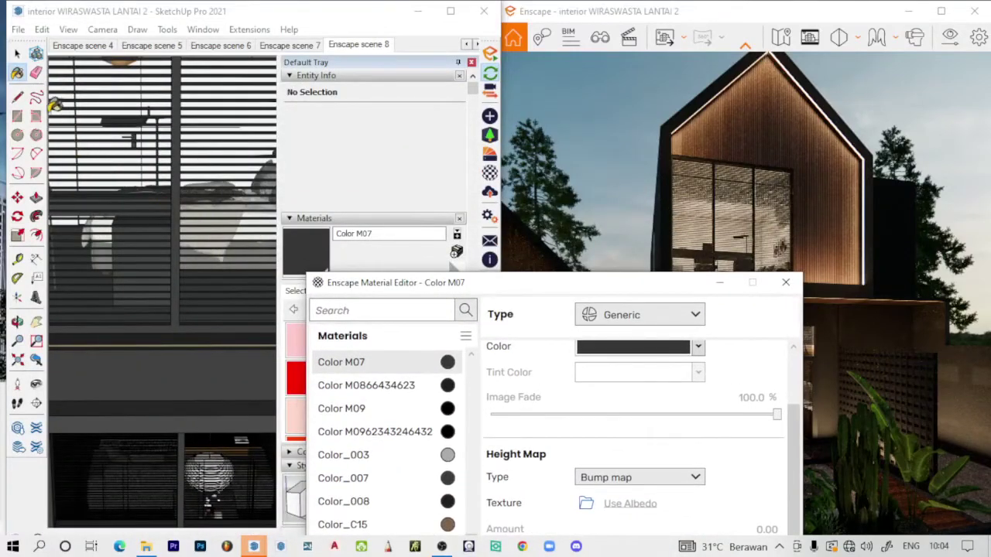
{"action": "left_click_drag", "start_coordinate": [467, 284], "coordinate": [499, 351]}
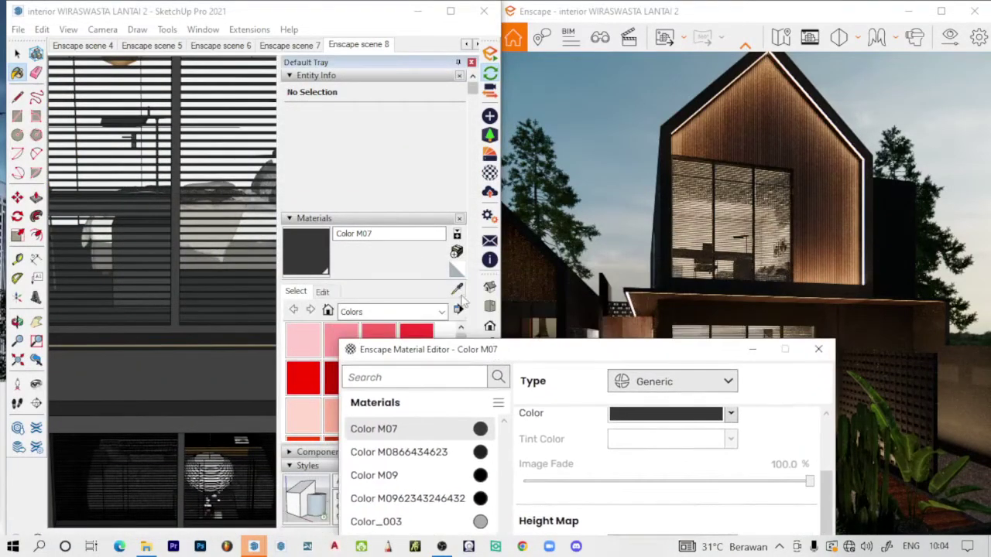
- Orbit to the ground-floor corner and sample the dark entrance floor, Material2
{"action": "scroll", "coordinate": [191, 193], "scroll_direction": "down", "scroll_amount": 2}
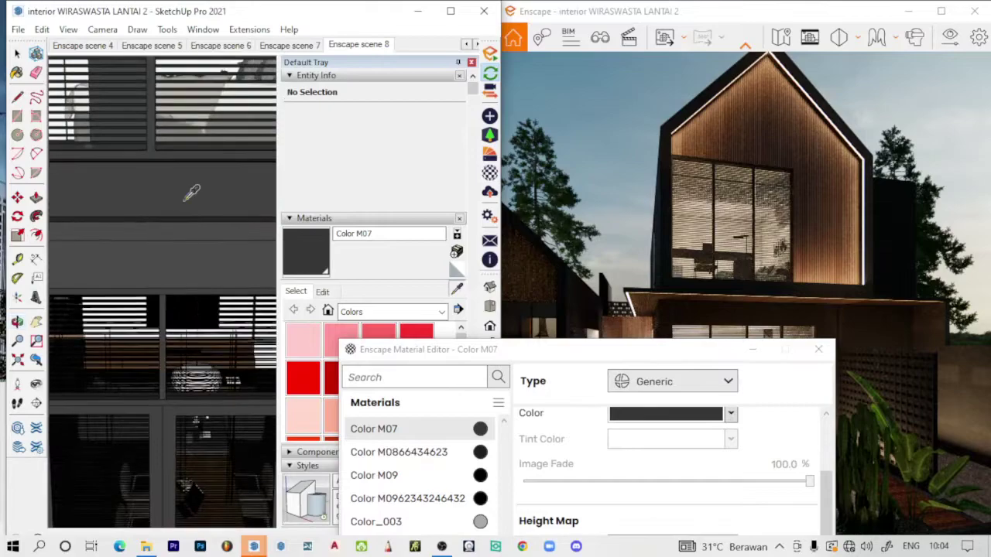
{"action": "scroll", "coordinate": [191, 194], "scroll_direction": "down", "scroll_amount": 2}
{"action": "scroll", "coordinate": [191, 194], "scroll_direction": "down", "scroll_amount": 2}
{"action": "scroll", "coordinate": [191, 194], "scroll_direction": "down", "scroll_amount": 2}
{"action": "scroll", "coordinate": [192, 194], "scroll_direction": "down", "scroll_amount": 2}
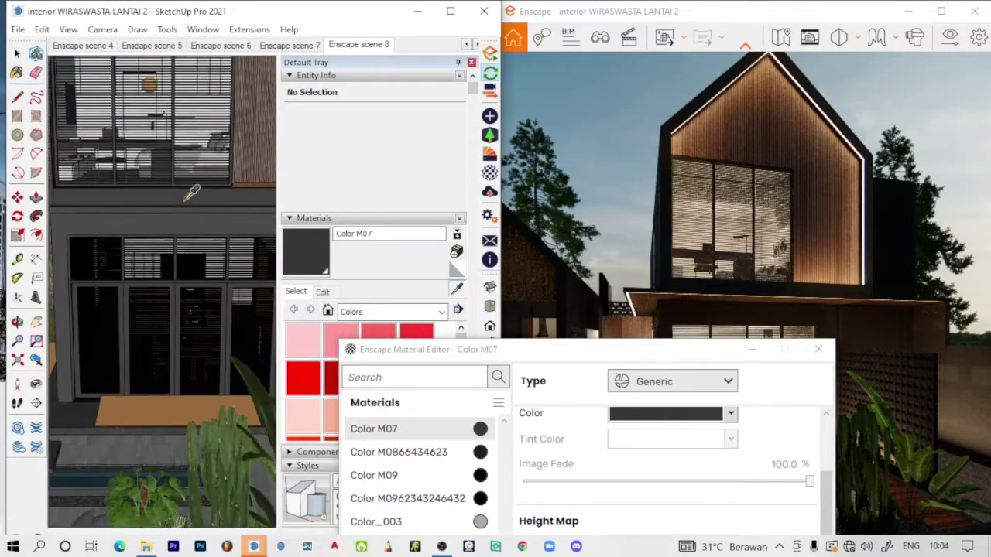
{"action": "scroll", "coordinate": [192, 193], "scroll_direction": "down", "scroll_amount": 1}
{"action": "middle_click_drag", "start_coordinate": [135, 248], "coordinate": [238, 321]}
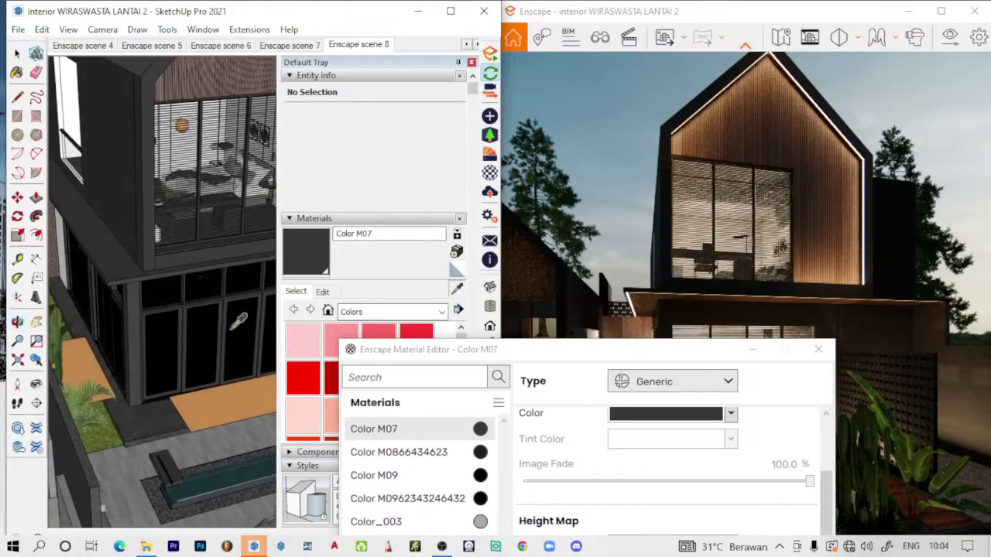
{"action": "scroll", "coordinate": [159, 408], "scroll_direction": "up", "scroll_amount": 3}
{"action": "scroll", "coordinate": [159, 408], "scroll_direction": "up", "scroll_amount": 2}
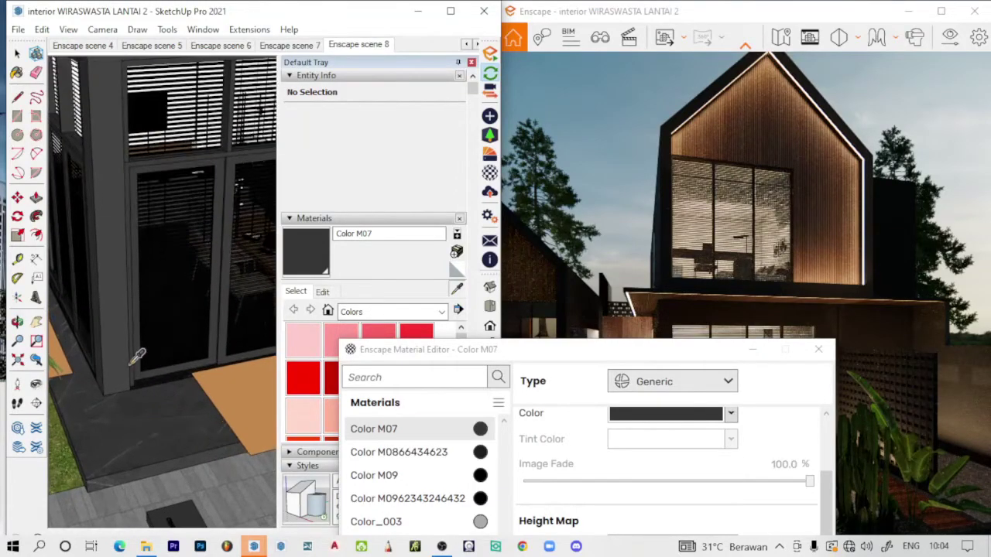
{"action": "mouse_move", "coordinate": [141, 324]}
{"action": "middle_mouse_down", "text": "shift"}
{"action": "mouse_move", "coordinate": [155, 299]}
{"action": "mouse_move", "coordinate": [157, 421]}
{"action": "mouse_move", "coordinate": [171, 338]}
{"action": "mouse_move", "coordinate": [182, 399]}
{"action": "middle_mouse_up", "text": "shift"}
{"action": "left_click", "coordinate": [172, 348]}
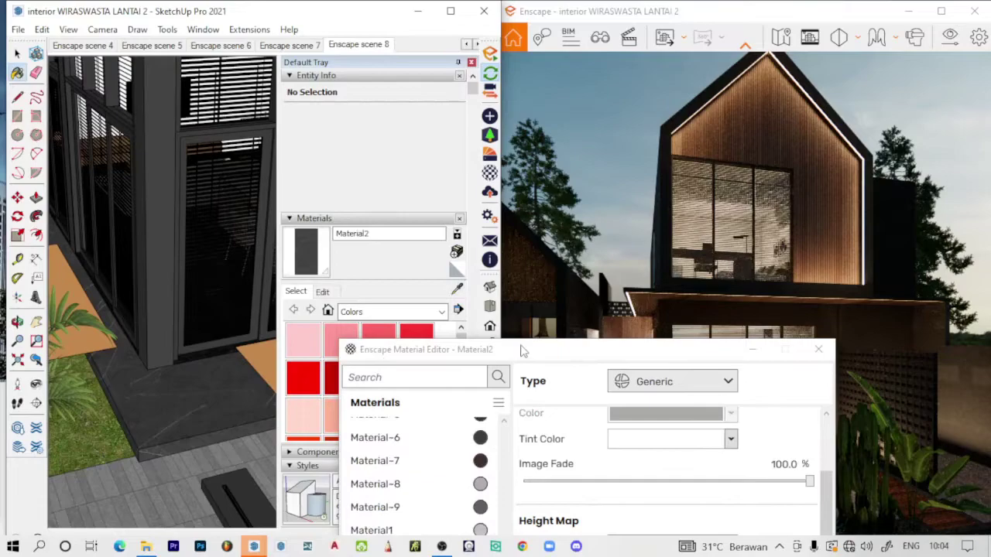
- Review Material2's roughness, then pan and zoom out toward the ground-floor door
{"action": "mouse_move", "coordinate": [524, 348]}
{"action": "left_mouse_down"}
{"action": "mouse_move", "coordinate": [413, 115]}
{"action": "mouse_move", "coordinate": [398, 12]}
{"action": "left_mouse_up"}
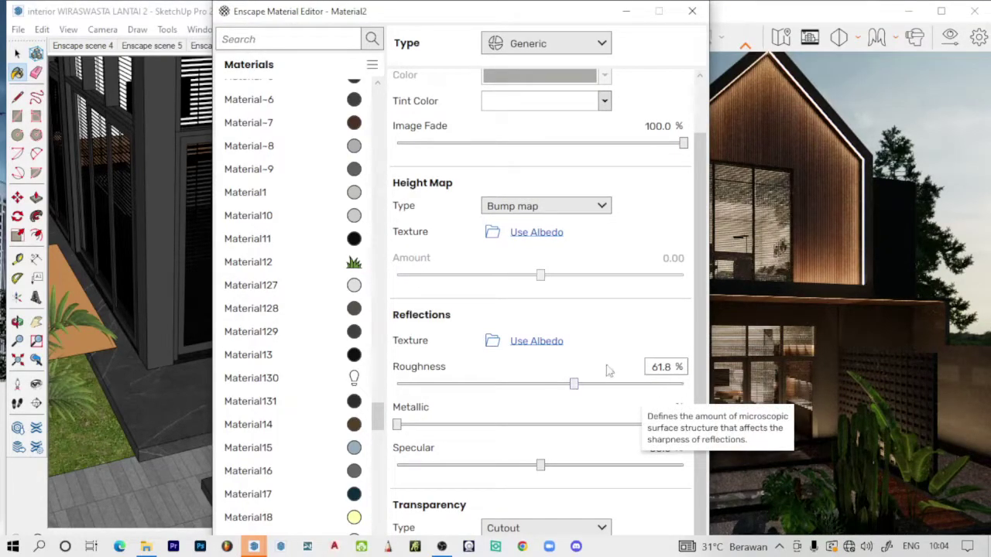
{"action": "left_click_drag", "start_coordinate": [464, 12], "coordinate": [613, 317]}
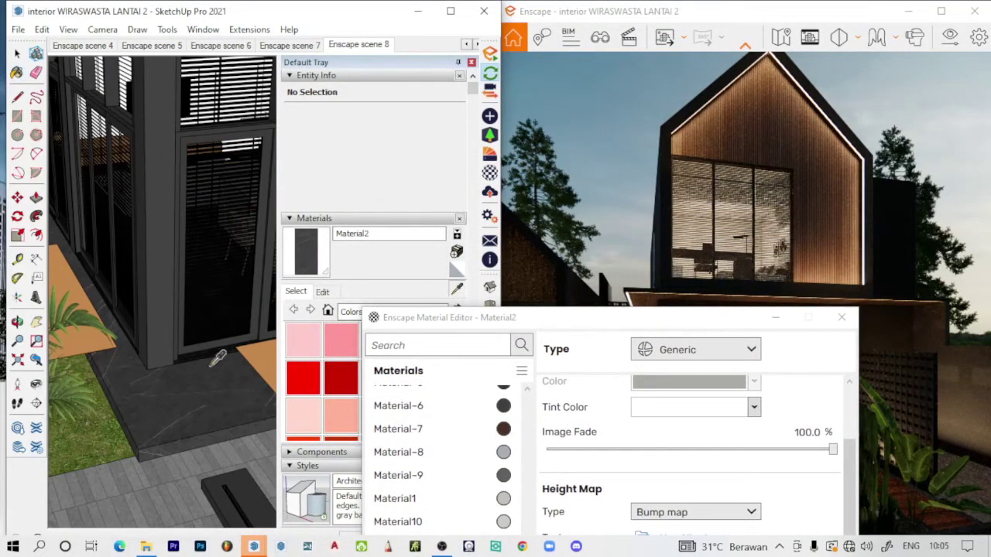
{"action": "middle_click_drag", "start_coordinate": [196, 365], "coordinate": [117, 385], "text": "shift"}
{"action": "scroll", "coordinate": [141, 309], "scroll_direction": "down", "scroll_amount": 3}
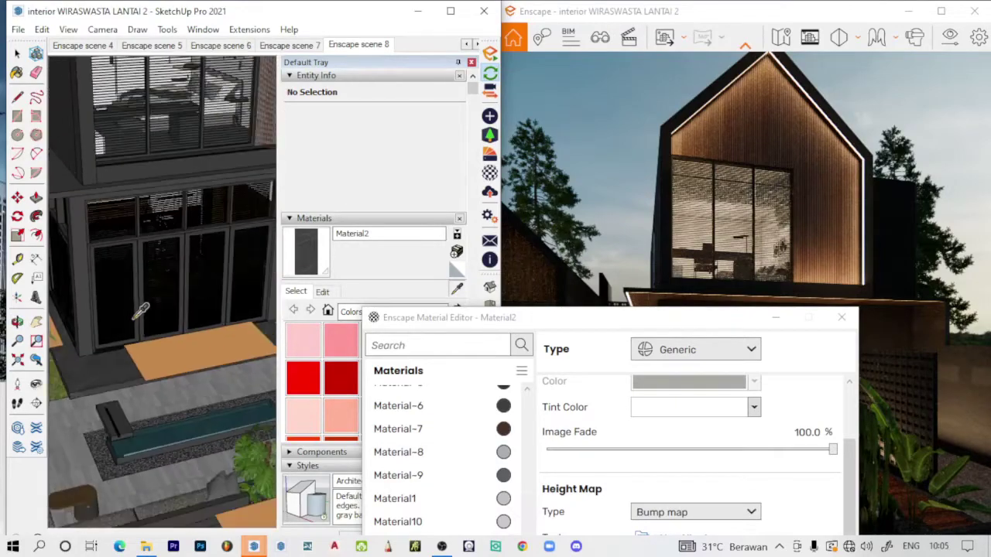
{"action": "scroll", "coordinate": [141, 310], "scroll_direction": "down", "scroll_amount": 3}
- Sample the garden paving Material1 and set its height map to displacement, amount 2.23
{"action": "left_click", "coordinate": [192, 363]}
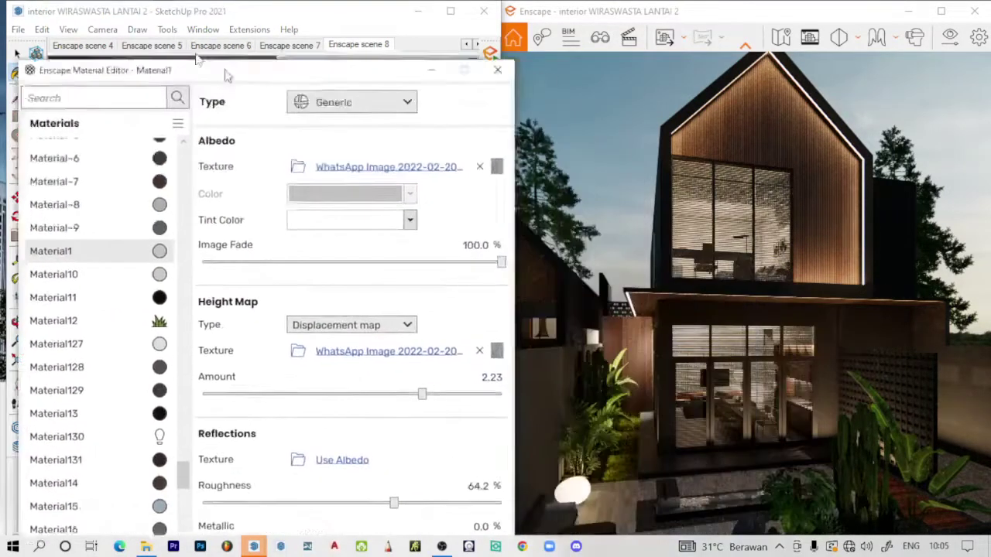
{"action": "left_click_drag", "start_coordinate": [560, 317], "coordinate": [166, 37]}
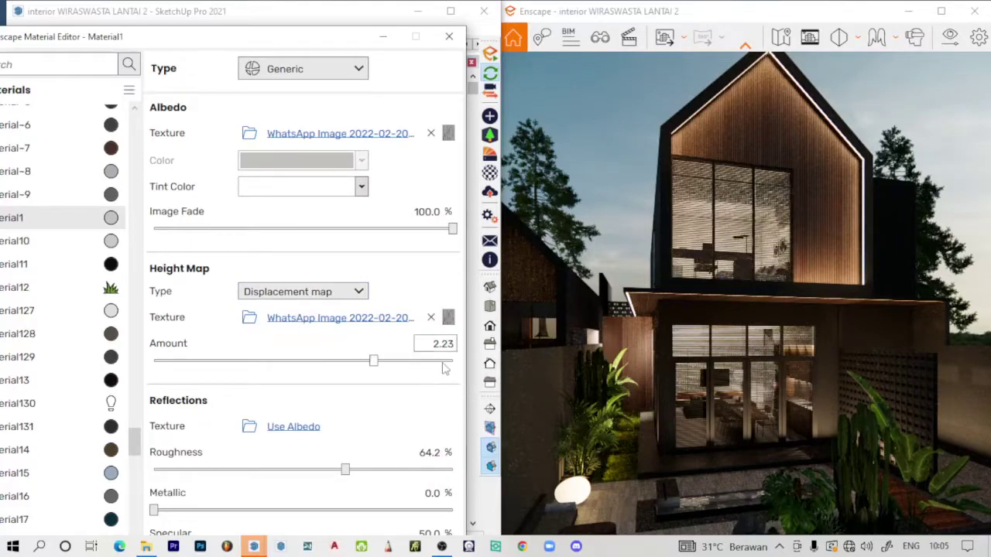
{"action": "left_click_drag", "start_coordinate": [325, 47], "coordinate": [563, 397]}
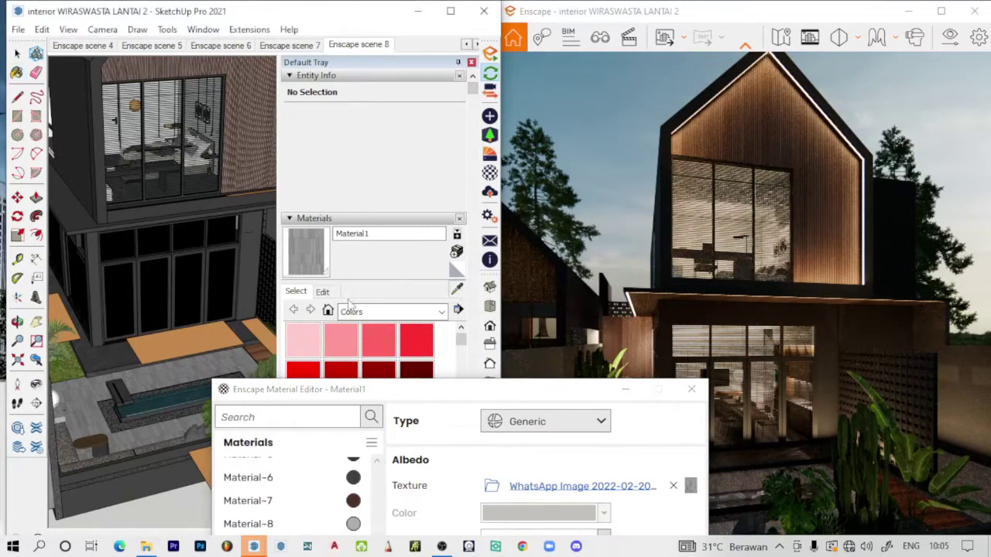
- Orbit and pan to an angled view of the building's front corner
{"action": "mouse_move", "coordinate": [156, 364]}
{"action": "middle_mouse_down"}
{"action": "mouse_move", "coordinate": [220, 288]}
{"action": "mouse_move", "coordinate": [57, 375]}
{"action": "middle_mouse_up"}
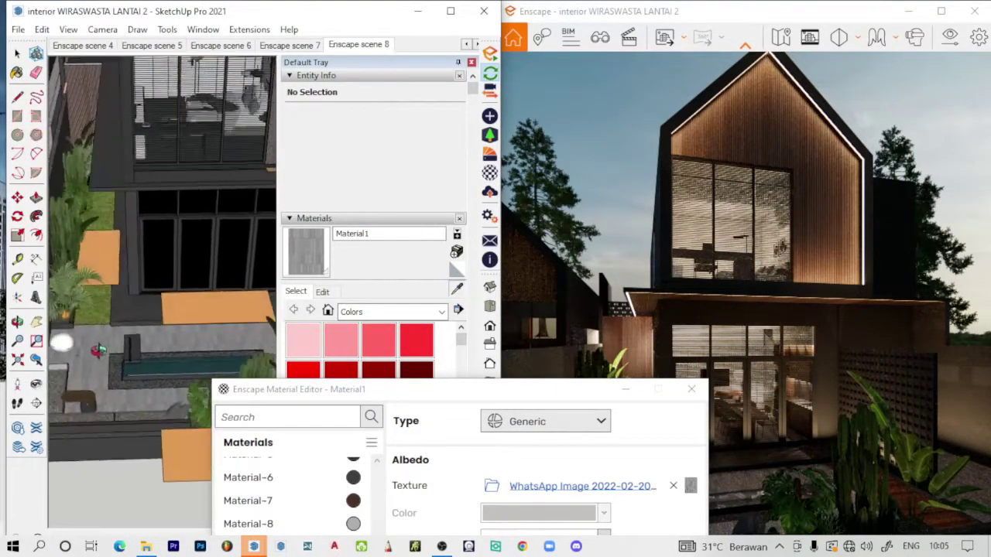
{"action": "scroll", "coordinate": [62, 348], "scroll_direction": "up", "scroll_amount": 3}
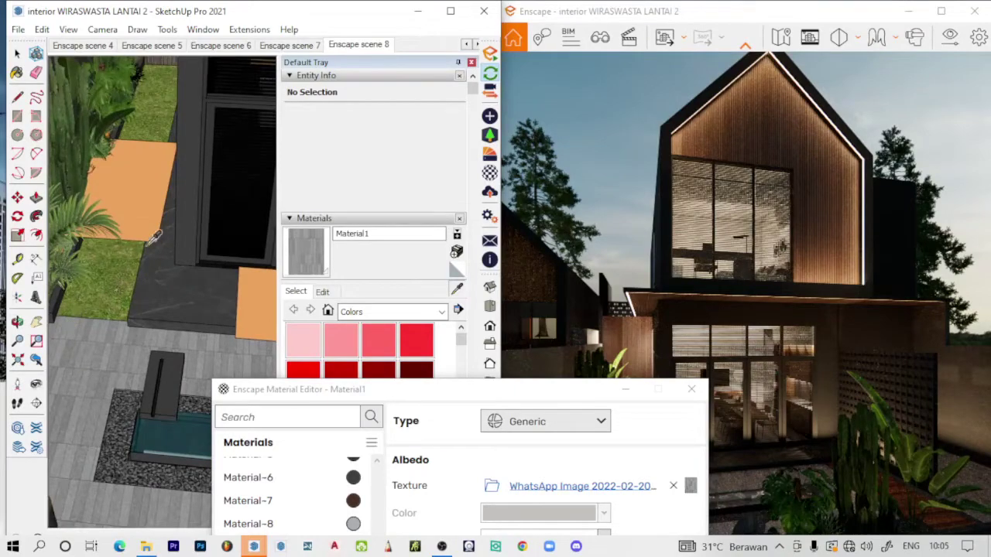
{"action": "middle_click_drag", "start_coordinate": [72, 320], "coordinate": [102, 364], "text": "shift"}
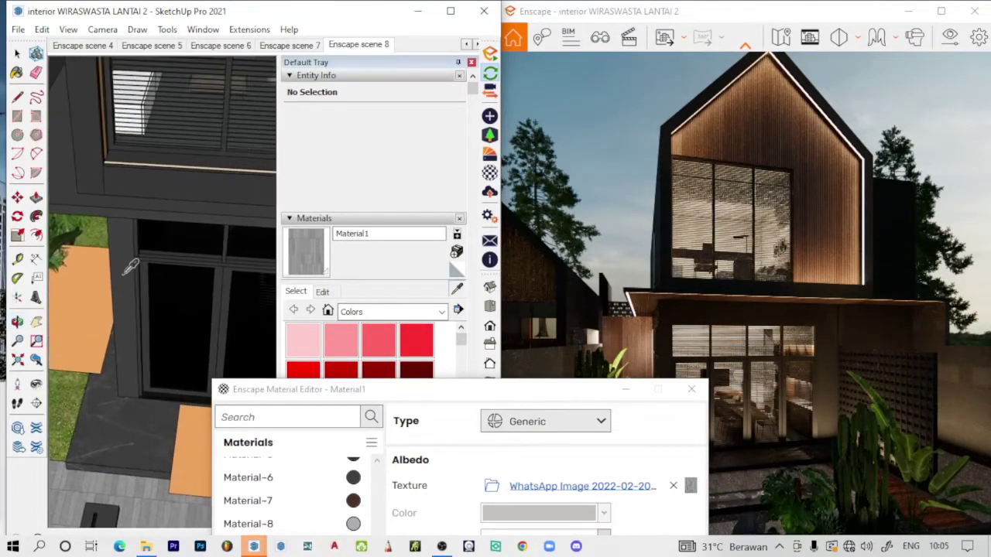
{"action": "middle_click_drag", "start_coordinate": [155, 150], "coordinate": [118, 321]}
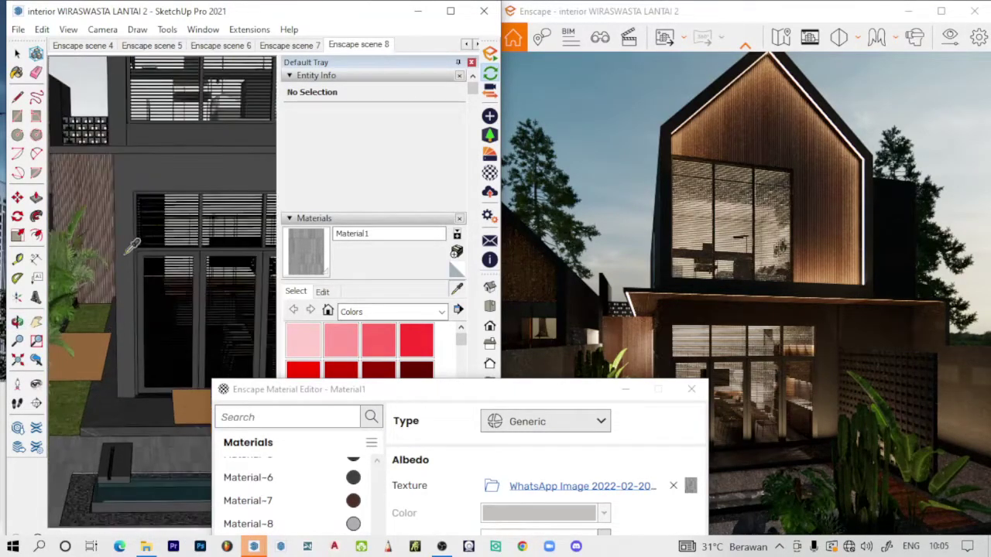
{"action": "mouse_move", "coordinate": [142, 191]}
{"action": "middle_mouse_down"}
{"action": "mouse_move", "coordinate": [178, 133]}
{"action": "mouse_move", "coordinate": [116, 480]}
{"action": "middle_mouse_up"}
{"action": "key", "text": "b"}
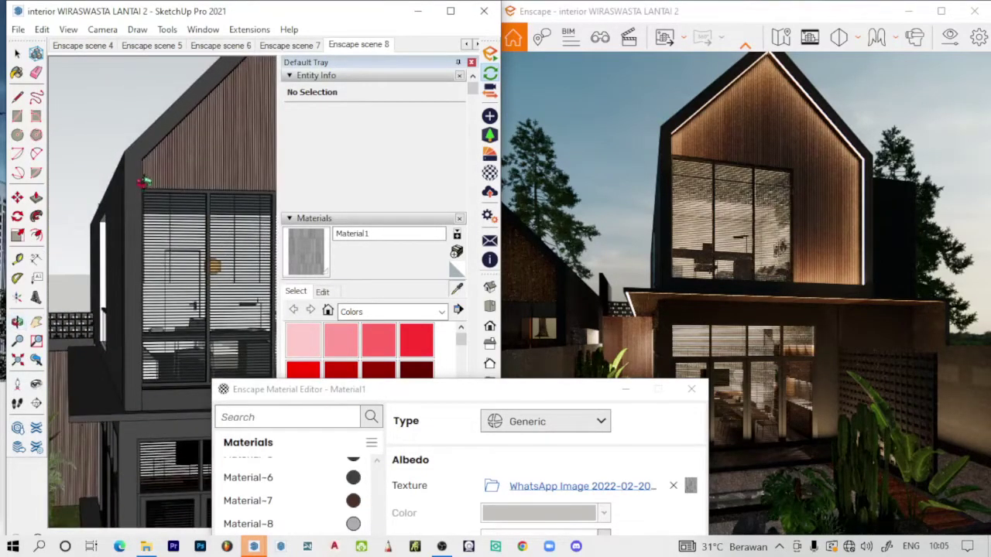
{"action": "scroll", "coordinate": [155, 225], "scroll_direction": "up", "scroll_amount": 5}
- Sample the dark roof Material21 and review its 3.00 bump map and 56.8% roughness
{"action": "left_click", "coordinate": [201, 209], "text": "alt"}
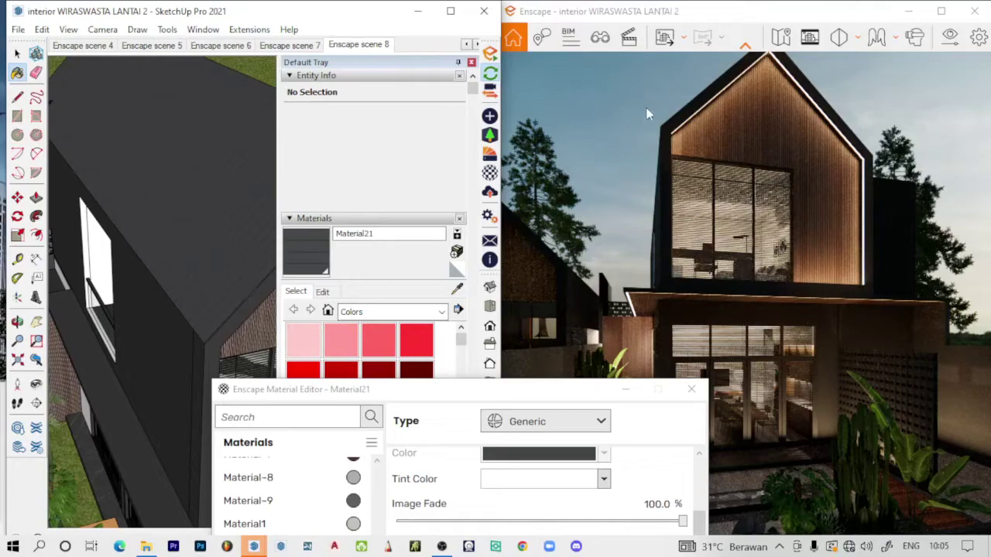
{"action": "mouse_move", "coordinate": [480, 398]}
{"action": "left_mouse_down"}
{"action": "mouse_move", "coordinate": [343, 39]}
{"action": "mouse_move", "coordinate": [314, 16]}
{"action": "left_mouse_up"}
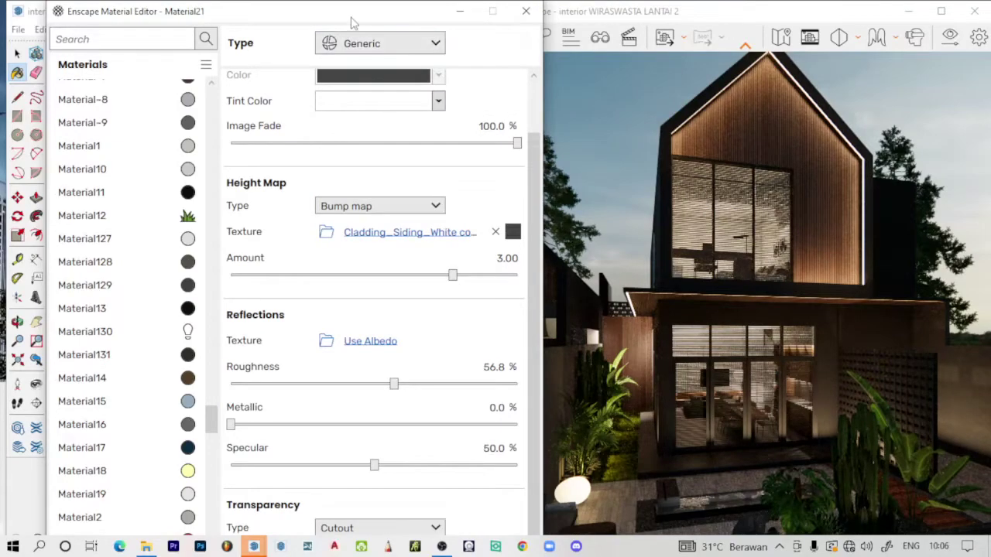
{"action": "left_click_drag", "start_coordinate": [351, 22], "coordinate": [516, 418]}
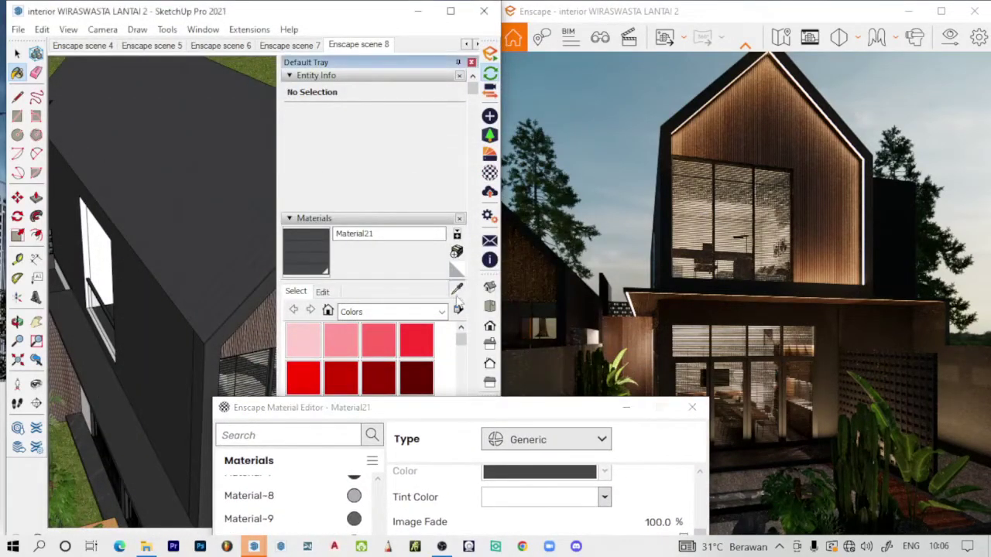
- Orbit, pan and zoom in close on the garden's white sphere lamp, palm and bench
{"action": "mouse_move", "coordinate": [253, 312]}
{"action": "middle_mouse_down"}
{"action": "mouse_move", "coordinate": [164, 242]}
{"action": "mouse_move", "coordinate": [186, 298]}
{"action": "middle_mouse_up"}
{"action": "scroll", "coordinate": [164, 246], "scroll_direction": "down", "scroll_amount": 3}
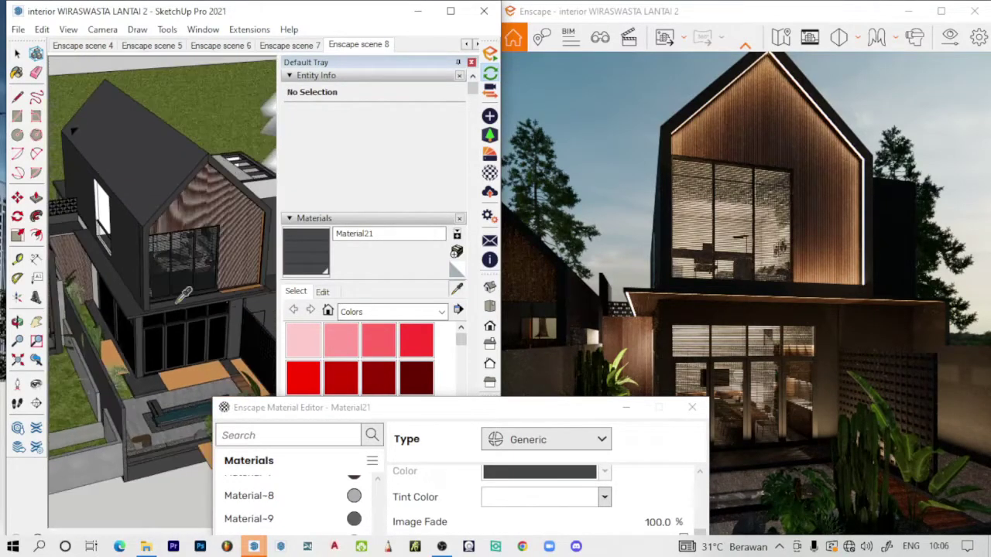
{"action": "middle_click_drag", "start_coordinate": [156, 347], "coordinate": [100, 372]}
{"action": "scroll", "coordinate": [100, 373], "scroll_direction": "up", "scroll_amount": 2}
{"action": "scroll", "coordinate": [108, 387], "scroll_direction": "up", "scroll_amount": 1}
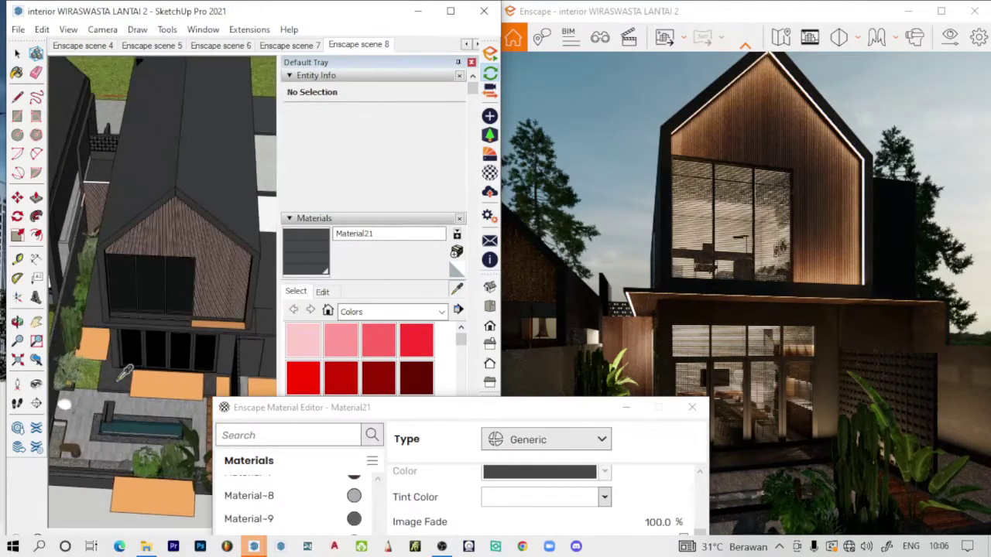
{"action": "scroll", "coordinate": [116, 402], "scroll_direction": "up", "scroll_amount": 2}
{"action": "scroll", "coordinate": [122, 418], "scroll_direction": "up", "scroll_amount": 1}
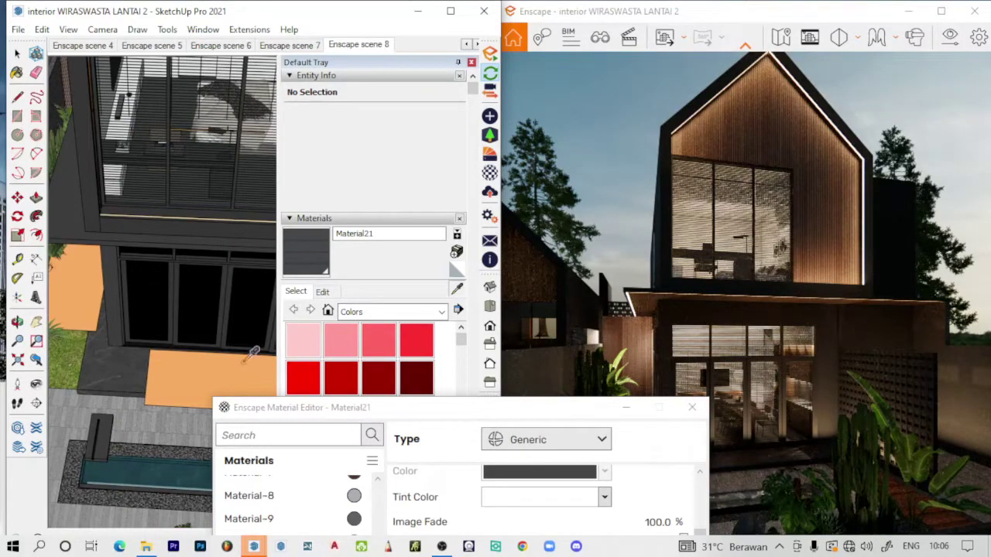
{"action": "middle_click_drag", "start_coordinate": [136, 341], "coordinate": [155, 266]}
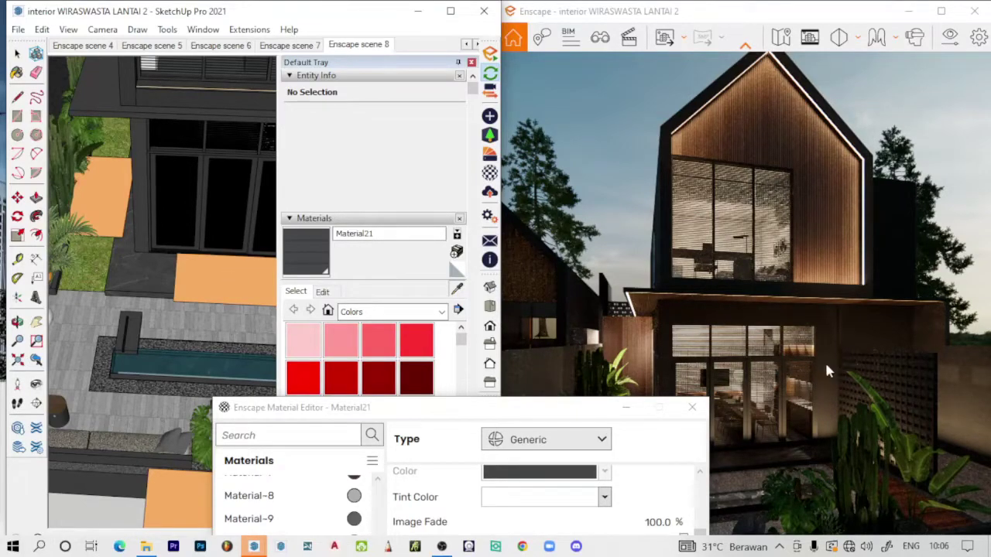
{"action": "mouse_move", "coordinate": [150, 248]}
{"action": "middle_mouse_down", "text": "shift"}
{"action": "mouse_move", "coordinate": [192, 227]}
{"action": "mouse_move", "coordinate": [124, 309]}
{"action": "mouse_move", "coordinate": [138, 241]}
{"action": "middle_mouse_up", "text": "shift"}
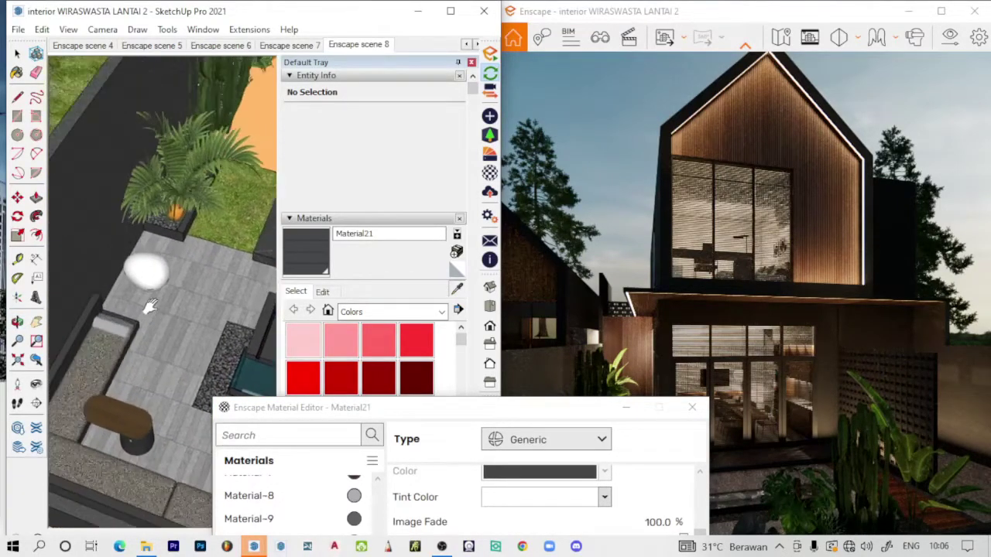
{"action": "scroll", "coordinate": [101, 189], "scroll_direction": "up", "scroll_amount": 3}
{"action": "scroll", "coordinate": [80, 133], "scroll_direction": "up", "scroll_amount": 3}
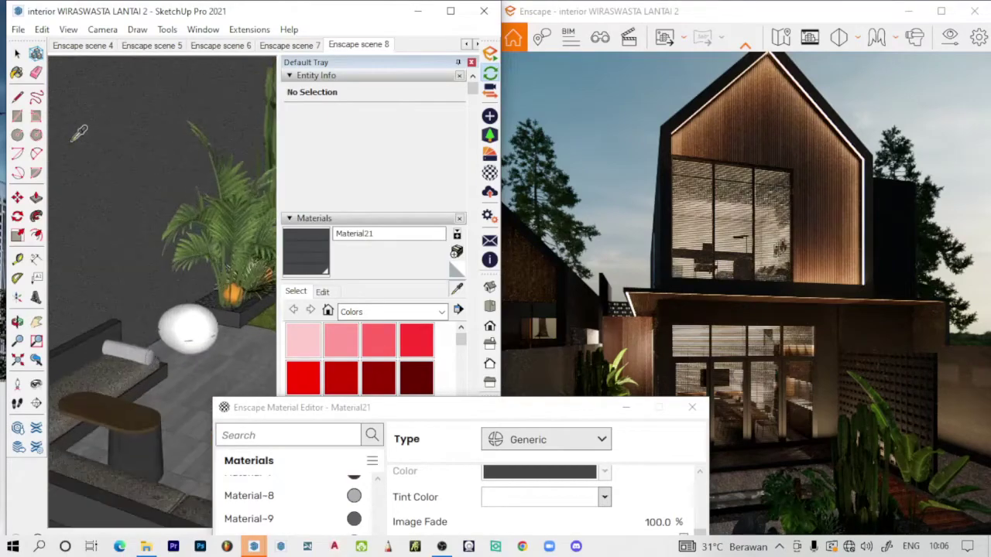
- Sample the dark wall's Material6 and lower its roughness from 90.0% to 83.9%
{"action": "left_click", "coordinate": [107, 121]}
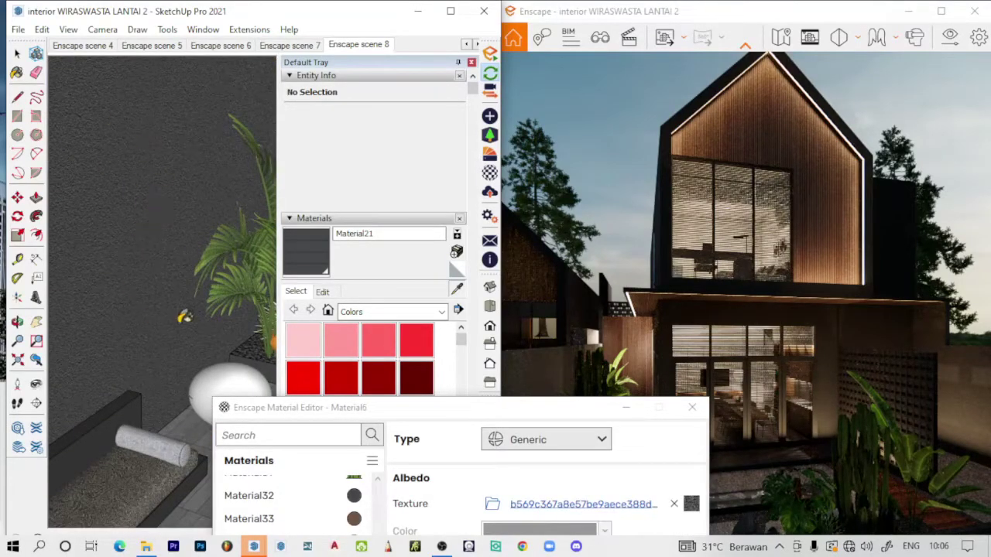
{"action": "left_click_drag", "start_coordinate": [444, 413], "coordinate": [258, 33]}
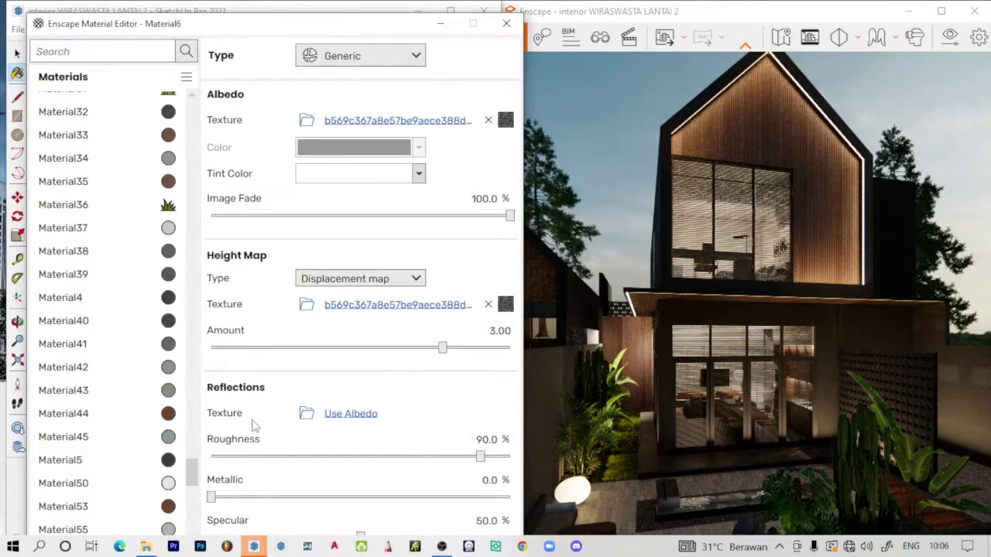
{"action": "left_click_drag", "start_coordinate": [480, 457], "coordinate": [463, 458]}
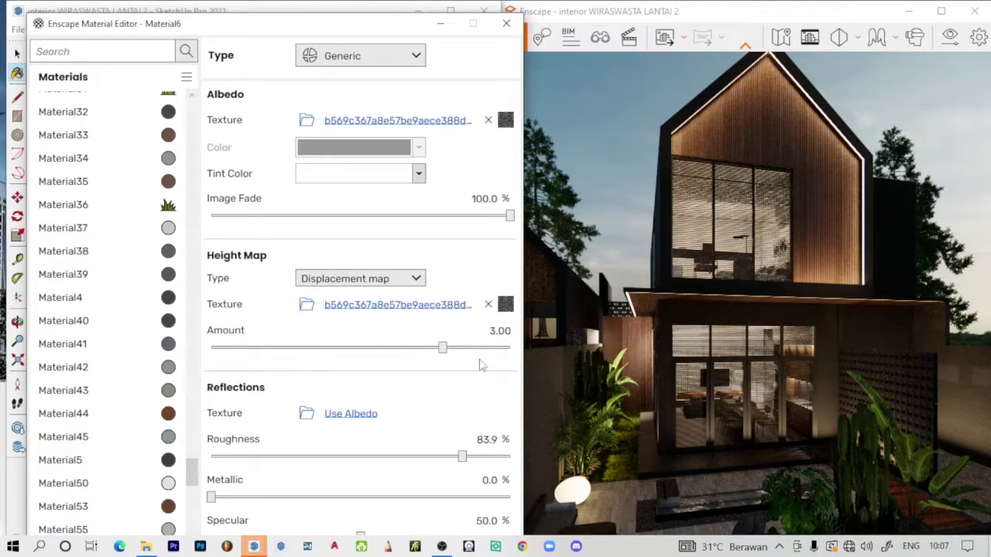
{"action": "left_click_drag", "start_coordinate": [319, 25], "coordinate": [592, 412]}
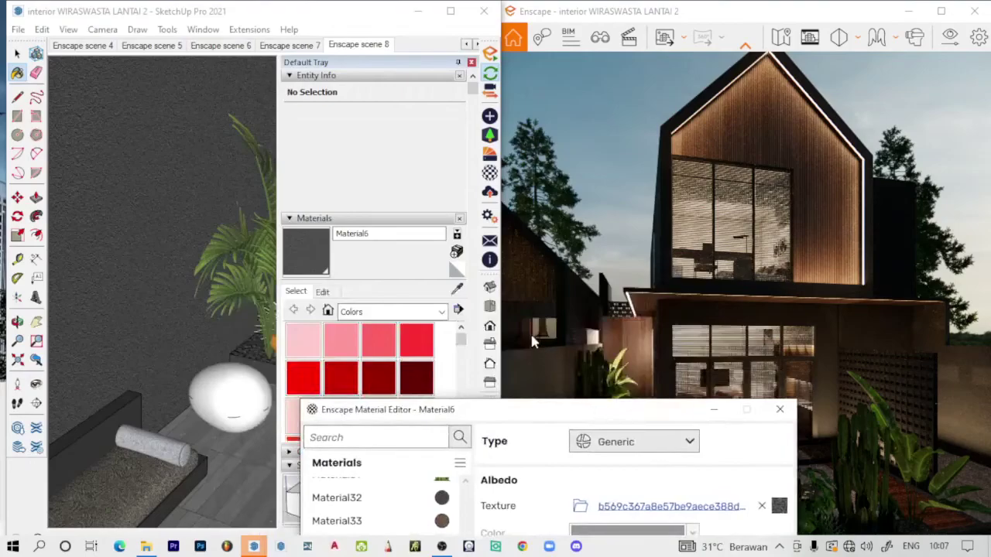
- Orbit over the sofa and sphere to bring the wooden table into view
{"action": "left_click", "coordinate": [467, 298]}
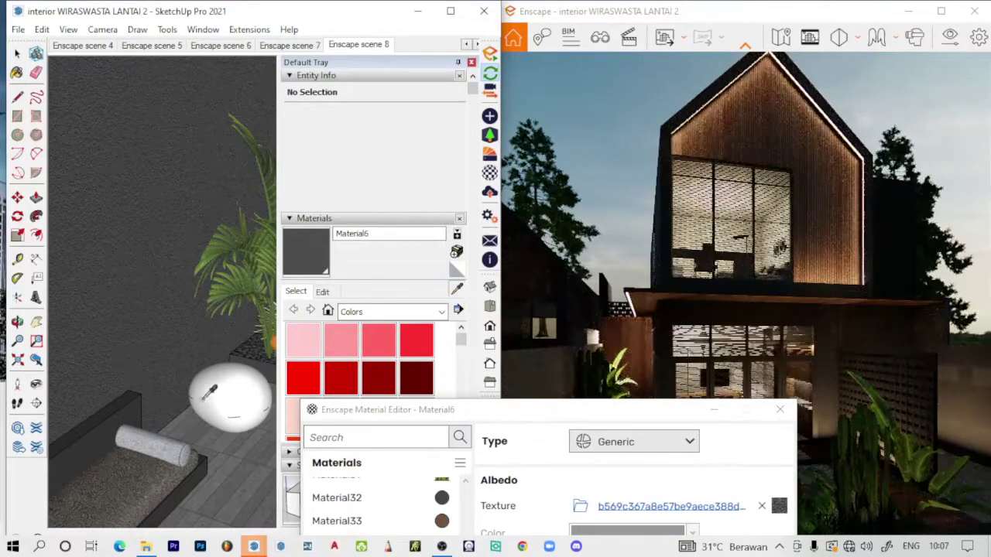
{"action": "middle_click_drag", "start_coordinate": [206, 352], "coordinate": [124, 485]}
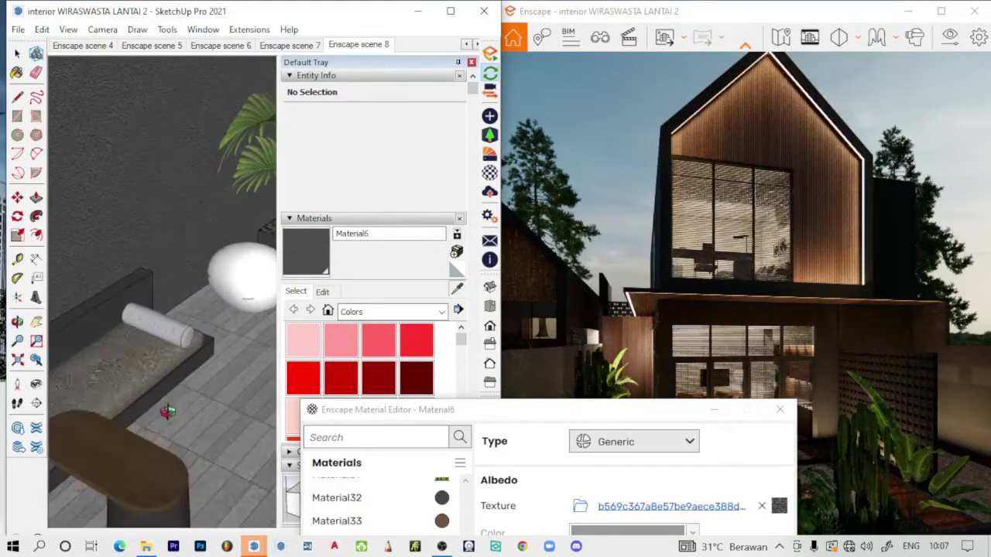
{"action": "mouse_move", "coordinate": [170, 331]}
{"action": "middle_mouse_down"}
{"action": "mouse_move", "coordinate": [206, 278]}
{"action": "mouse_move", "coordinate": [178, 336]}
{"action": "middle_mouse_up"}
- Sample the wooden table's /madeira1 material and review its 67.2% roughness
{"action": "left_click", "coordinate": [124, 408], "text": "alt"}
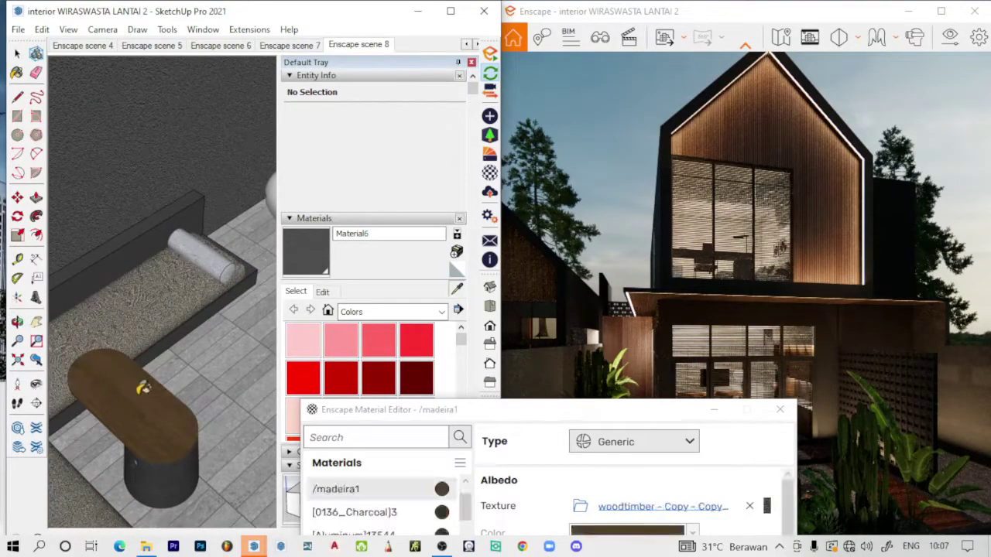
{"action": "mouse_move", "coordinate": [485, 414]}
{"action": "left_mouse_down"}
{"action": "mouse_move", "coordinate": [272, 100]}
{"action": "mouse_move", "coordinate": [225, 49]}
{"action": "left_mouse_up"}
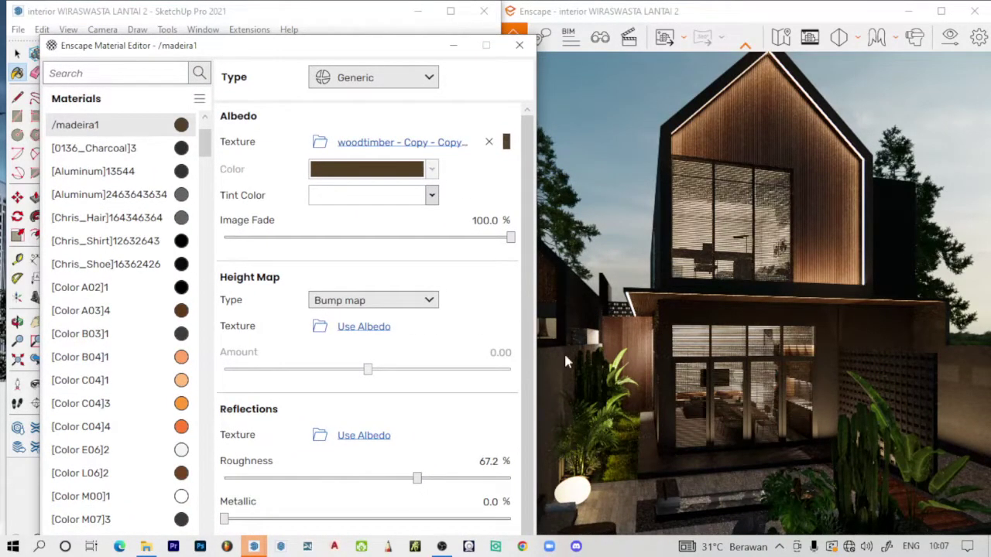
{"action": "left_click_drag", "start_coordinate": [523, 281], "coordinate": [533, 349]}
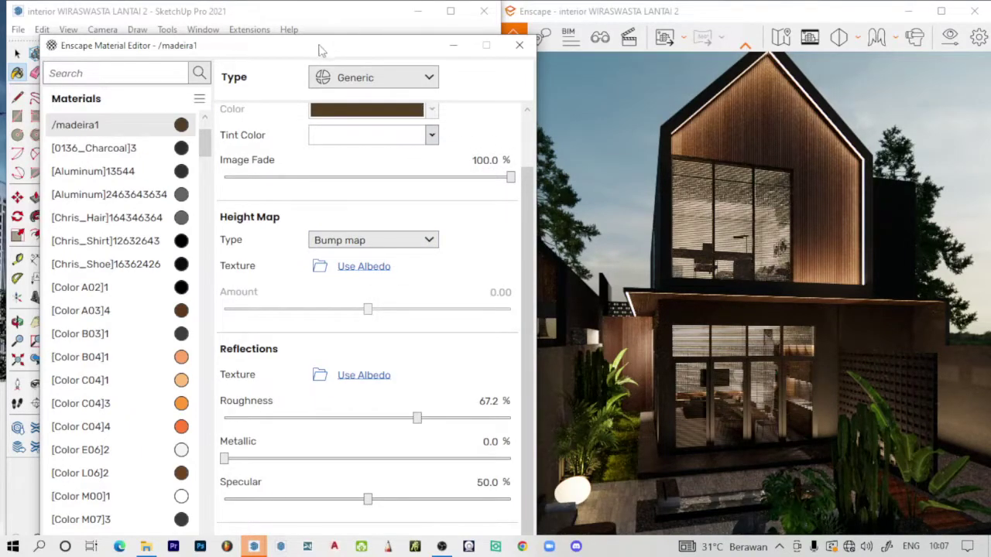
{"action": "left_click_drag", "start_coordinate": [322, 51], "coordinate": [711, 299]}
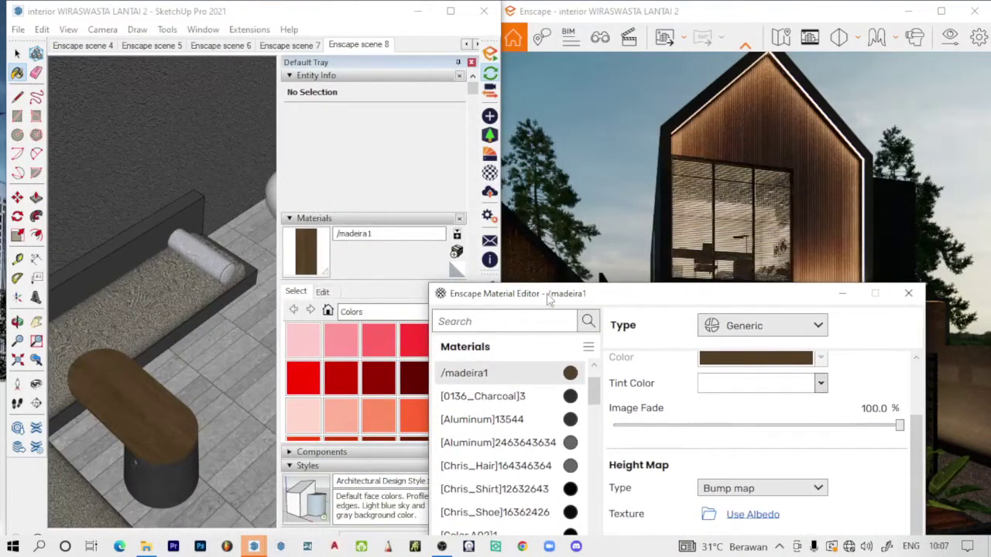
{"action": "left_click_drag", "start_coordinate": [547, 297], "coordinate": [614, 313]}
- Zoom and orbit down over the bench and table
{"action": "left_click", "coordinate": [461, 305]}
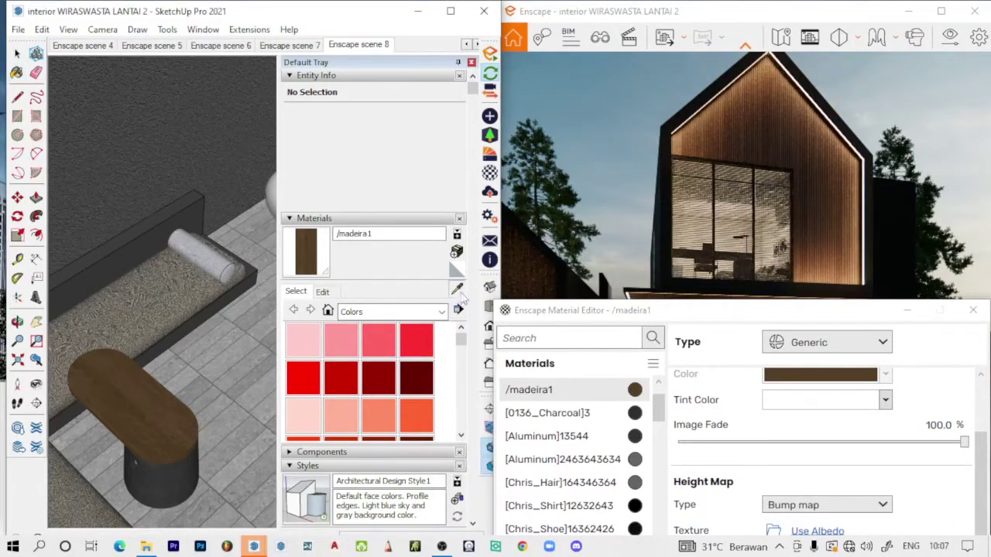
{"action": "scroll", "coordinate": [167, 294], "scroll_direction": "up", "scroll_amount": 2}
{"action": "scroll", "coordinate": [229, 319], "scroll_direction": "up", "scroll_amount": 2}
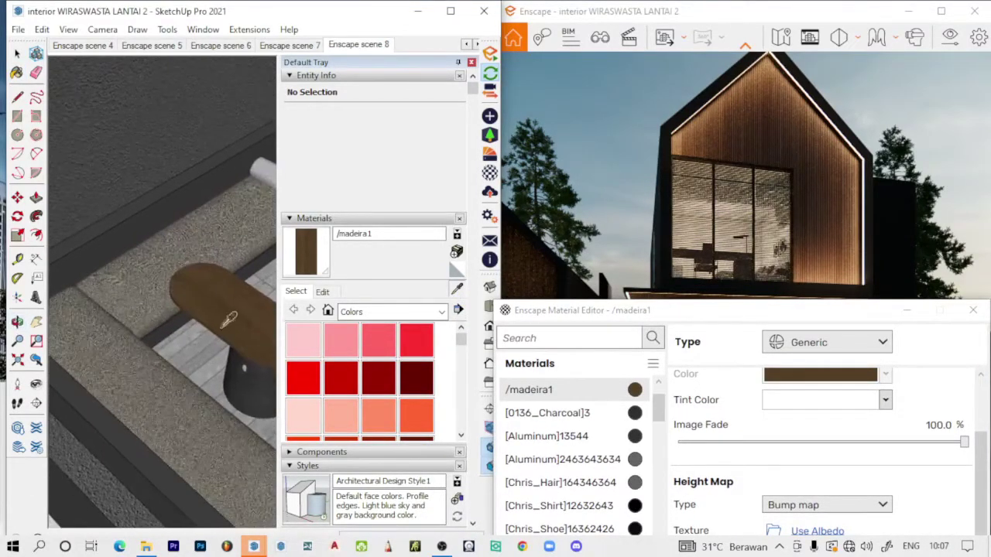
{"action": "mouse_move", "coordinate": [121, 346]}
{"action": "middle_mouse_down"}
{"action": "mouse_move", "coordinate": [192, 240]}
{"action": "mouse_move", "coordinate": [171, 288]}
{"action": "middle_mouse_up"}
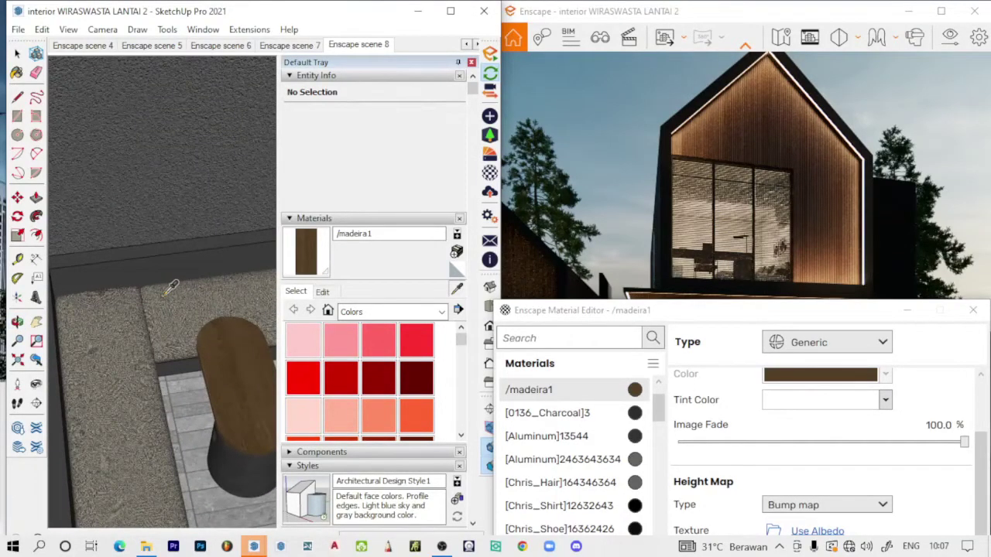
{"action": "scroll", "coordinate": [172, 288], "scroll_direction": "up", "scroll_amount": 2}
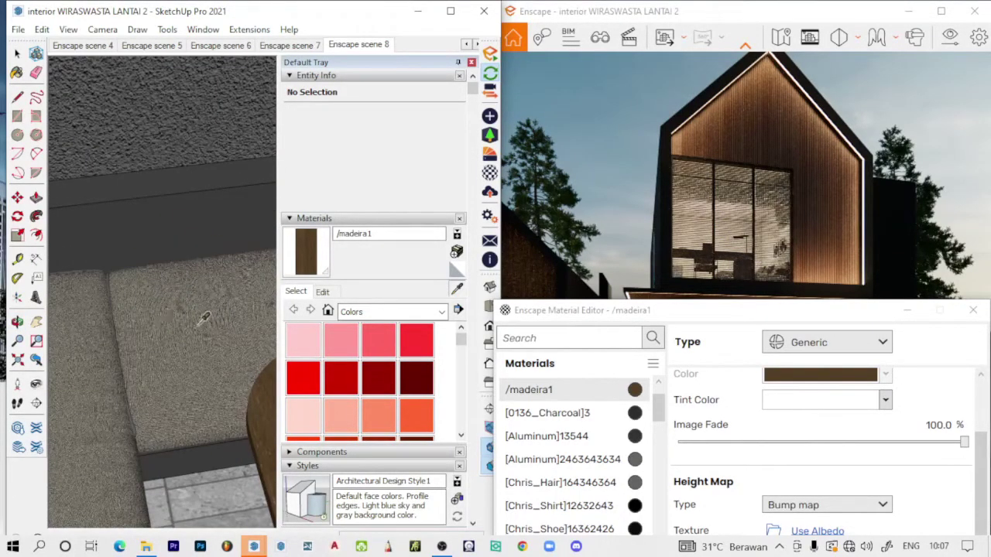
- Sample the bench's Metal_Rough material and review it, leaving roughness at 73.3%
{"action": "left_click", "coordinate": [178, 292], "text": "alt"}
{"action": "left_click_drag", "start_coordinate": [736, 317], "coordinate": [165, 64]}
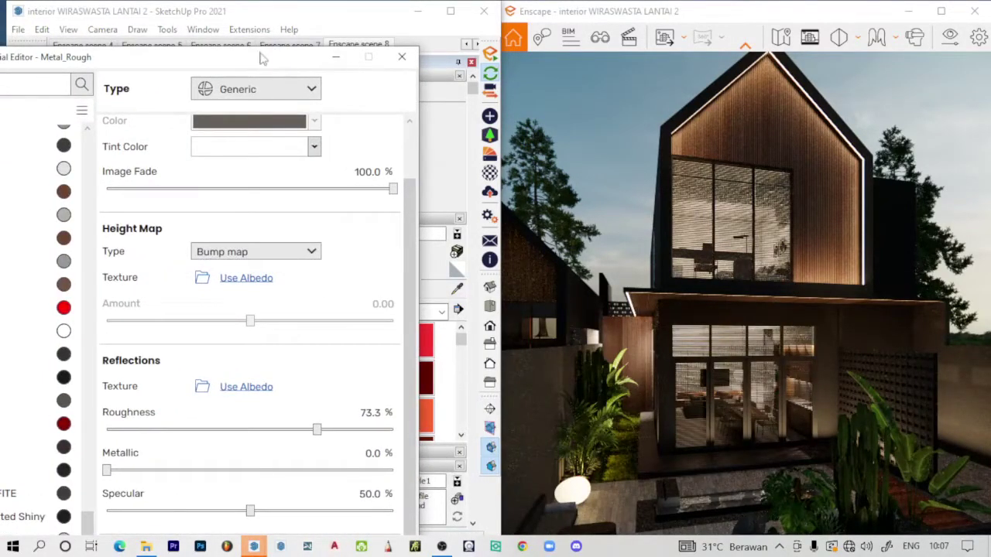
{"action": "left_click_drag", "start_coordinate": [263, 59], "coordinate": [338, 19]}
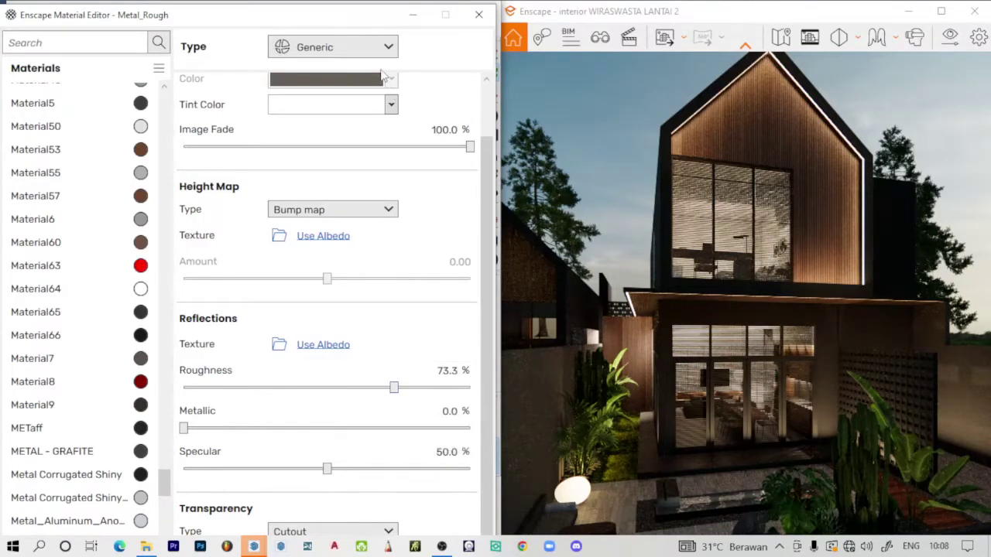
{"action": "left_click_drag", "start_coordinate": [364, 28], "coordinate": [866, 295]}
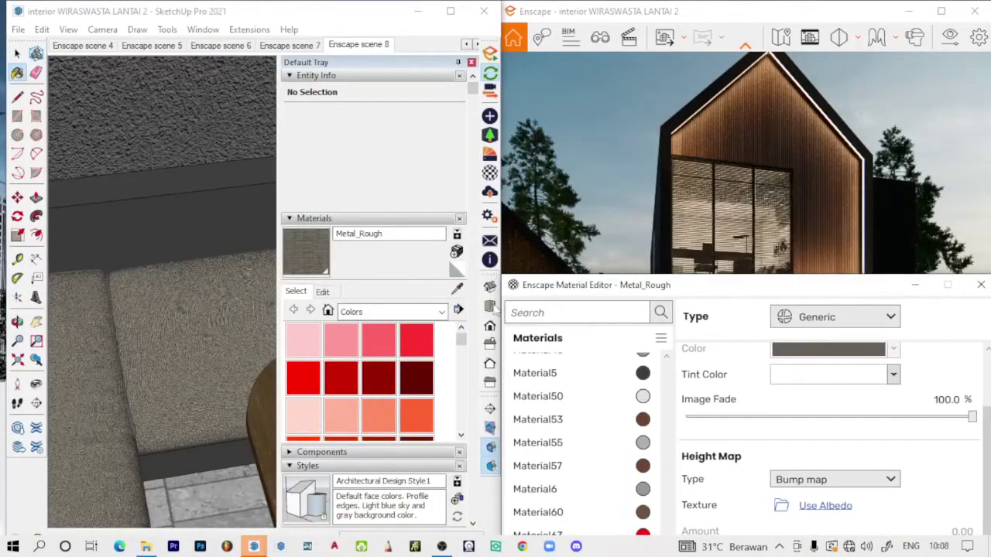
- Orbit around the table and back to a view over the garden and bench
{"action": "middle_click_drag", "start_coordinate": [216, 204], "coordinate": [274, 240]}
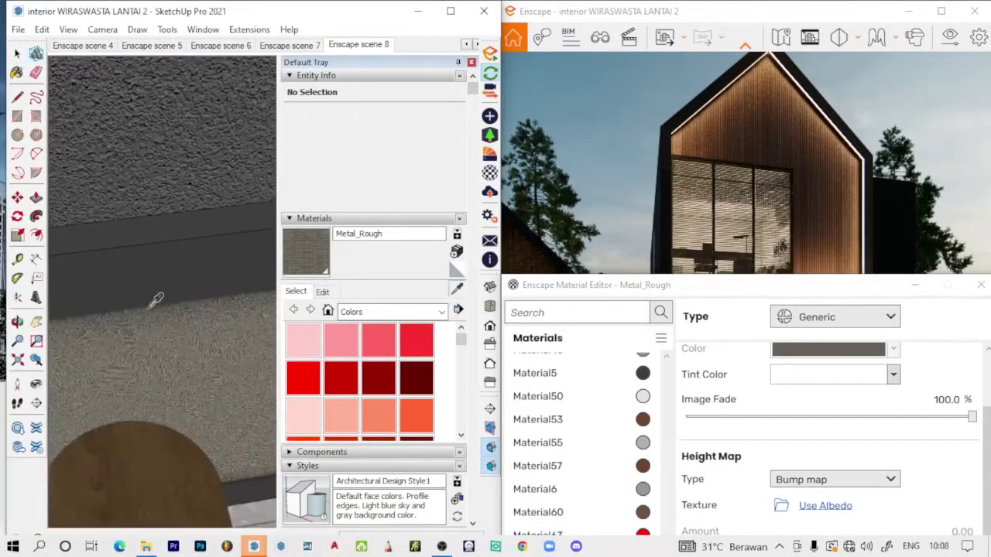
{"action": "middle_click_drag", "start_coordinate": [153, 390], "coordinate": [116, 389]}
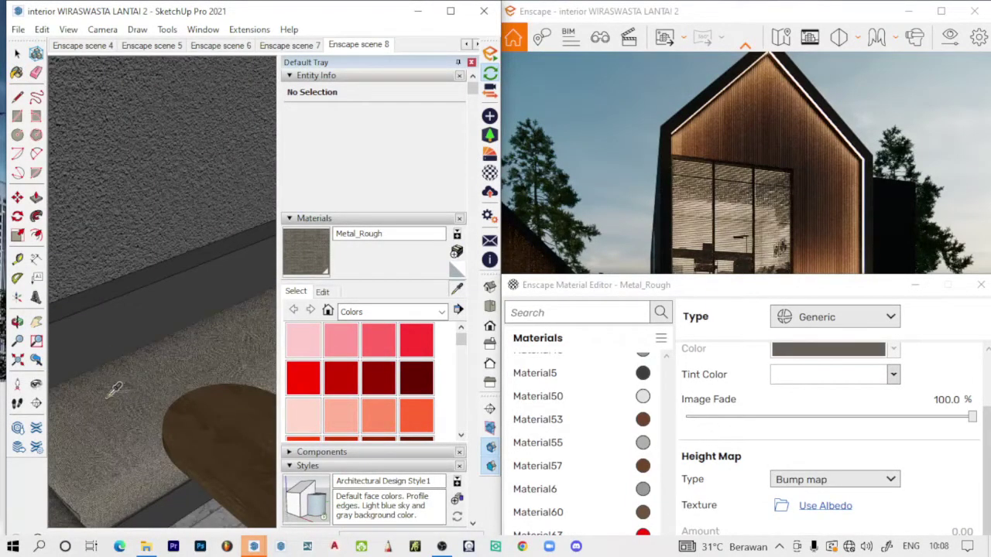
{"action": "scroll", "coordinate": [114, 389], "scroll_direction": "down", "scroll_amount": 2}
{"action": "scroll", "coordinate": [114, 389], "scroll_direction": "down", "scroll_amount": 2}
{"action": "scroll", "coordinate": [114, 389], "scroll_direction": "down", "scroll_amount": 2}
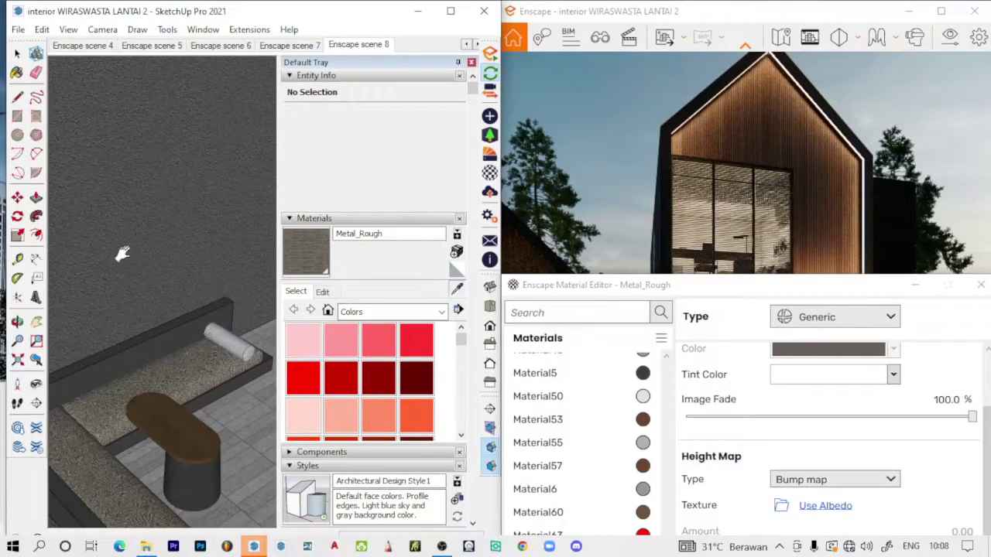
{"action": "mouse_move", "coordinate": [122, 254]}
{"action": "middle_mouse_down"}
{"action": "mouse_move", "coordinate": [234, 152]}
{"action": "mouse_move", "coordinate": [181, 196]}
{"action": "middle_mouse_up"}
- Sample the dark door's glass, Translucent Glass Gray, and open its colour and opacity settings
{"action": "left_click", "coordinate": [204, 190], "text": "alt"}
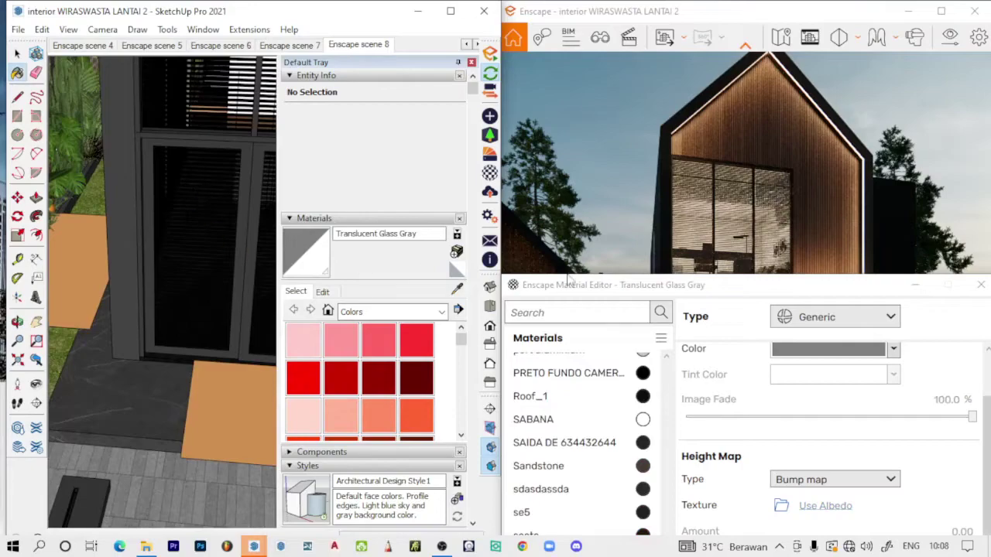
{"action": "left_click_drag", "start_coordinate": [569, 280], "coordinate": [719, 81]}
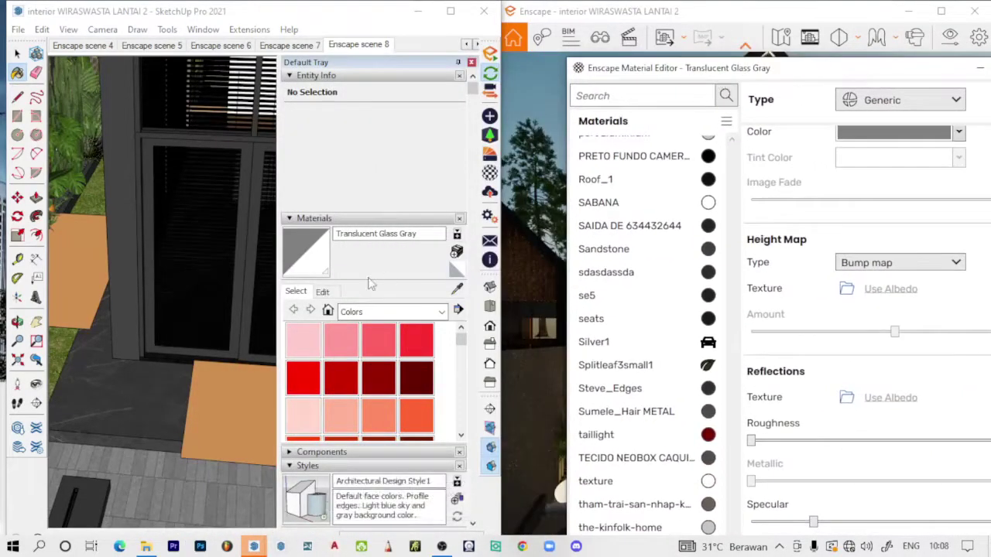
{"action": "left_click", "coordinate": [331, 294]}
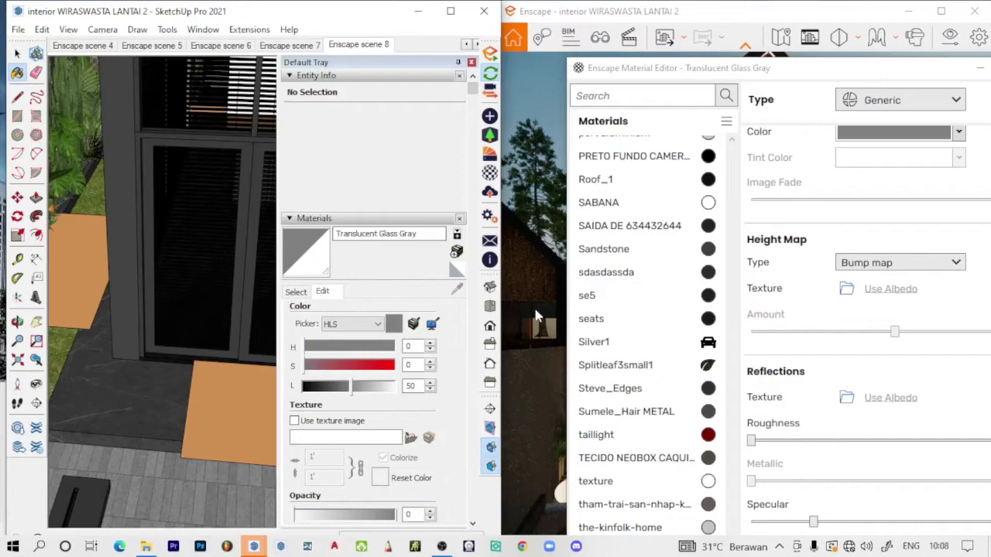
- Place the editor beside the night render, showing Transmittance at 0.0 % opacity and index 1.88
{"action": "left_click_drag", "start_coordinate": [686, 71], "coordinate": [145, 23]}
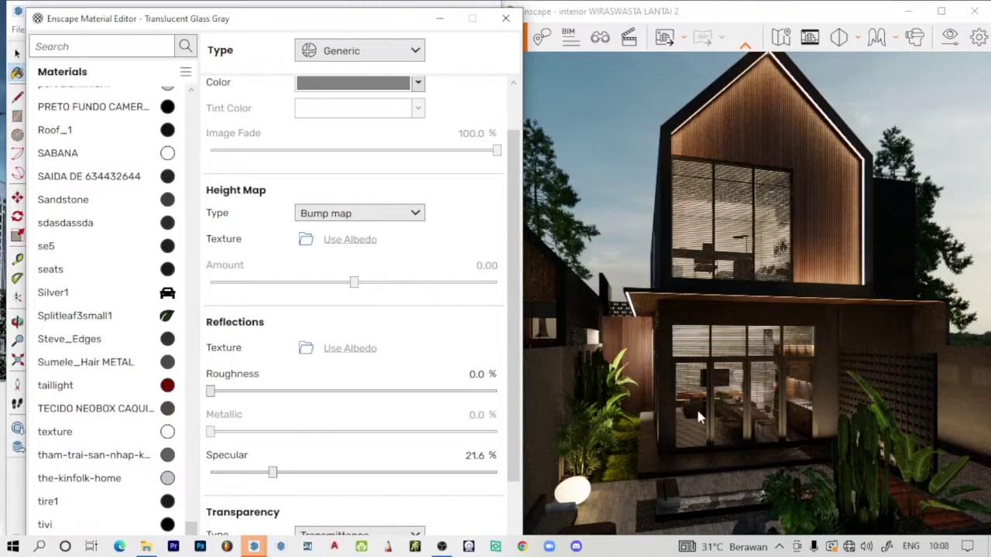
{"action": "left_click_drag", "start_coordinate": [409, 28], "coordinate": [379, 23]}
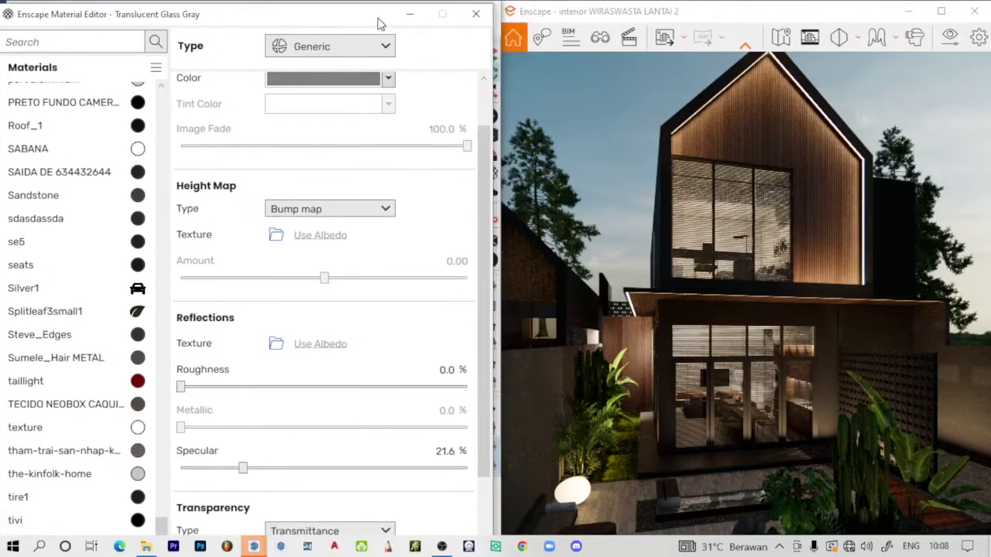
{"action": "left_click_drag", "start_coordinate": [491, 292], "coordinate": [493, 385]}
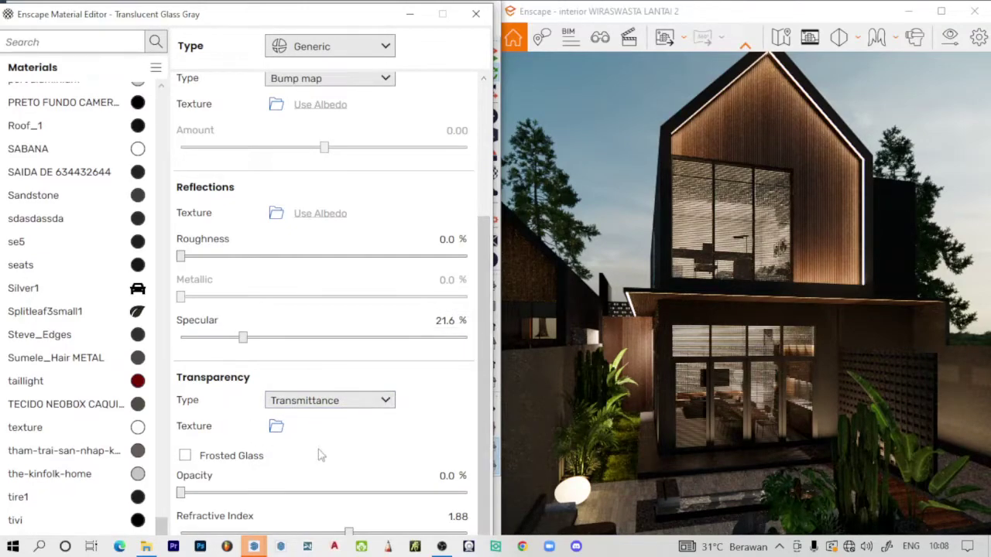
{"action": "mouse_move", "coordinate": [344, 25]}
{"action": "left_mouse_down"}
{"action": "mouse_move", "coordinate": [350, 14]}
{"action": "mouse_move", "coordinate": [349, 23]}
{"action": "left_mouse_up"}
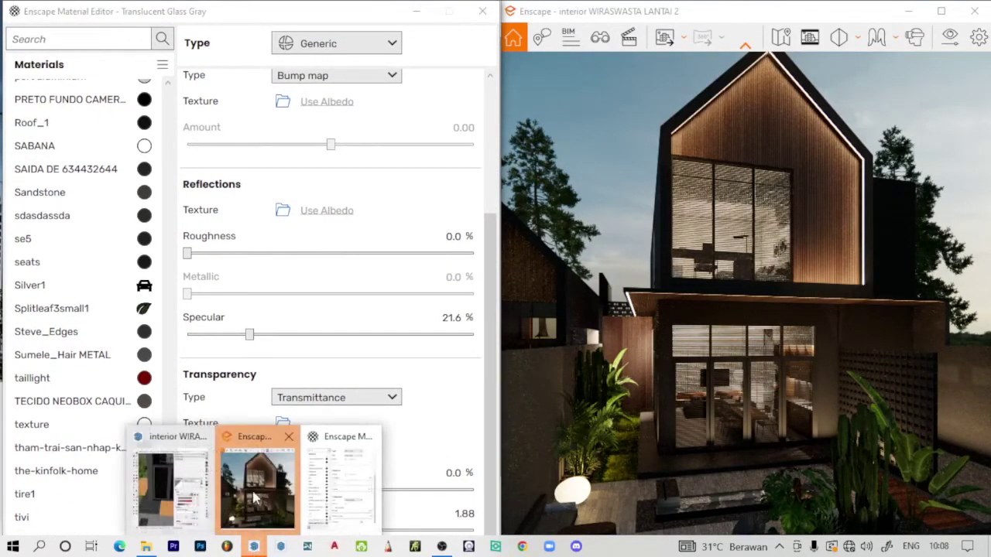
{"action": "left_click", "coordinate": [255, 499]}
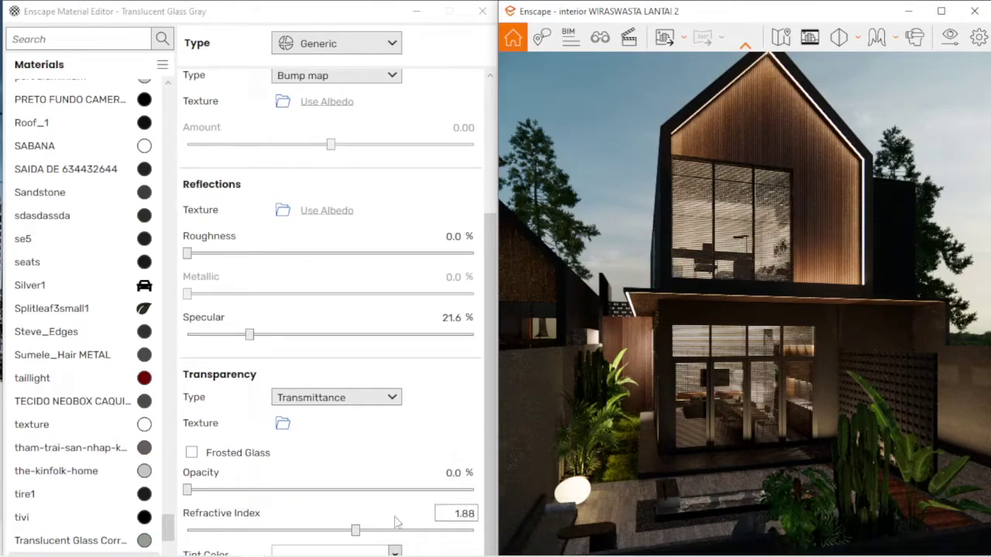
- Tint the glass PeachPuff, raise refractive index to 2.50 and opacity to 25.5 %
{"action": "left_click", "coordinate": [283, 551]}
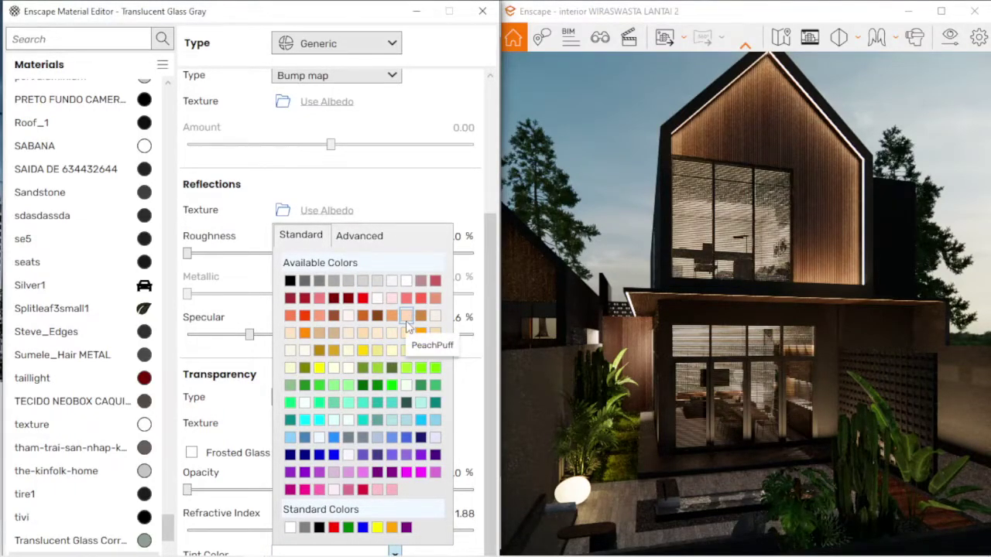
{"action": "left_click", "coordinate": [407, 319]}
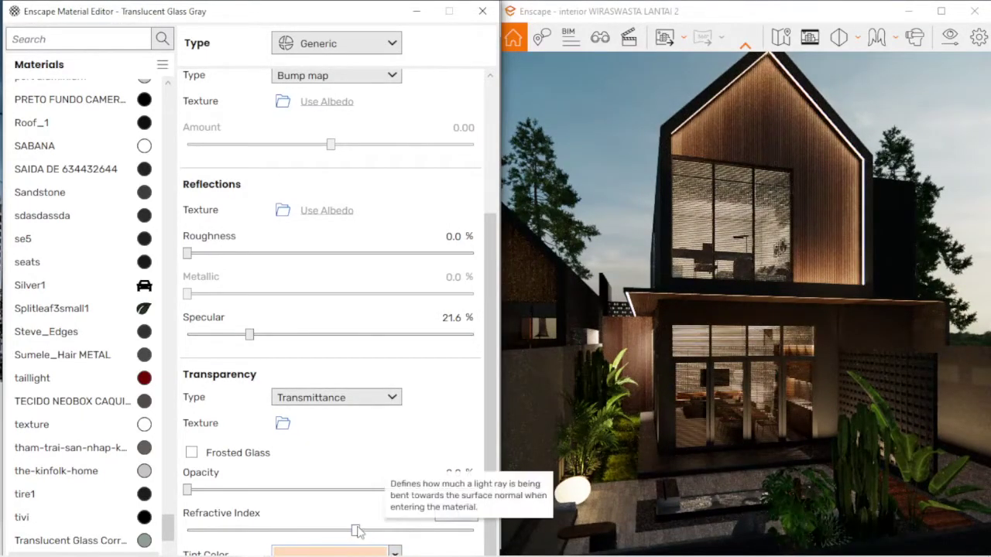
{"action": "left_click_drag", "start_coordinate": [355, 531], "coordinate": [473, 532]}
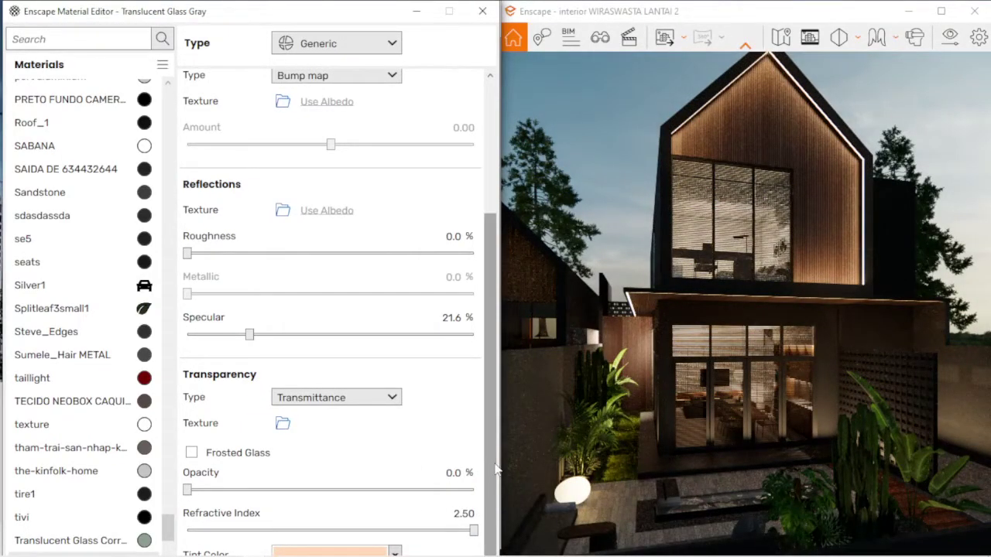
{"action": "mouse_move", "coordinate": [191, 492]}
{"action": "left_mouse_down"}
{"action": "mouse_move", "coordinate": [269, 491]}
{"action": "mouse_move", "coordinate": [268, 501]}
{"action": "left_mouse_up"}
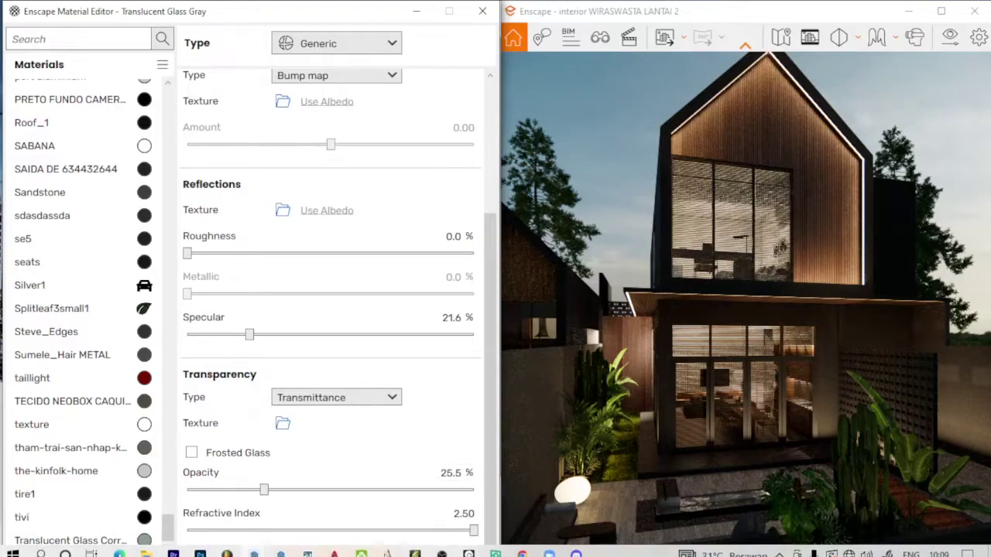
- Replace the glass tint with a custom warm orange, #FFAD63
{"action": "left_click", "coordinate": [394, 551]}
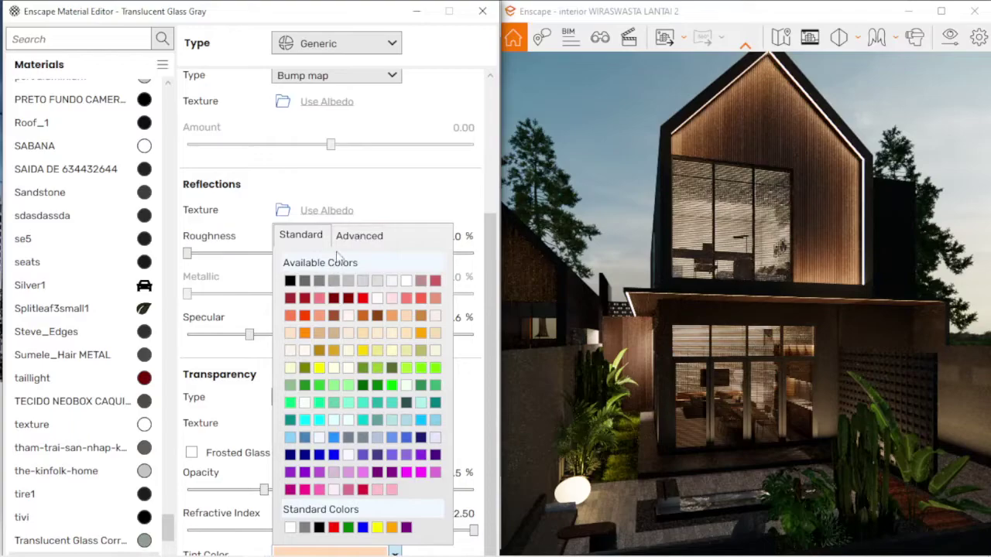
{"action": "left_click", "coordinate": [360, 237]}
{"action": "left_click_drag", "start_coordinate": [341, 409], "coordinate": [374, 374]}
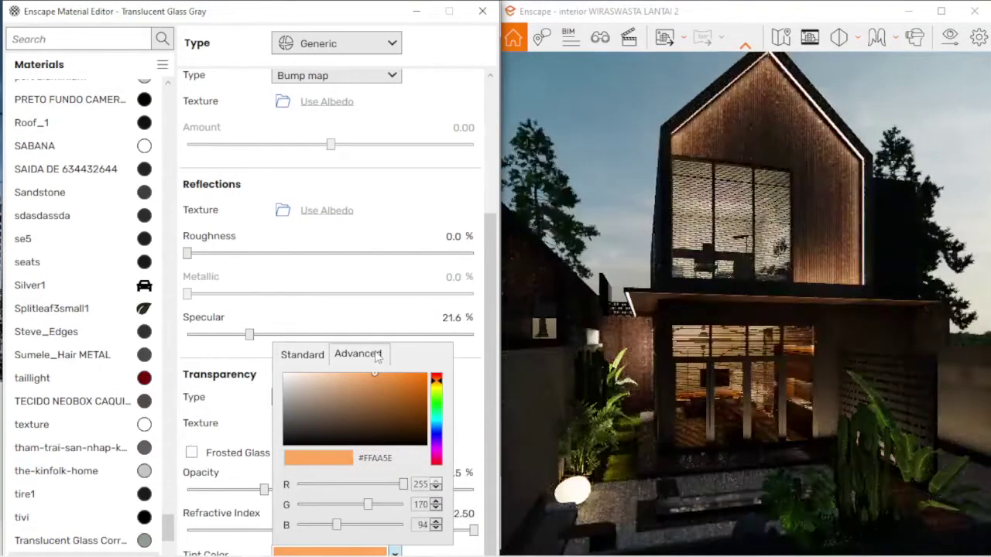
{"action": "left_click_drag", "start_coordinate": [377, 355], "coordinate": [375, 354]}
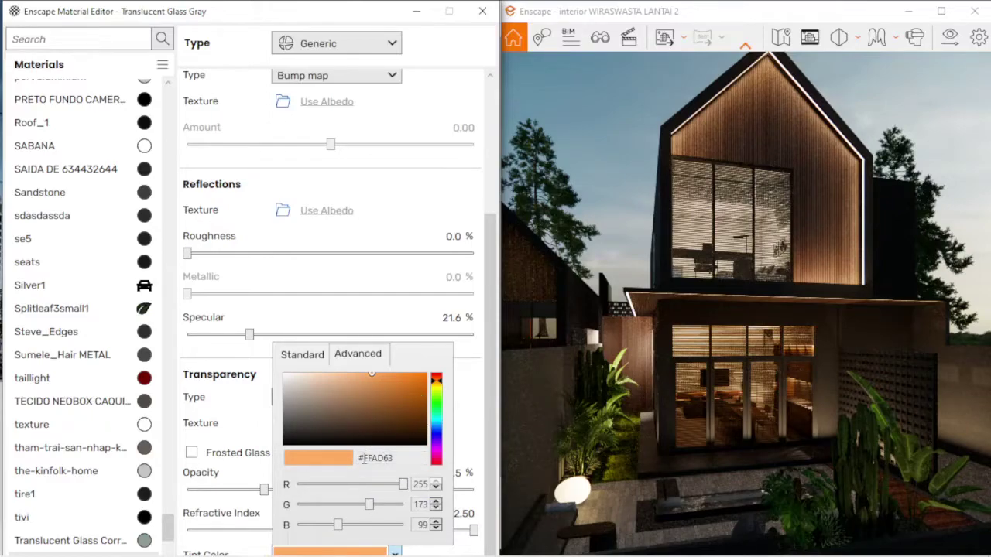
{"action": "left_click", "coordinate": [465, 381]}
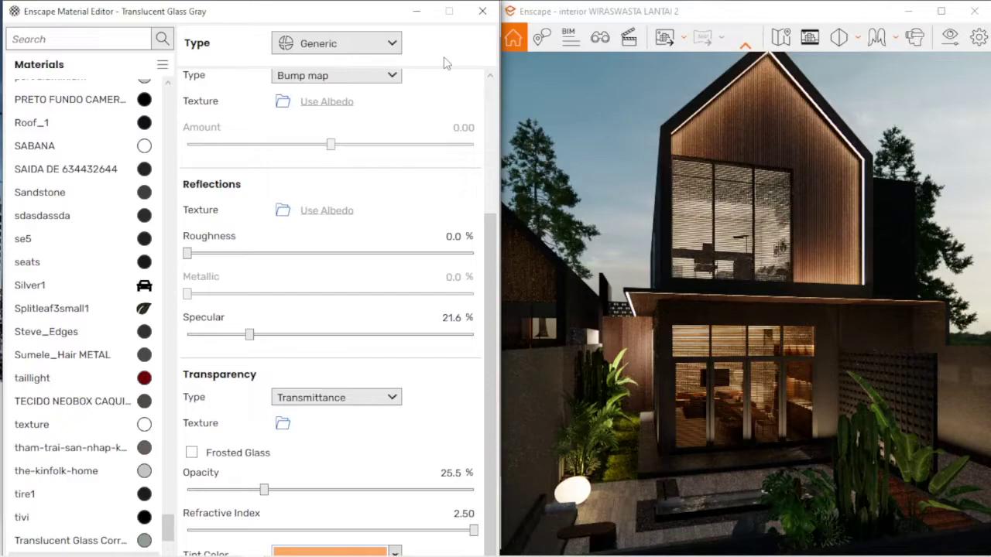
- Sample the wooden deck's Material27 to view its wood texture, 3.00 displacement and 59.1 % roughness
{"action": "left_click_drag", "start_coordinate": [390, 14], "coordinate": [356, 432]}
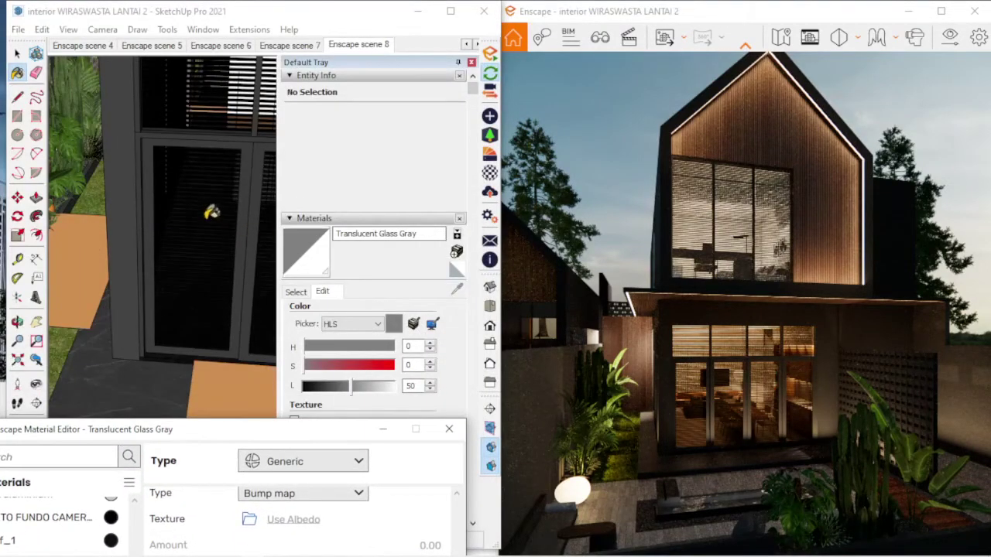
{"action": "mouse_move", "coordinate": [219, 312]}
{"action": "middle_mouse_down"}
{"action": "mouse_move", "coordinate": [52, 132]}
{"action": "mouse_move", "coordinate": [228, 266]}
{"action": "mouse_move", "coordinate": [166, 266]}
{"action": "middle_mouse_up"}
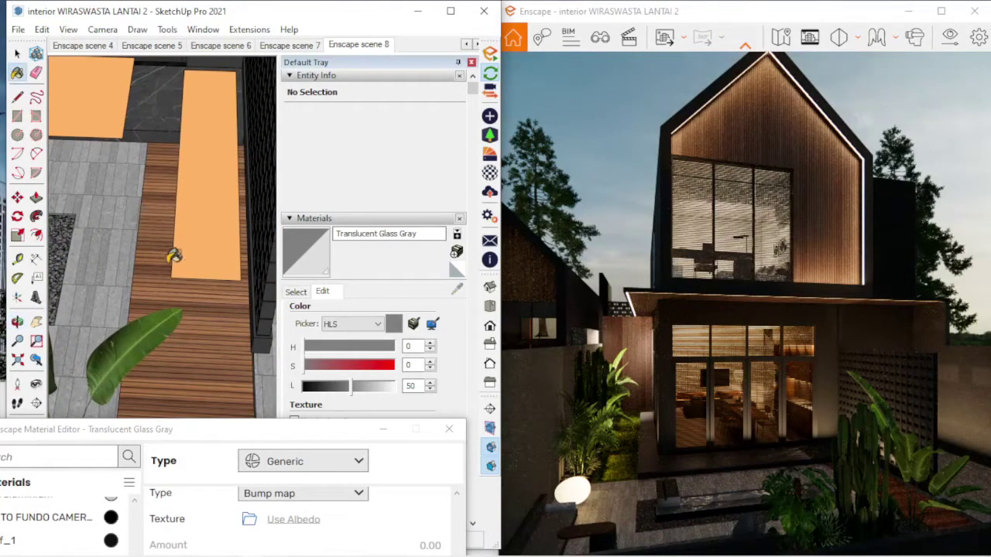
{"action": "scroll", "coordinate": [174, 258], "scroll_direction": "up", "scroll_amount": 2}
{"action": "left_click", "coordinate": [299, 292]}
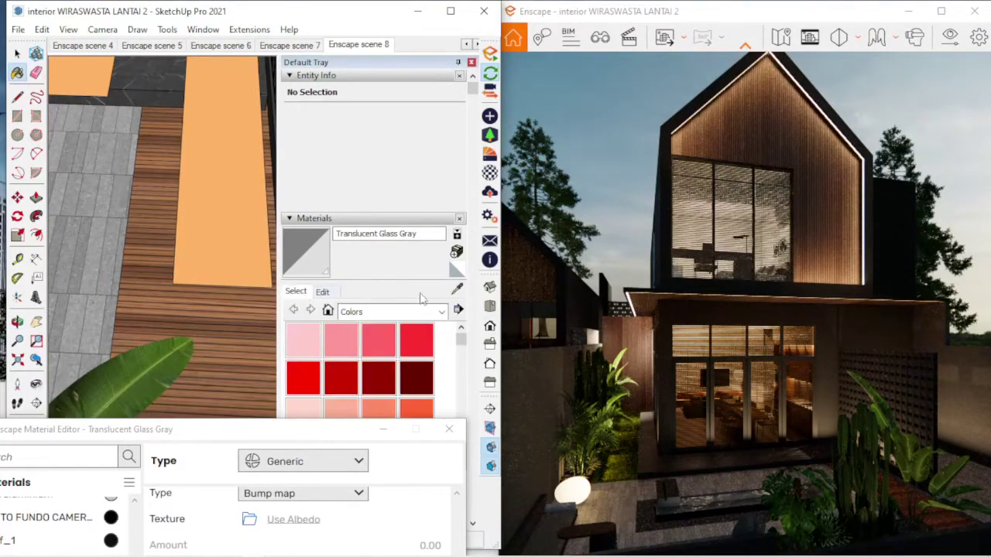
{"action": "left_click", "coordinate": [457, 289]}
{"action": "left_click", "coordinate": [256, 300]}
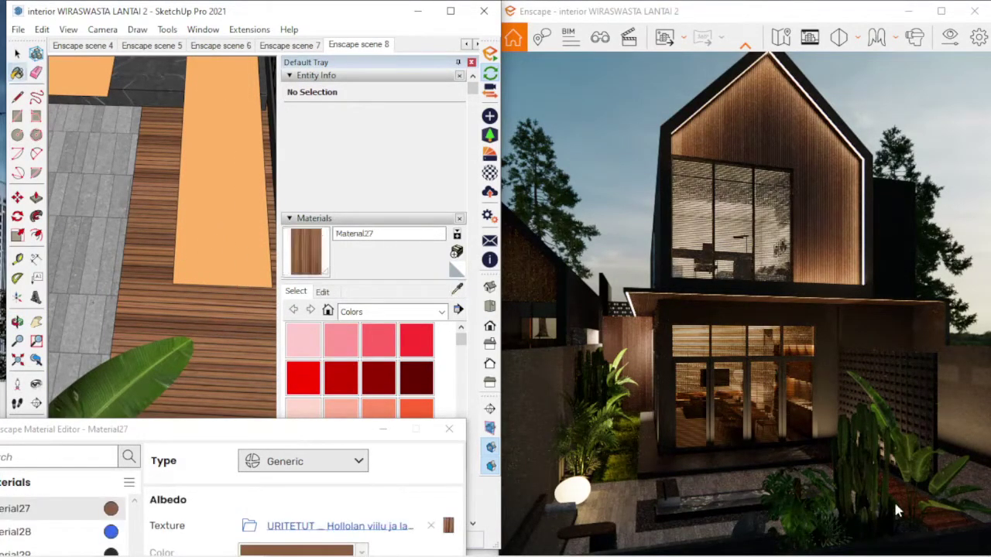
{"action": "left_click_drag", "start_coordinate": [368, 430], "coordinate": [393, 16]}
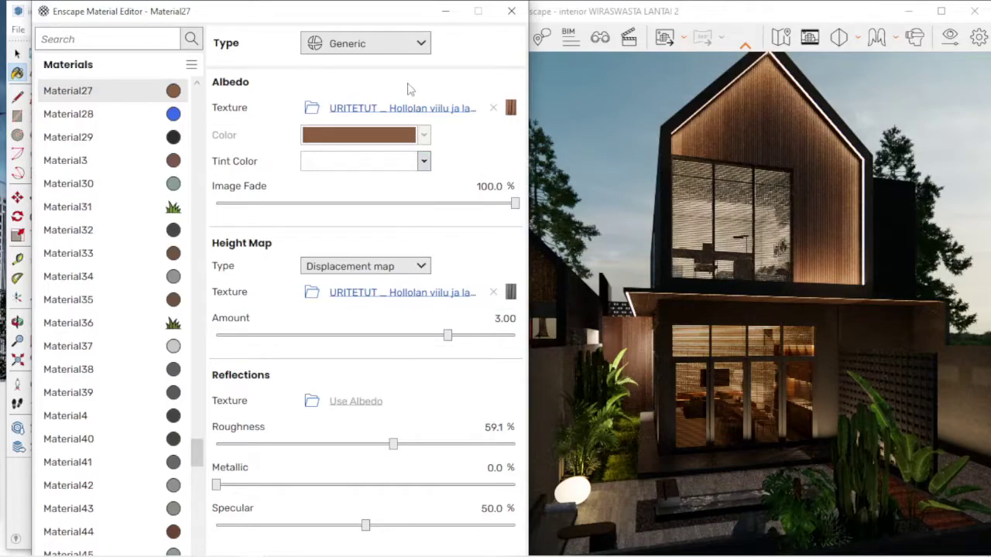
{"action": "left_click_drag", "start_coordinate": [391, 26], "coordinate": [480, 350]}
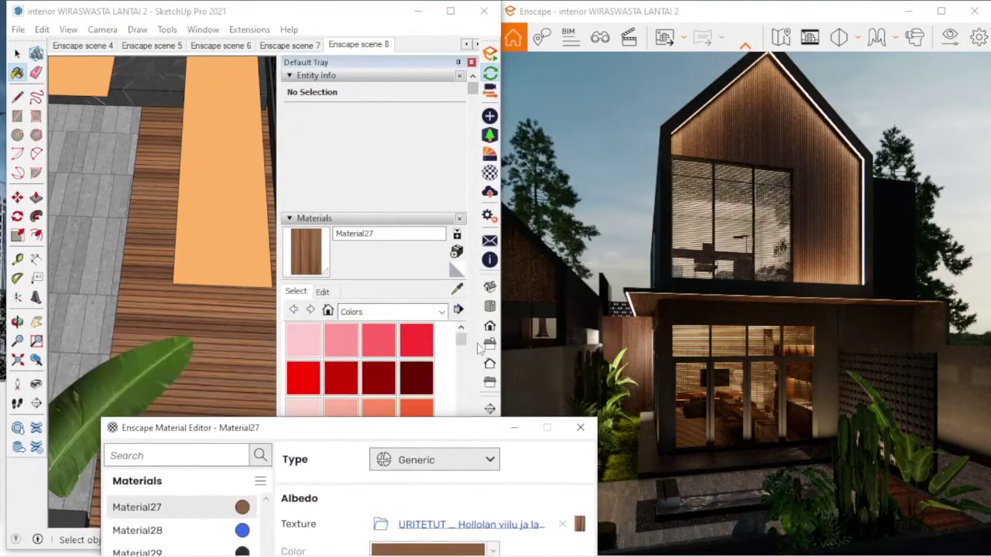
- Pan and orbit to the pool and sample its Water Deep material into the editor
{"action": "mouse_move", "coordinate": [124, 189]}
{"action": "middle_mouse_down", "text": "shift"}
{"action": "mouse_move", "coordinate": [165, 333]}
{"action": "mouse_move", "coordinate": [135, 304]}
{"action": "mouse_move", "coordinate": [218, 285]}
{"action": "middle_mouse_up", "text": "shift"}
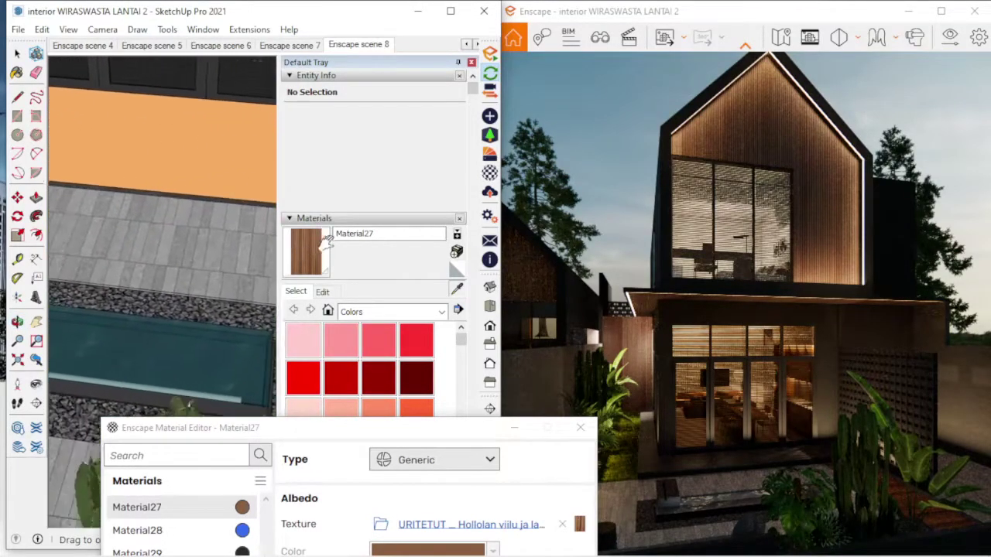
{"action": "mouse_move", "coordinate": [105, 287]}
{"action": "middle_mouse_down"}
{"action": "mouse_move", "coordinate": [199, 341]}
{"action": "mouse_move", "coordinate": [158, 298]}
{"action": "mouse_move", "coordinate": [254, 306]}
{"action": "mouse_move", "coordinate": [140, 246]}
{"action": "mouse_move", "coordinate": [177, 273]}
{"action": "middle_mouse_up"}
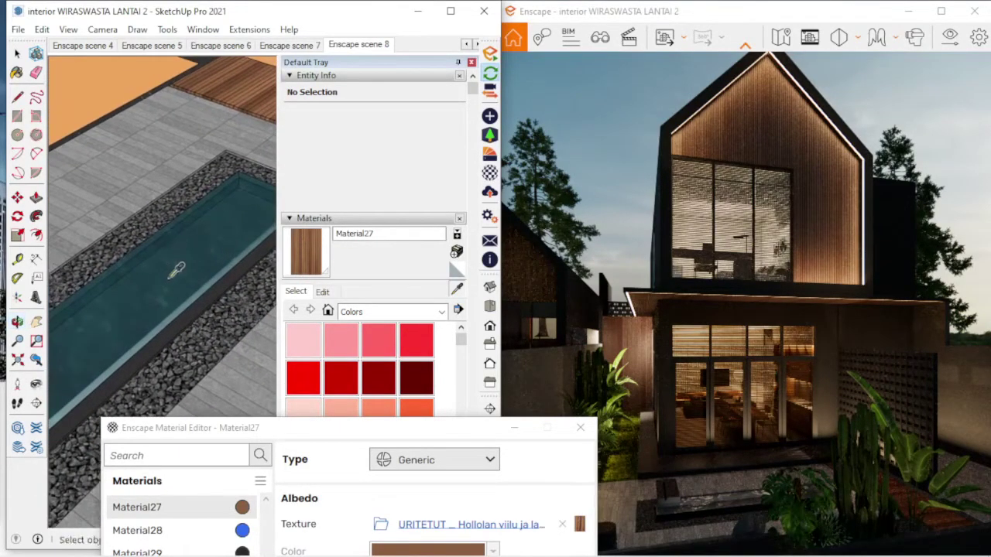
{"action": "left_click", "coordinate": [197, 251], "text": "alt"}
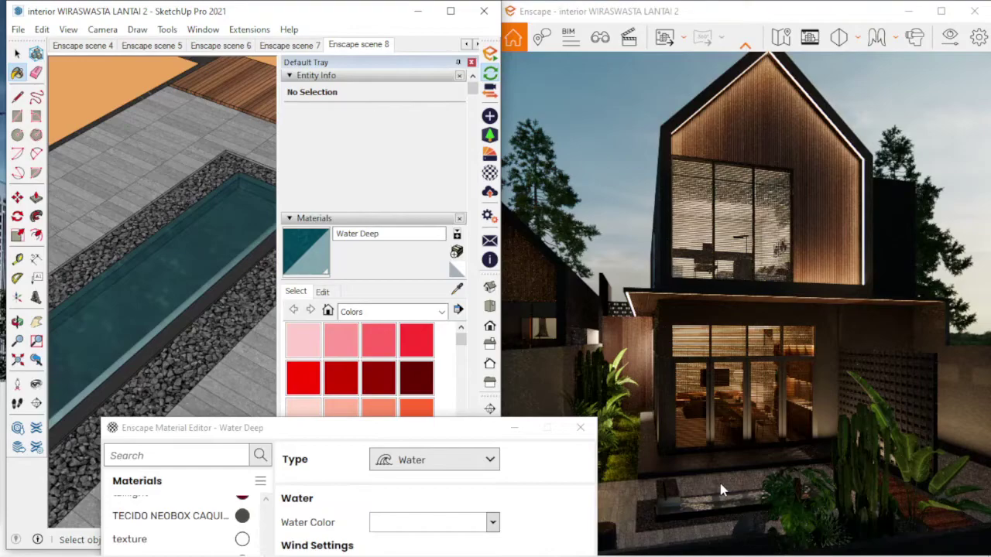
{"action": "left_click_drag", "start_coordinate": [403, 434], "coordinate": [372, 20]}
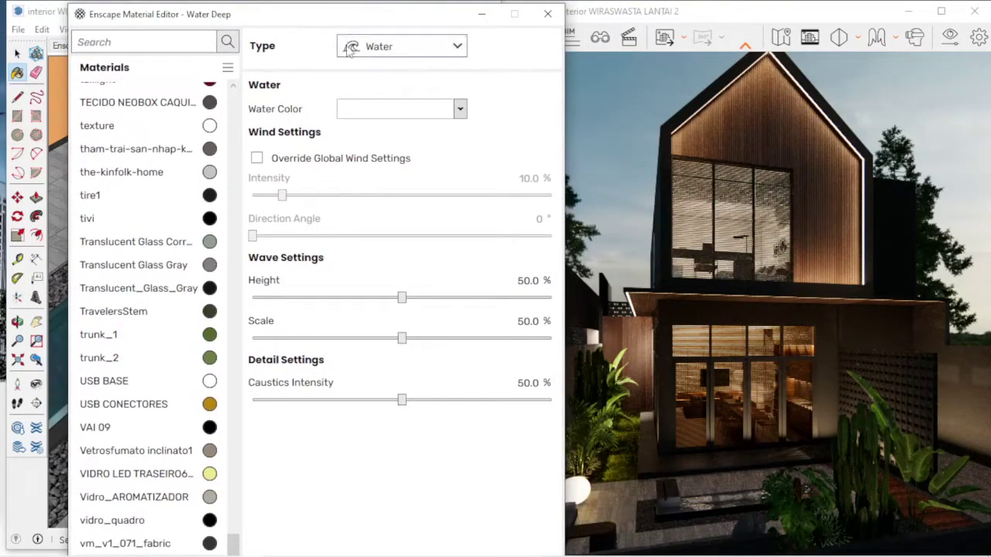
- Keep the material type as Water and review the water colour options without changing them
{"action": "left_click", "coordinate": [407, 51]}
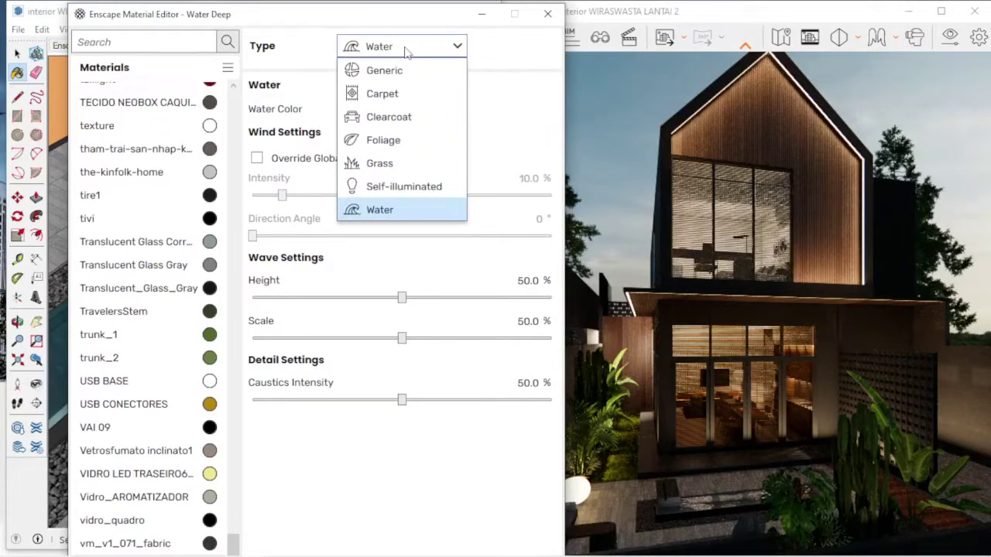
{"action": "left_click", "coordinate": [406, 49]}
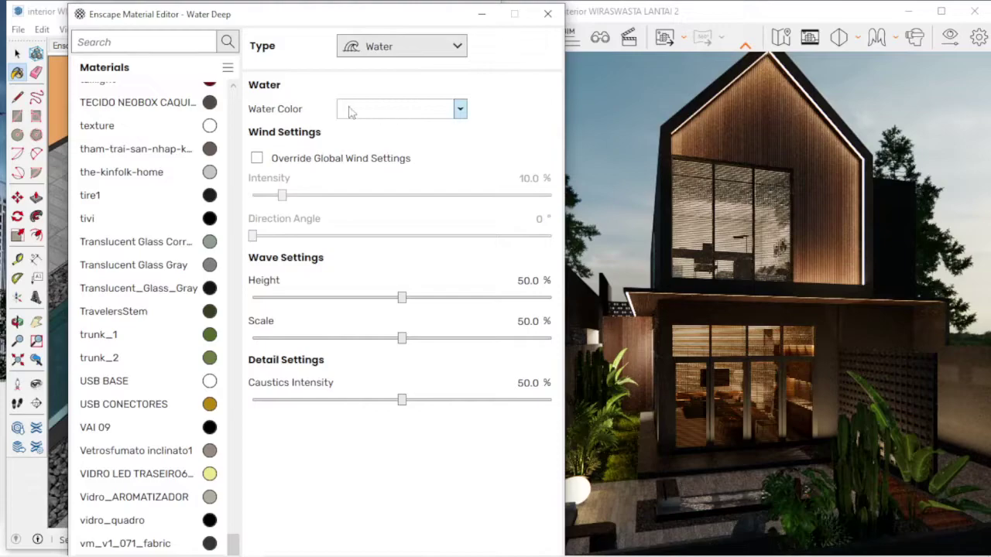
{"action": "left_click", "coordinate": [435, 115]}
{"action": "left_click", "coordinate": [434, 114]}
- Close the Enscape material editor and collapse the side tray to widen the model view
{"action": "left_click_drag", "start_coordinate": [410, 22], "coordinate": [499, 391]}
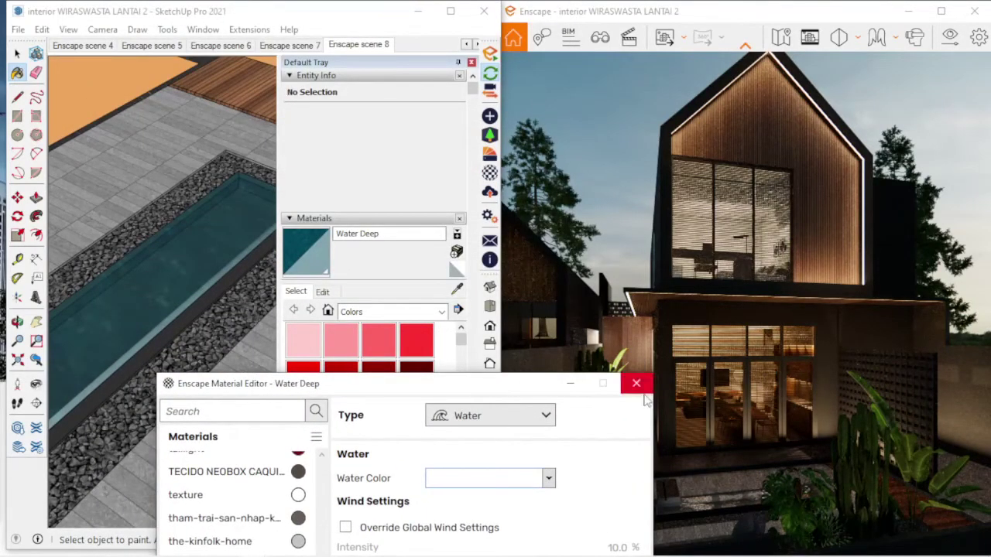
{"action": "left_click", "coordinate": [637, 383]}
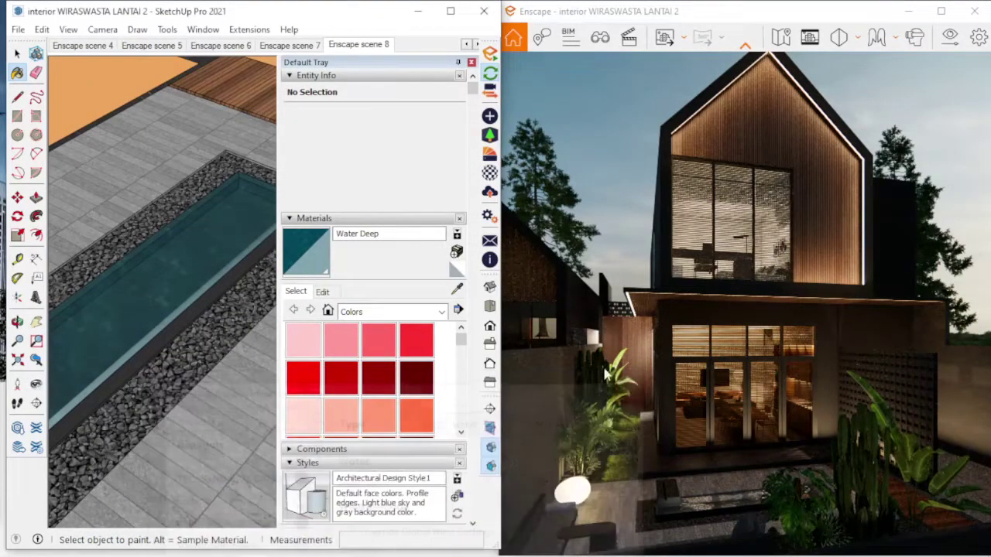
{"action": "left_click", "coordinate": [457, 64]}
- Orbit to the garden plants and sample their leaf material, Material~15
{"action": "mouse_move", "coordinate": [310, 247]}
{"action": "middle_mouse_down"}
{"action": "mouse_move", "coordinate": [221, 277]}
{"action": "mouse_move", "coordinate": [66, 293]}
{"action": "middle_mouse_up"}
{"action": "scroll", "coordinate": [261, 272], "scroll_direction": "down", "scroll_amount": 3}
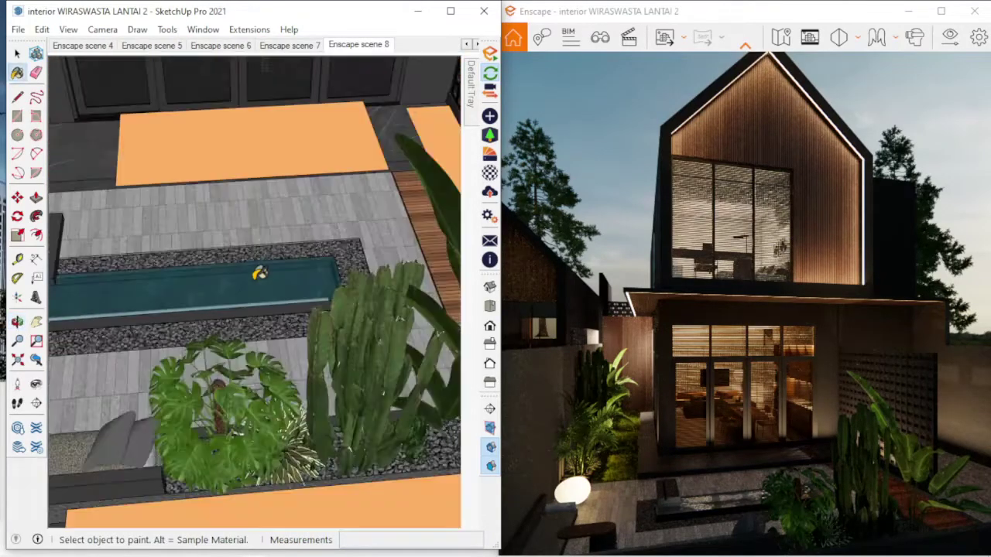
{"action": "scroll", "coordinate": [261, 272], "scroll_direction": "down", "scroll_amount": 2}
{"action": "scroll", "coordinate": [259, 273], "scroll_direction": "down", "scroll_amount": 1}
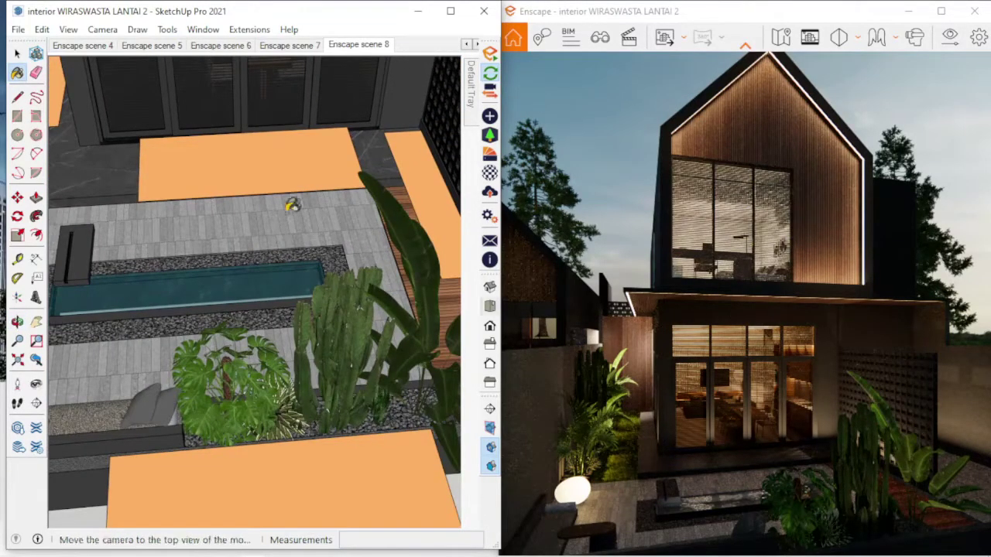
{"action": "mouse_move", "coordinate": [248, 194]}
{"action": "middle_mouse_down"}
{"action": "mouse_move", "coordinate": [255, 225]}
{"action": "mouse_move", "coordinate": [222, 172]}
{"action": "mouse_move", "coordinate": [198, 189]}
{"action": "middle_mouse_up"}
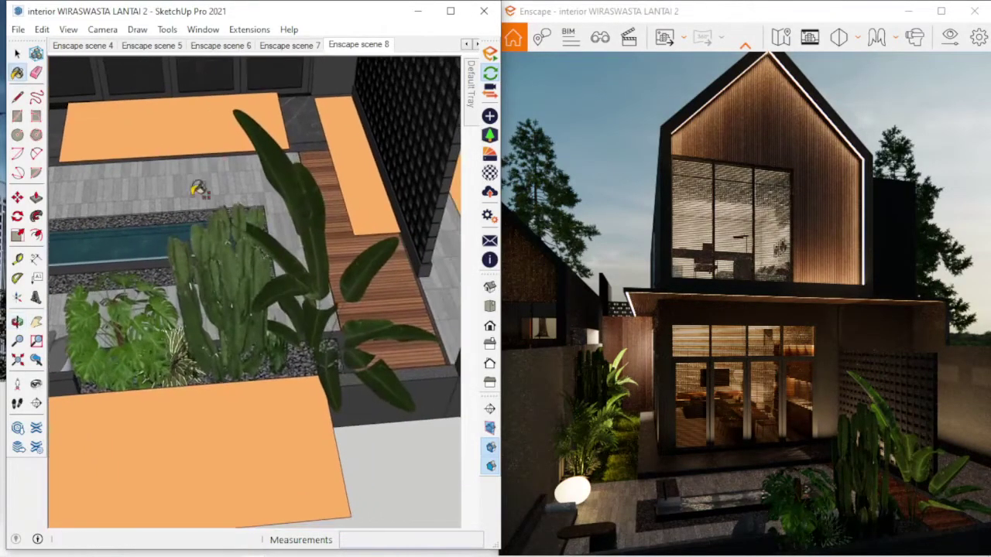
{"action": "middle_click_drag", "start_coordinate": [250, 306], "coordinate": [308, 292]}
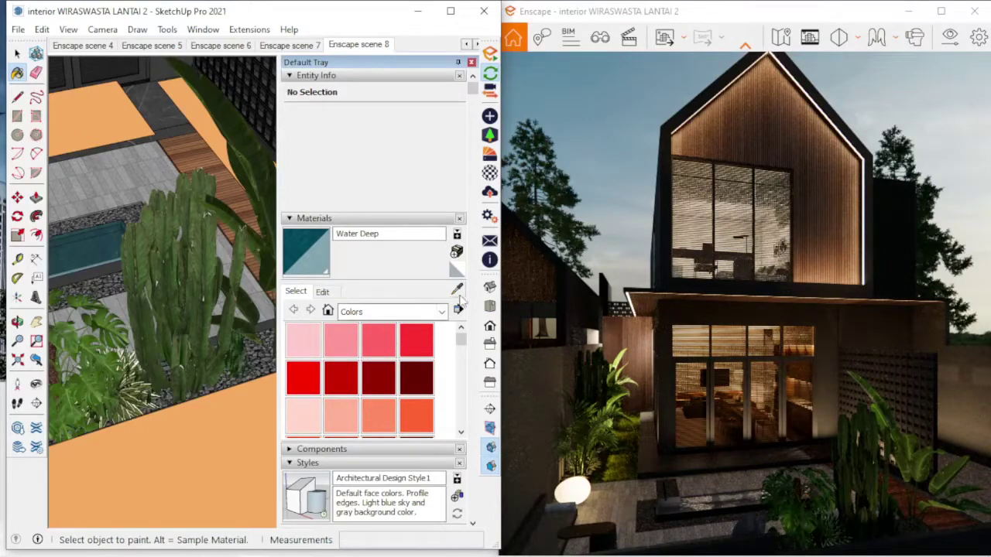
{"action": "left_click", "coordinate": [734, 432]}
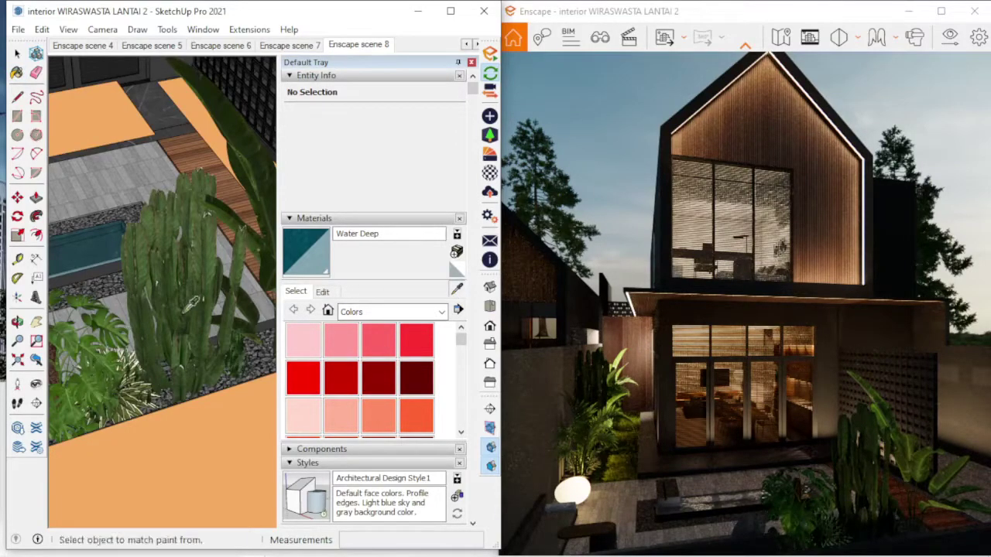
{"action": "middle_click_drag", "start_coordinate": [140, 352], "coordinate": [188, 257]}
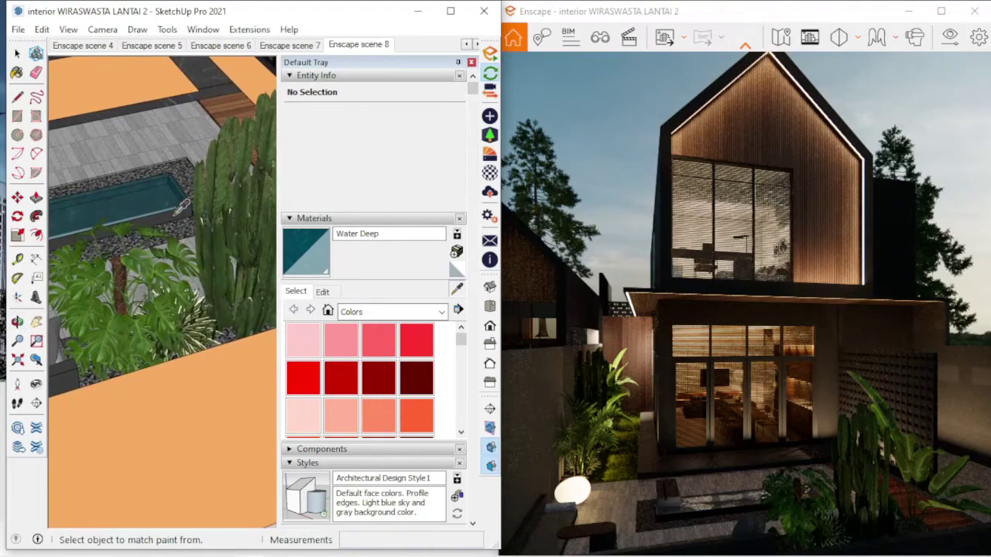
{"action": "scroll", "coordinate": [185, 258], "scroll_direction": "up", "scroll_amount": 3}
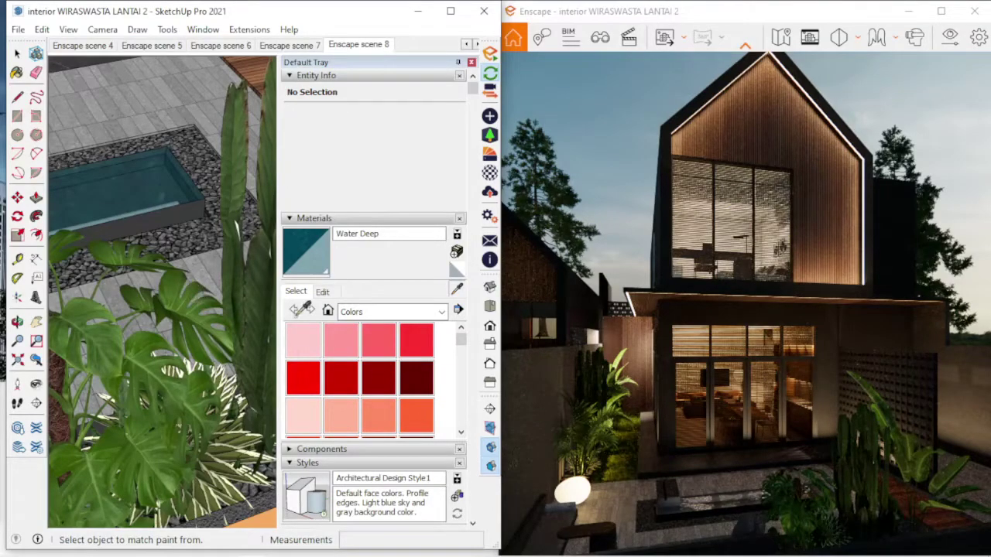
{"action": "left_click", "coordinate": [176, 279]}
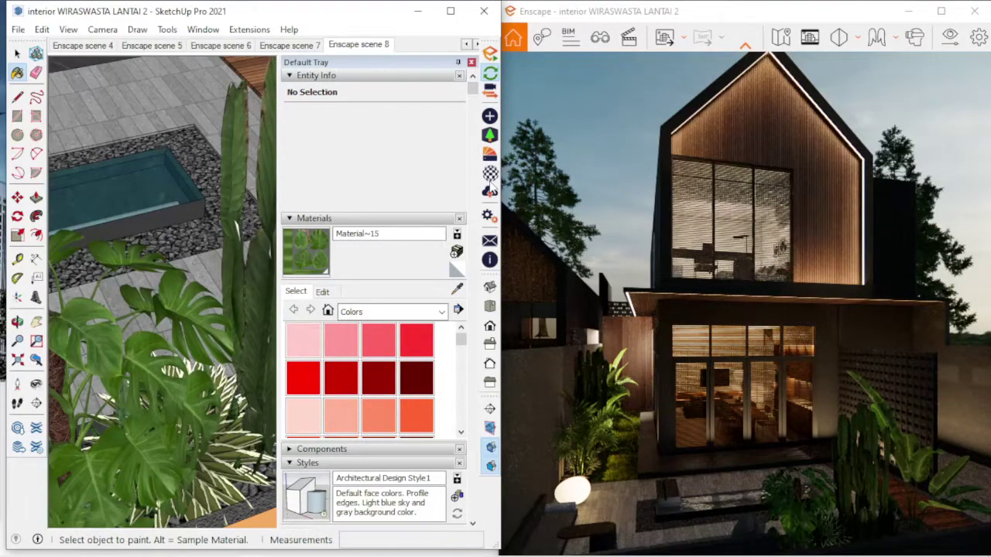
- Open Material~15 in the Enscape editor and set its type to Foliage
{"action": "left_click", "coordinate": [490, 186]}
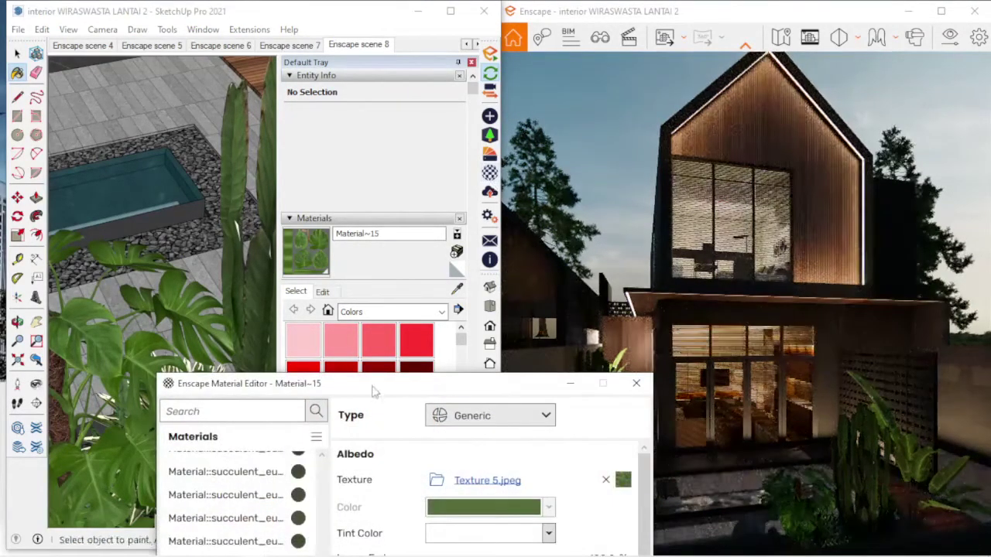
{"action": "mouse_move", "coordinate": [391, 387]}
{"action": "left_mouse_down"}
{"action": "mouse_move", "coordinate": [325, 55]}
{"action": "mouse_move", "coordinate": [303, 31]}
{"action": "left_mouse_up"}
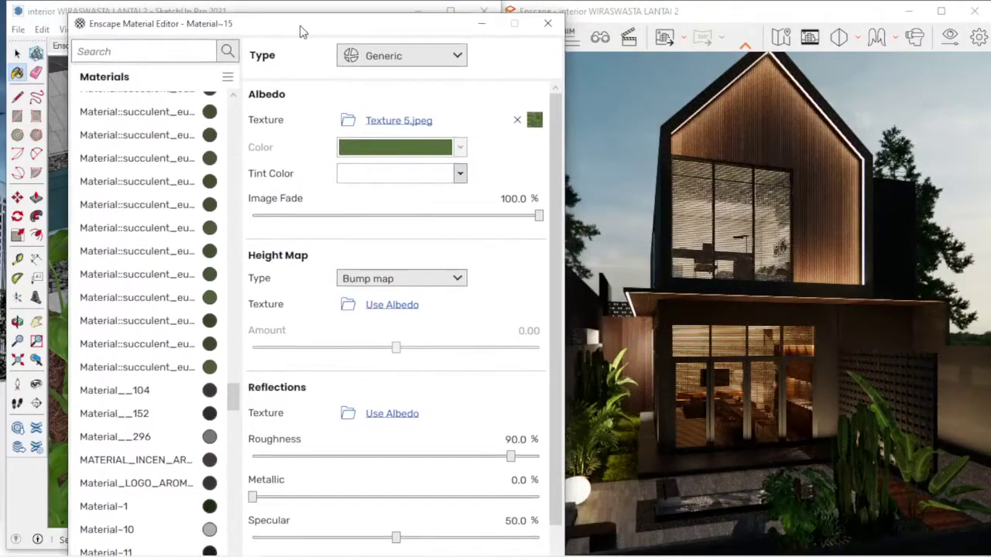
{"action": "left_click", "coordinate": [383, 61]}
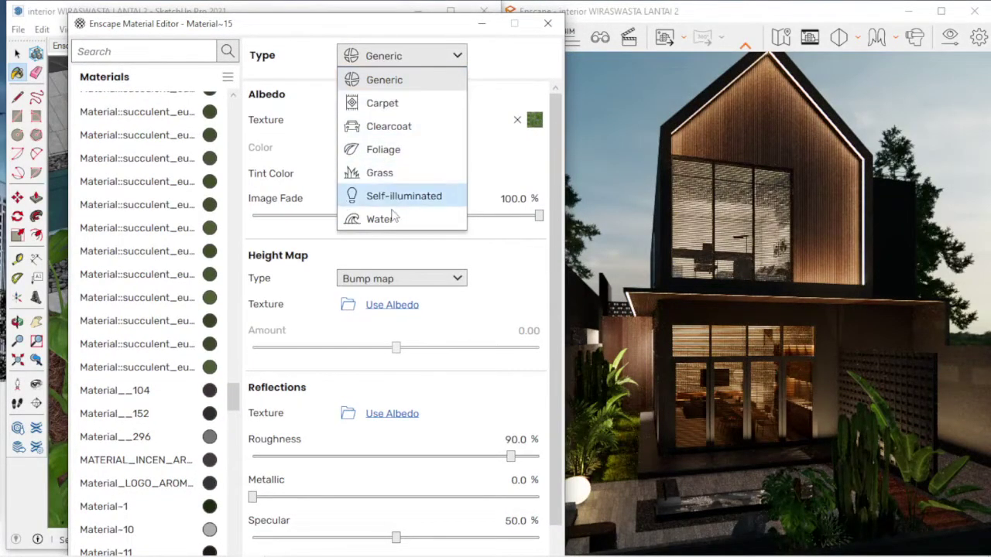
{"action": "left_click", "coordinate": [402, 152]}
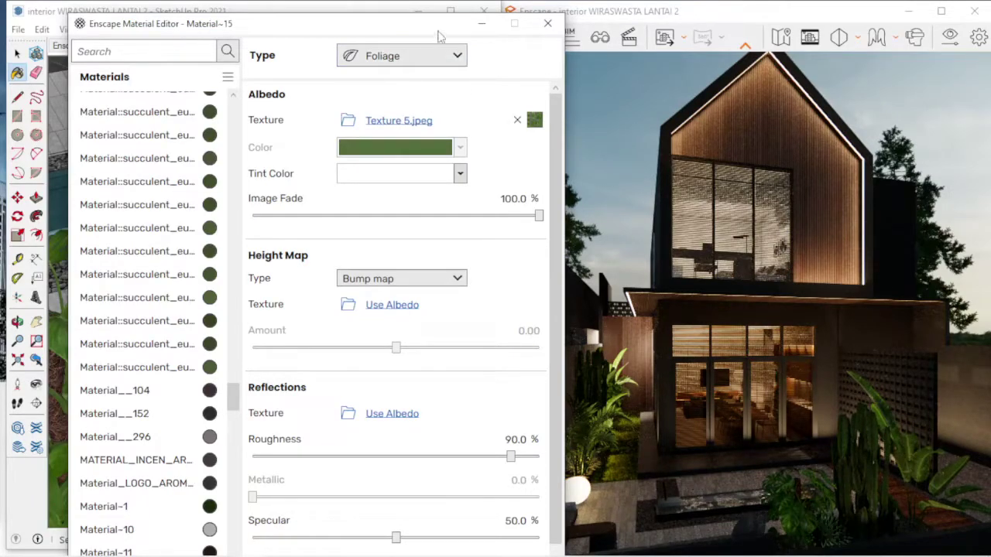
- Lower the foliage reflection roughness from 90% to 77.1% and close the editor
{"action": "left_click_drag", "start_coordinate": [418, 27], "coordinate": [857, 292]}
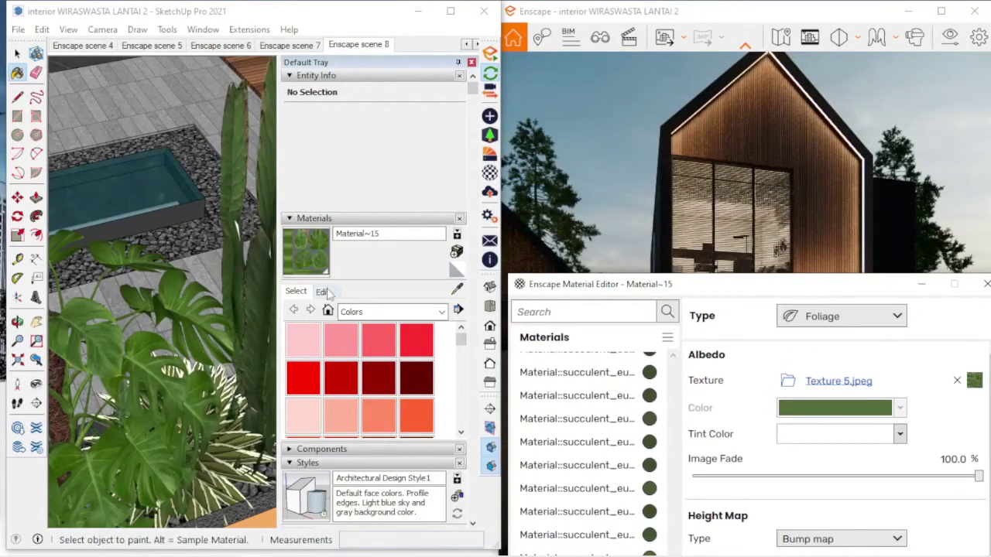
{"action": "left_click", "coordinate": [322, 291]}
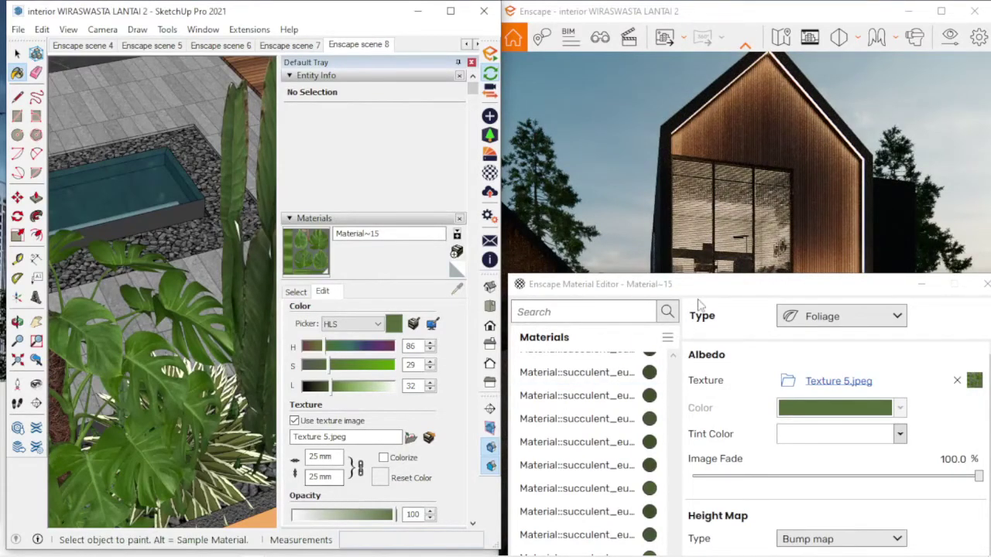
{"action": "left_click_drag", "start_coordinate": [696, 278], "coordinate": [227, 5]}
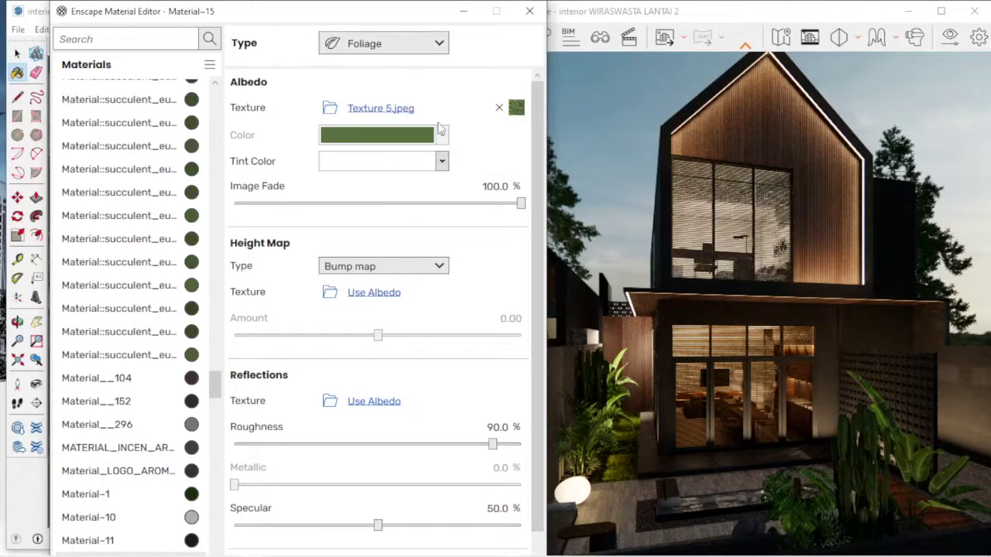
{"action": "left_click_drag", "start_coordinate": [534, 130], "coordinate": [533, 147]}
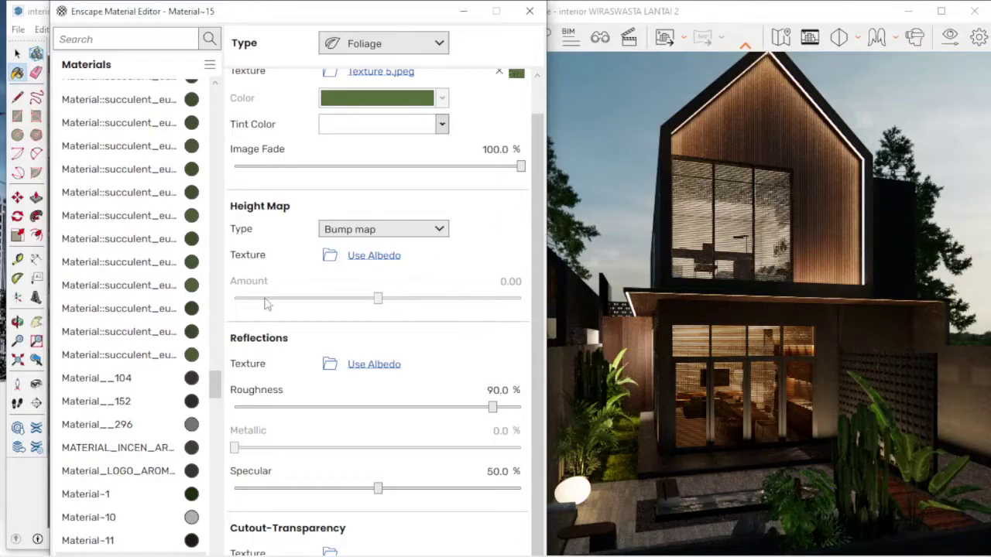
{"action": "left_click_drag", "start_coordinate": [492, 408], "coordinate": [463, 410]}
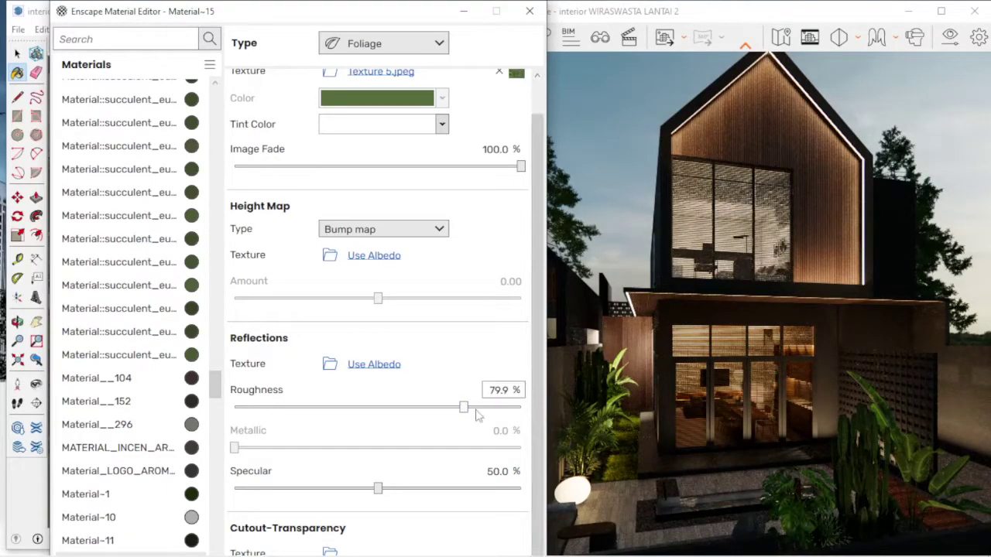
{"action": "left_click_drag", "start_coordinate": [463, 408], "coordinate": [455, 408]}
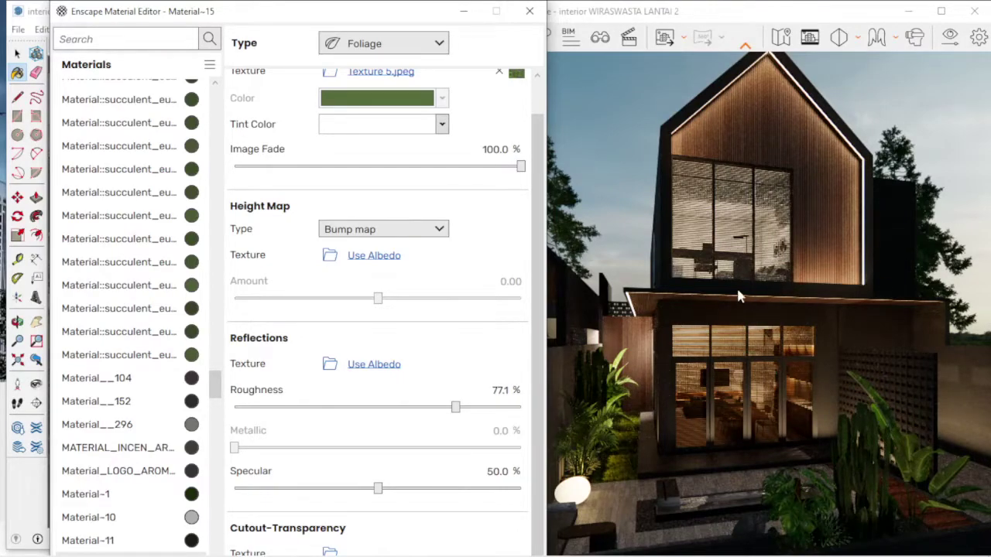
{"action": "left_click", "coordinate": [530, 12]}
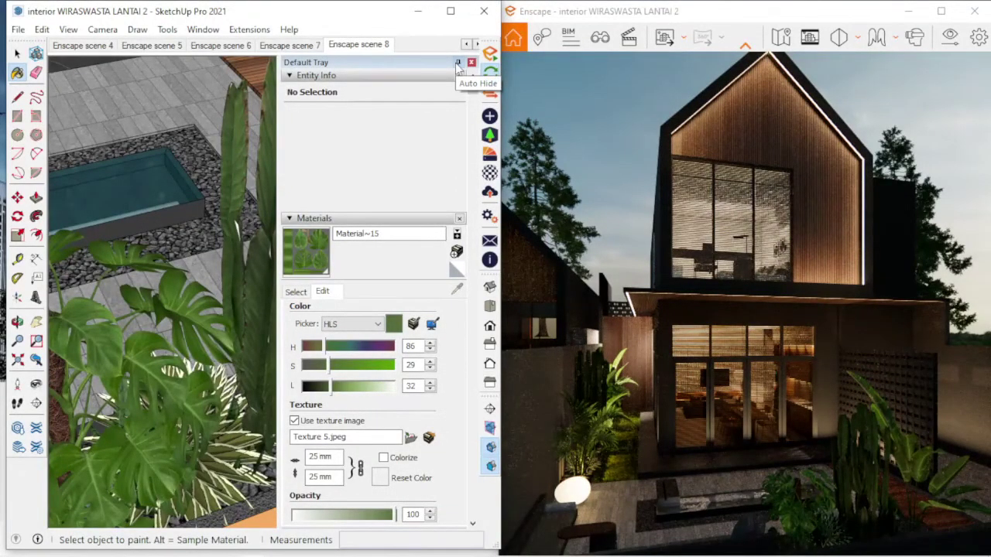
- Collapse the side panels and orbit to a frontal view of the wooden gable wall
{"action": "left_click", "coordinate": [458, 68]}
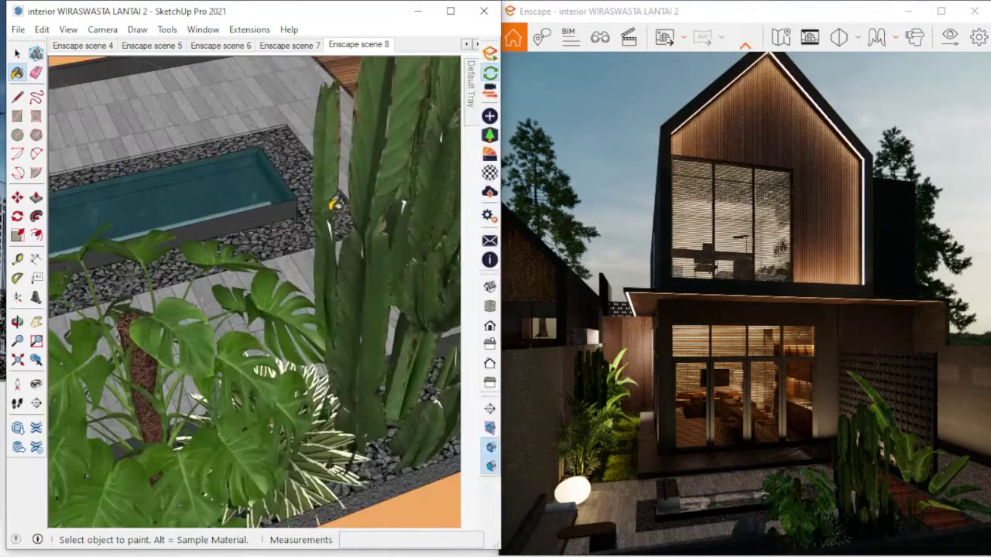
{"action": "mouse_move", "coordinate": [294, 276]}
{"action": "middle_mouse_down"}
{"action": "mouse_move", "coordinate": [220, 301]}
{"action": "mouse_move", "coordinate": [292, 382]}
{"action": "mouse_move", "coordinate": [216, 322]}
{"action": "mouse_move", "coordinate": [233, 223]}
{"action": "mouse_move", "coordinate": [221, 253]}
{"action": "mouse_move", "coordinate": [264, 347]}
{"action": "mouse_move", "coordinate": [276, 294]}
{"action": "mouse_move", "coordinate": [332, 277]}
{"action": "mouse_move", "coordinate": [329, 220]}
{"action": "mouse_move", "coordinate": [266, 261]}
{"action": "mouse_move", "coordinate": [280, 246]}
{"action": "mouse_move", "coordinate": [310, 349]}
{"action": "middle_mouse_up"}
{"action": "key", "text": "space"}
{"action": "scroll", "coordinate": [275, 260], "scroll_direction": "down", "scroll_amount": 2}
{"action": "scroll", "coordinate": [276, 259], "scroll_direction": "down", "scroll_amount": 2}
{"action": "scroll", "coordinate": [350, 138], "scroll_direction": "up", "scroll_amount": 3}
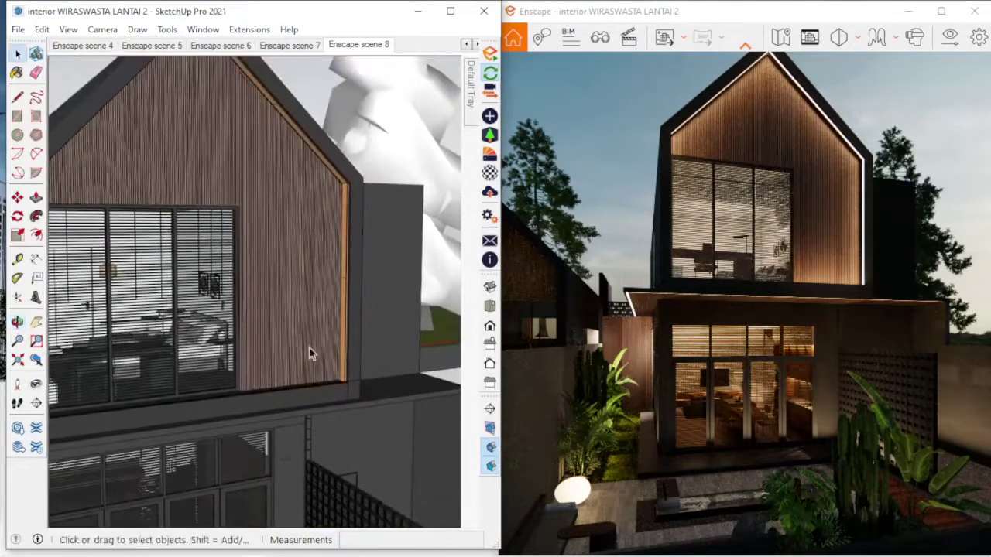
{"action": "scroll", "coordinate": [317, 261], "scroll_direction": "up", "scroll_amount": 2}
{"action": "middle_click_drag", "start_coordinate": [317, 264], "coordinate": [328, 247]}
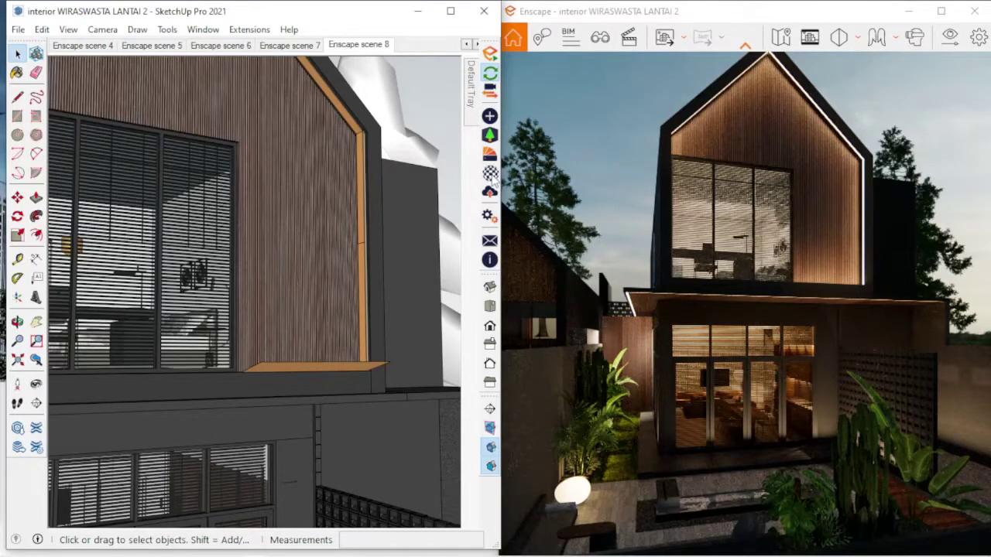
- Reopen the Enscape material editor, expand the Materials tray's Select tab and pick Sample Paint
{"action": "left_click", "coordinate": [492, 177]}
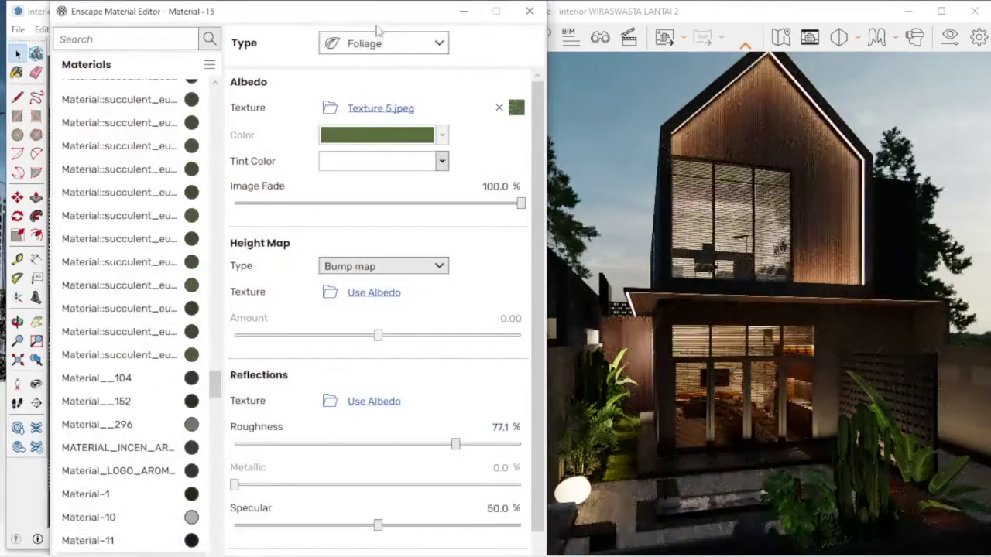
{"action": "left_click_drag", "start_coordinate": [377, 28], "coordinate": [775, 384]}
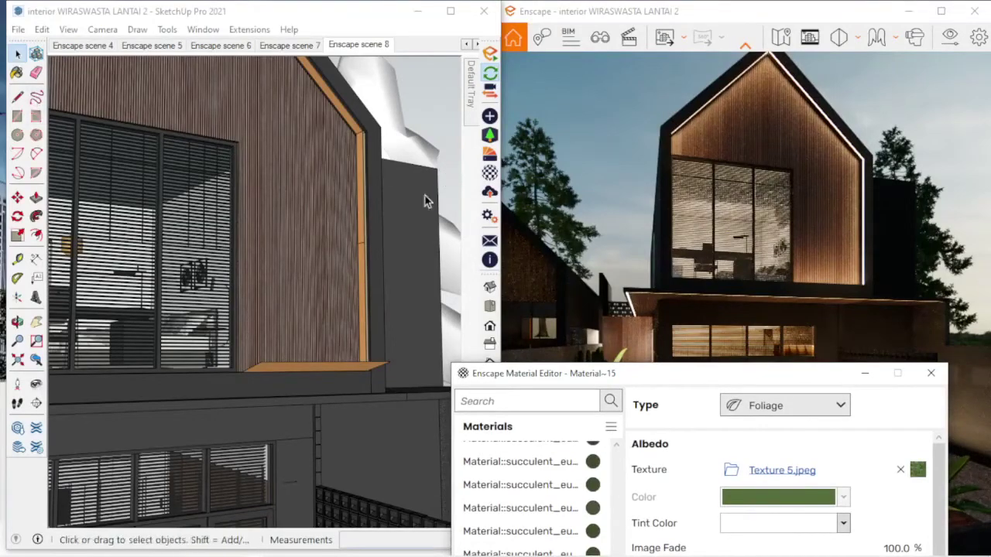
{"action": "left_click_drag", "start_coordinate": [550, 379], "coordinate": [629, 350]}
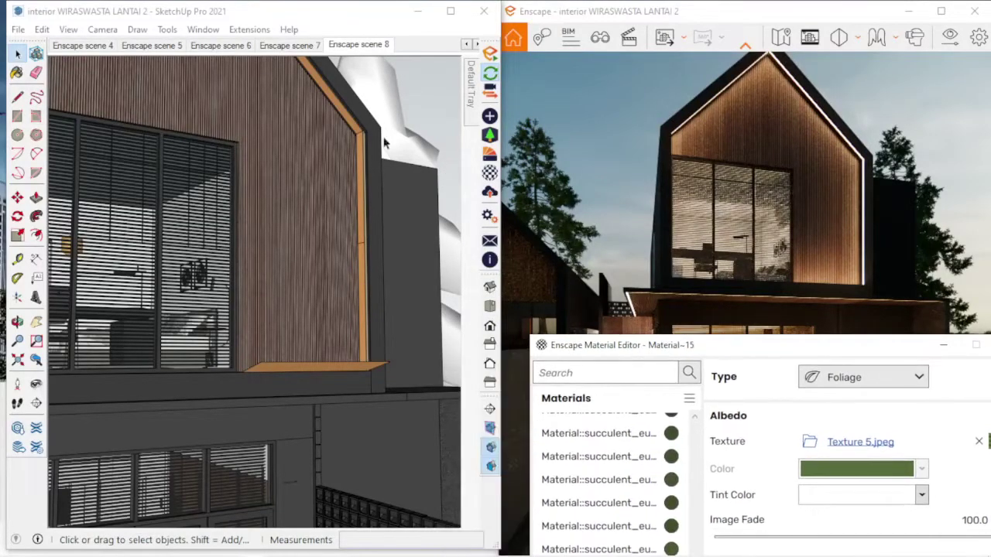
{"action": "left_click", "coordinate": [468, 89]}
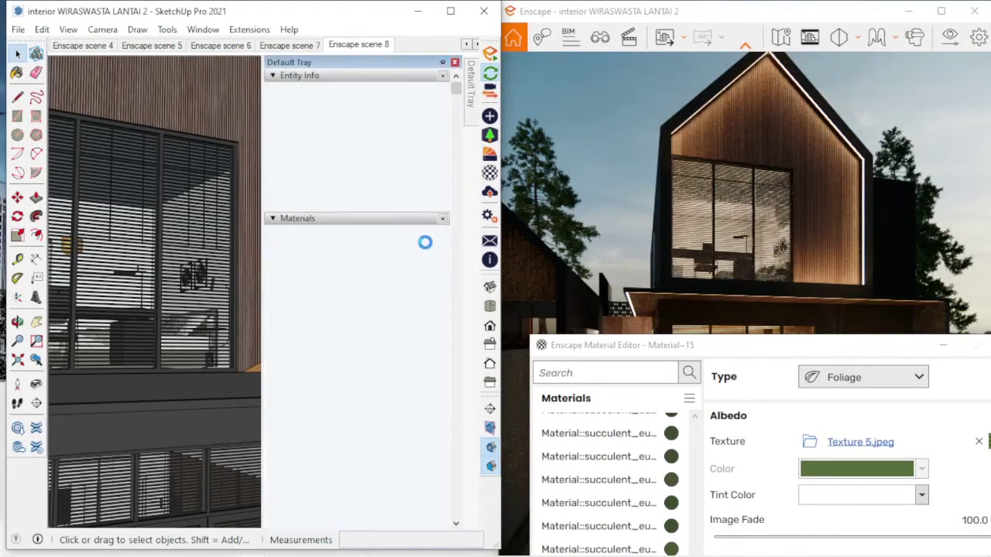
{"action": "left_click", "coordinate": [297, 292]}
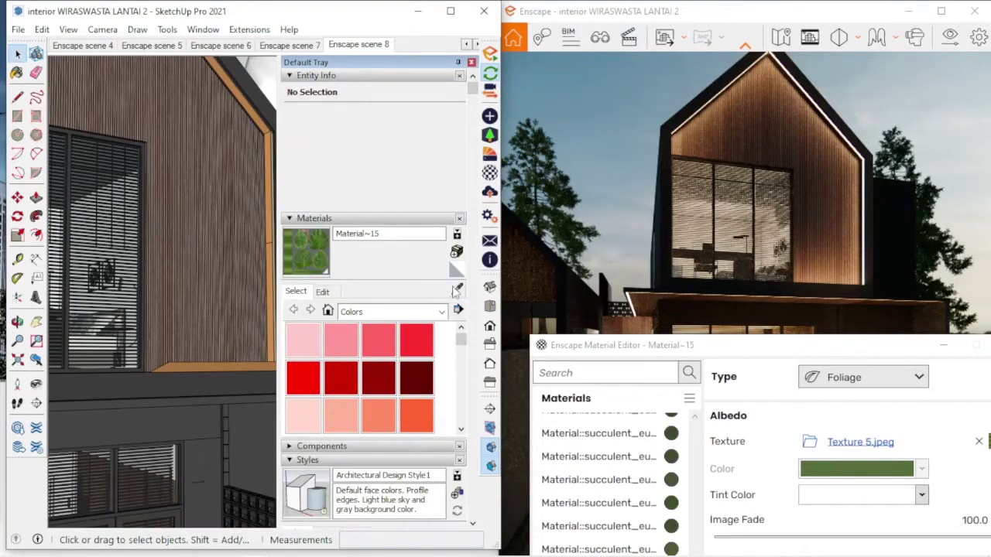
{"action": "left_click", "coordinate": [457, 289]}
- Zoom in close onto the gable wall's orange trim edge
{"action": "middle_click_drag", "start_coordinate": [155, 232], "coordinate": [186, 228]}
{"action": "scroll", "coordinate": [229, 234], "scroll_direction": "up", "scroll_amount": 3}
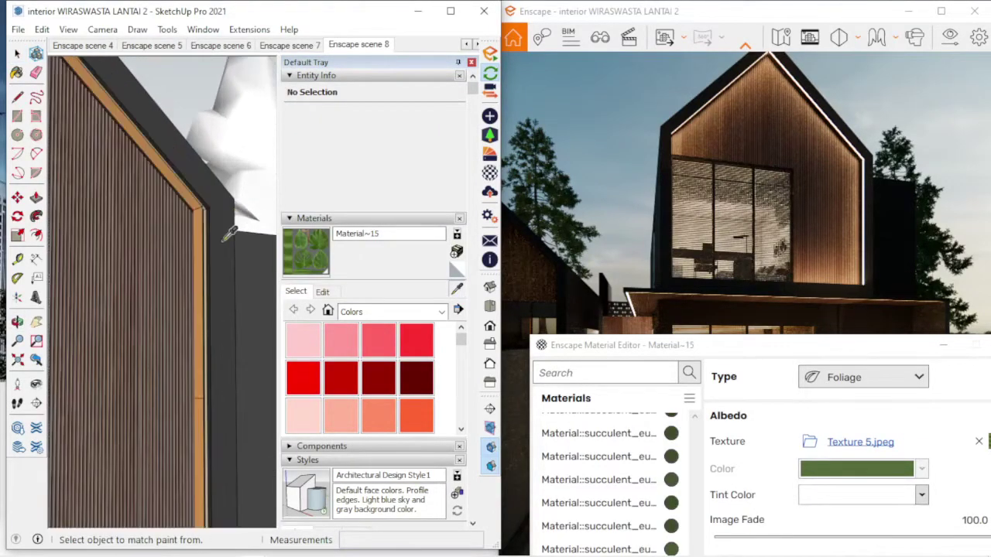
{"action": "scroll", "coordinate": [229, 234], "scroll_direction": "up", "scroll_amount": 2}
{"action": "scroll", "coordinate": [230, 234], "scroll_direction": "up", "scroll_amount": 1}
{"action": "scroll", "coordinate": [229, 234], "scroll_direction": "up", "scroll_amount": 1}
{"action": "scroll", "coordinate": [229, 234], "scroll_direction": "up", "scroll_amount": 1}
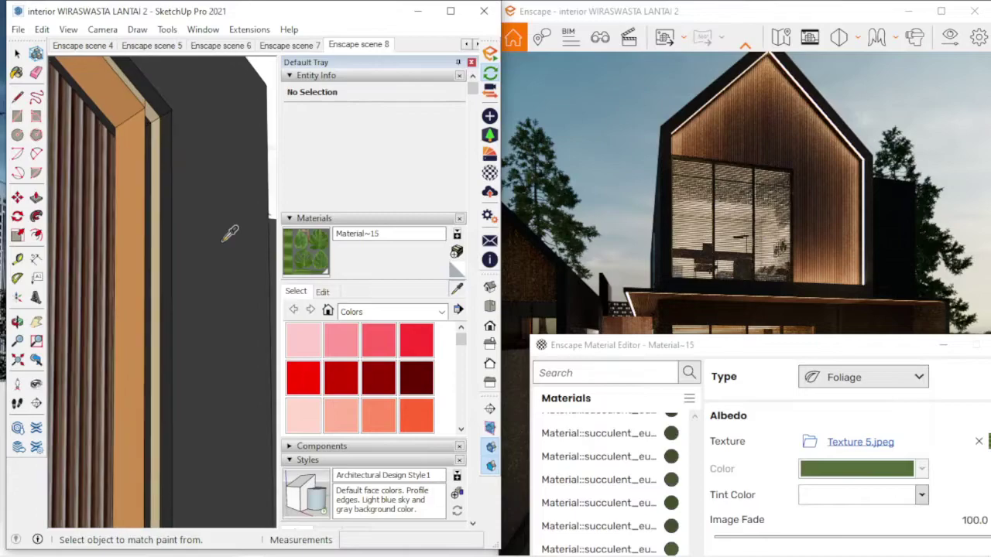
- Sample the trim's Color G04 and set its self-illumination colour to SandyBrown
{"action": "left_click", "coordinate": [149, 184]}
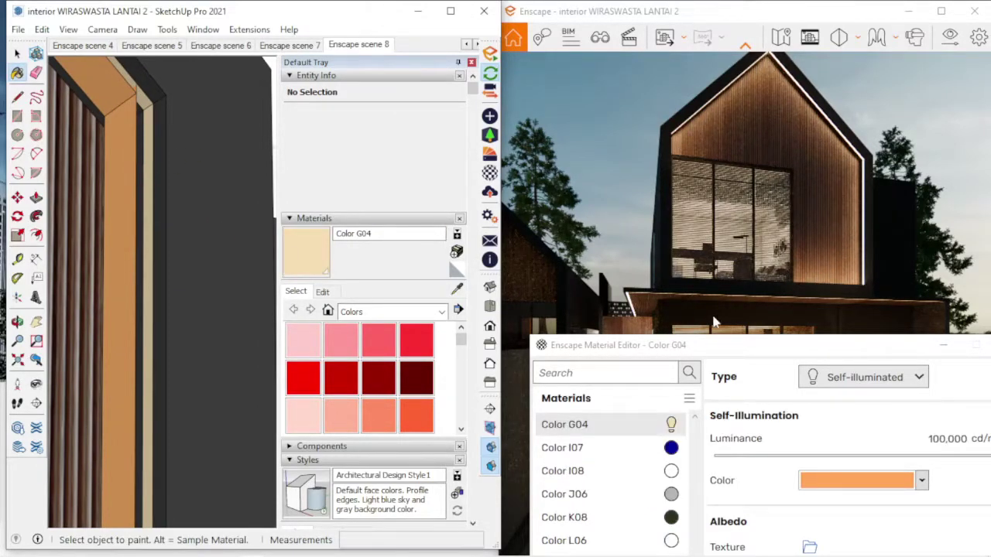
{"action": "left_click_drag", "start_coordinate": [840, 347], "coordinate": [323, 15]}
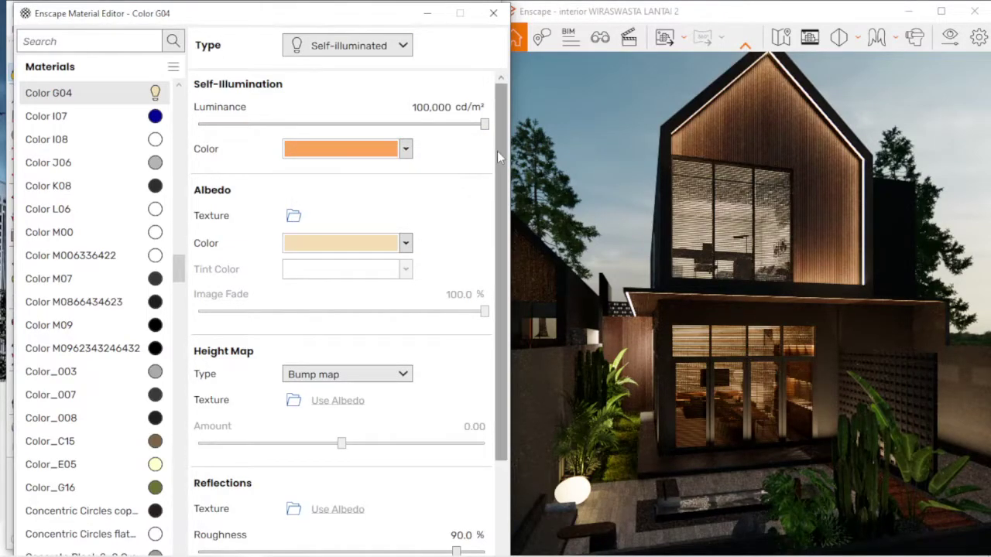
{"action": "left_click", "coordinate": [406, 150]}
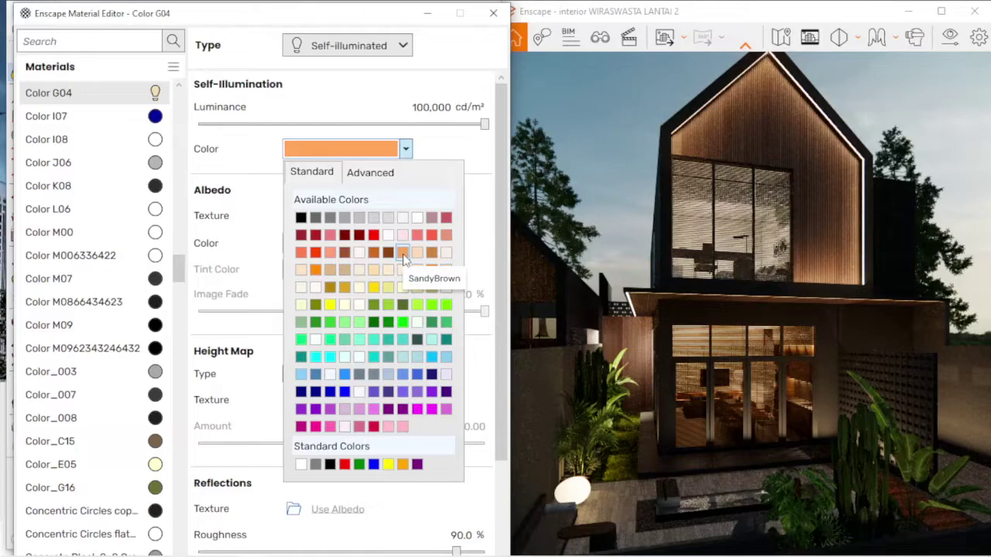
{"action": "left_click", "coordinate": [403, 255]}
{"action": "left_click", "coordinate": [406, 149]}
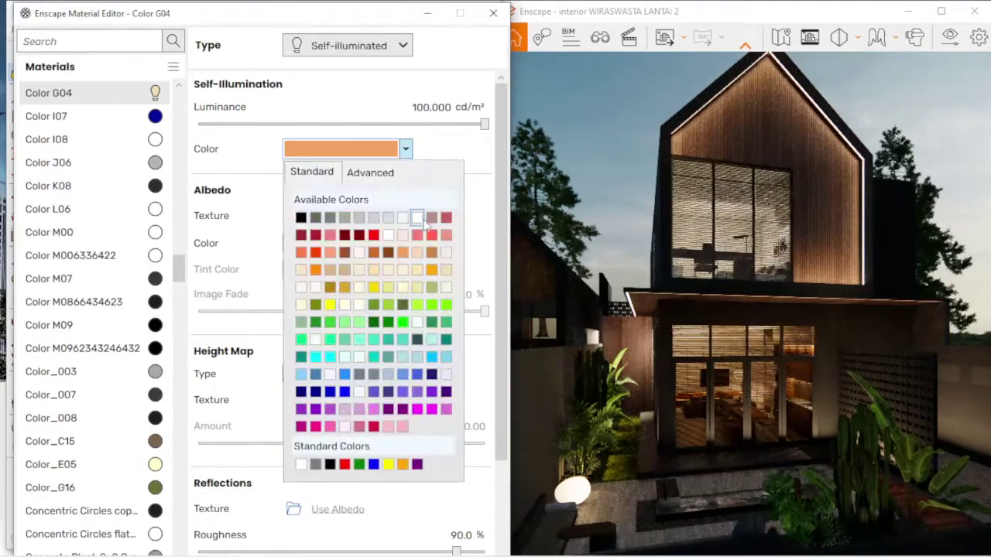
{"action": "left_click", "coordinate": [403, 256]}
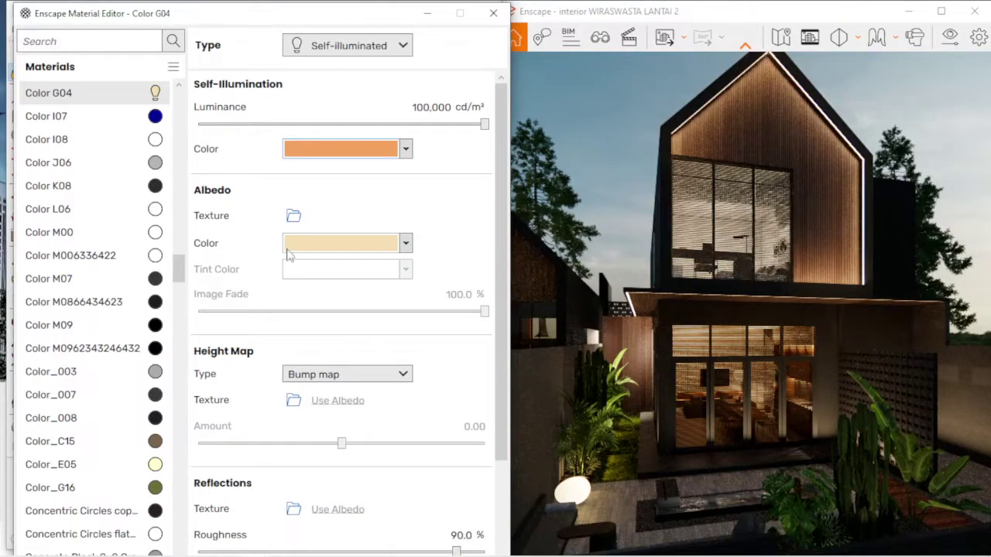
- Give Color G04 a pale peach albedo, close the editor and collapse the side panels
{"action": "left_click", "coordinate": [379, 249]}
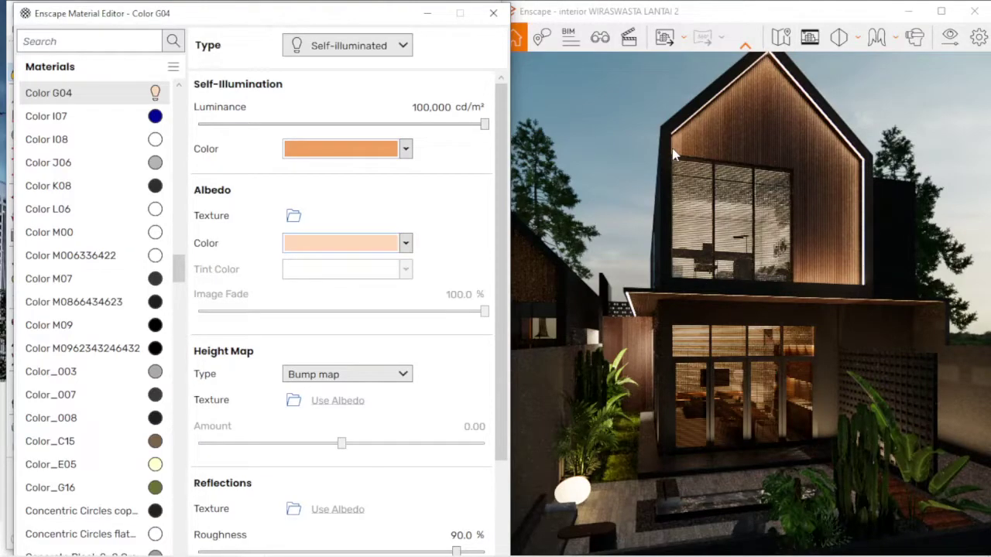
{"action": "left_click_drag", "start_coordinate": [379, 14], "coordinate": [453, 337]}
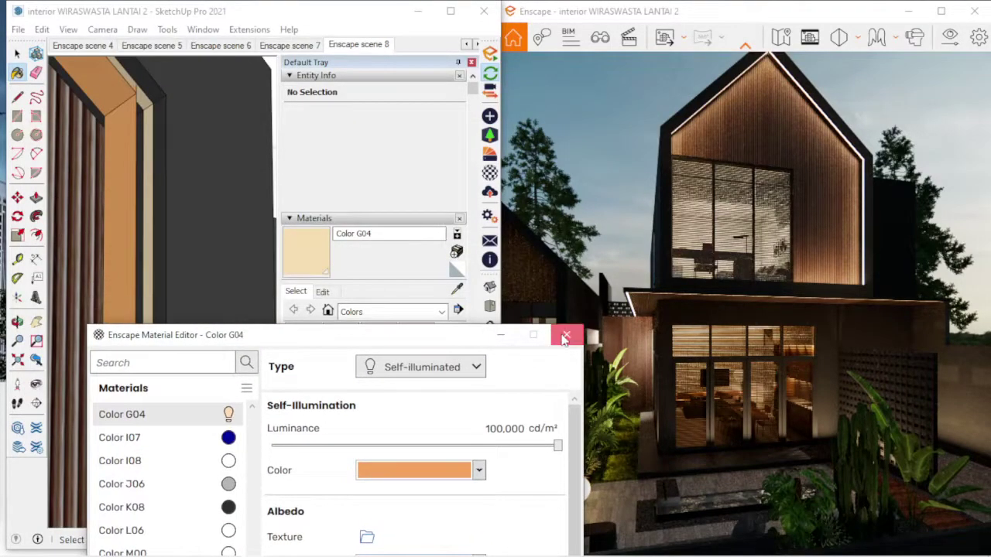
{"action": "left_click", "coordinate": [567, 334]}
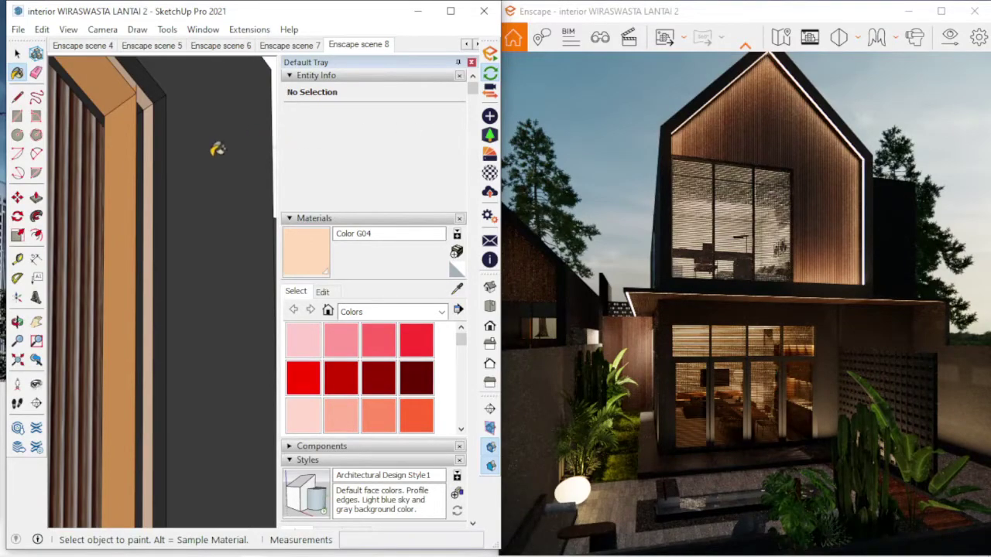
{"action": "key", "text": "space"}
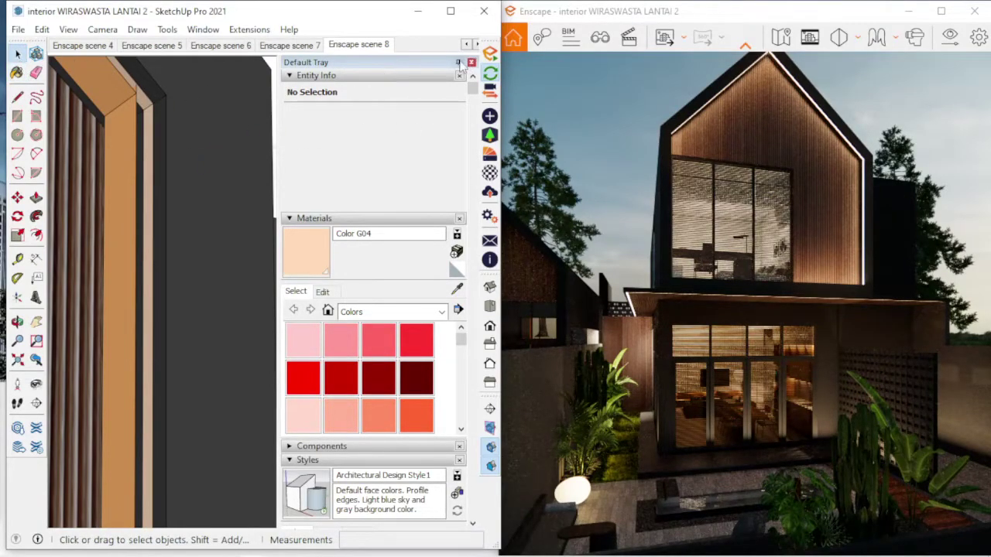
{"action": "left_click", "coordinate": [457, 61]}
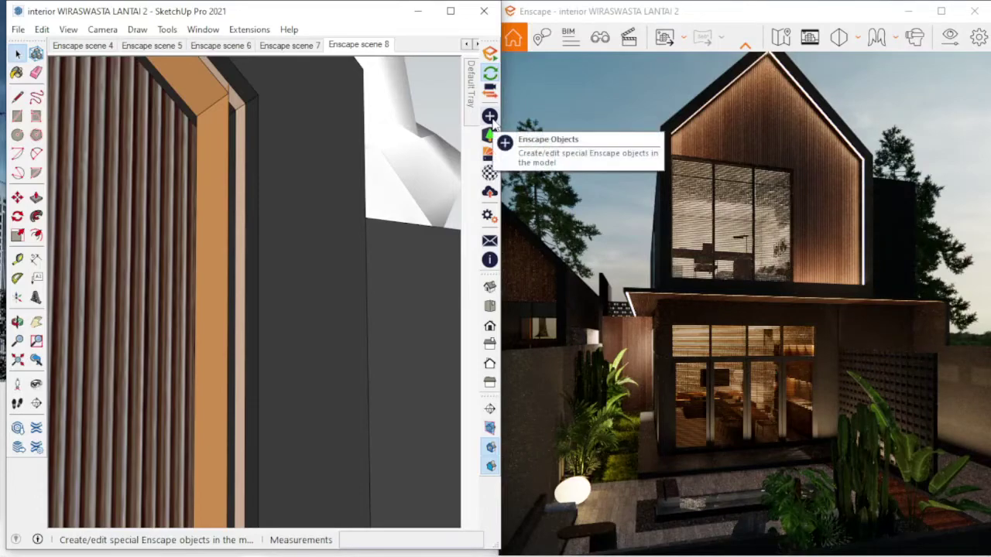
- Open Enscape's Objects panel for lights and orbit out to view the whole building
{"action": "left_click", "coordinate": [491, 119]}
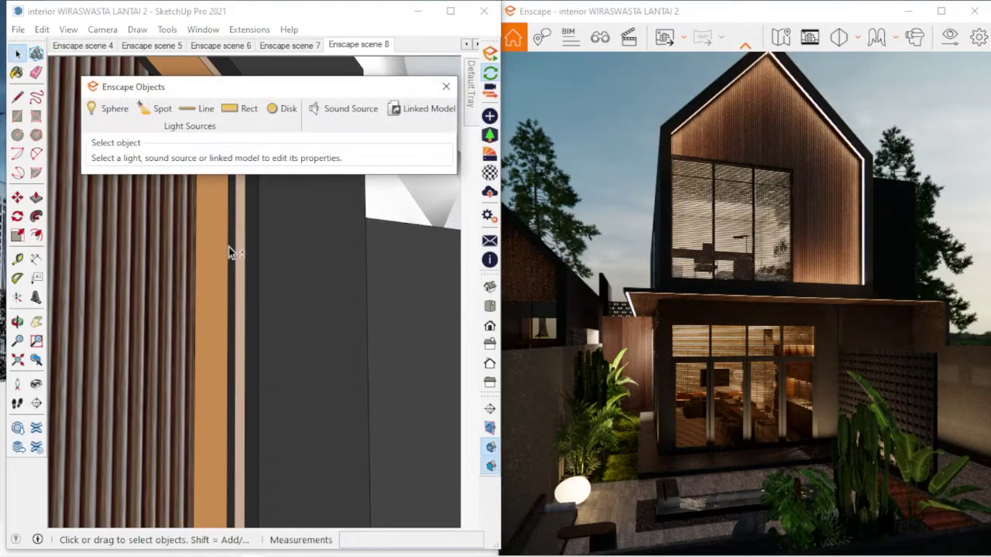
{"action": "mouse_move", "coordinate": [232, 250]}
{"action": "middle_mouse_down"}
{"action": "mouse_move", "coordinate": [389, 354]}
{"action": "mouse_move", "coordinate": [267, 347]}
{"action": "mouse_move", "coordinate": [222, 358]}
{"action": "middle_mouse_up"}
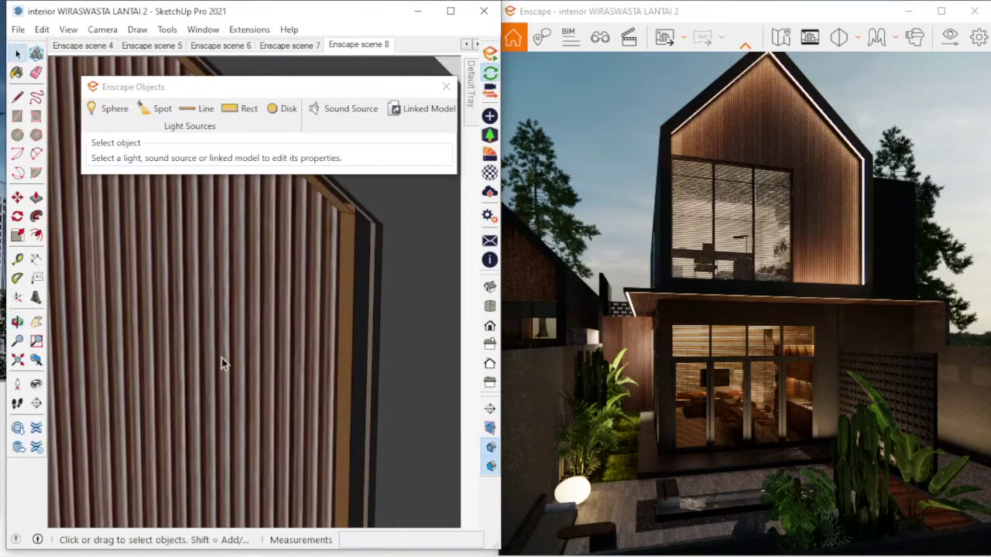
{"action": "scroll", "coordinate": [242, 225], "scroll_direction": "down", "scroll_amount": 2}
{"action": "scroll", "coordinate": [242, 225], "scroll_direction": "down", "scroll_amount": 2}
{"action": "scroll", "coordinate": [243, 225], "scroll_direction": "down", "scroll_amount": 1}
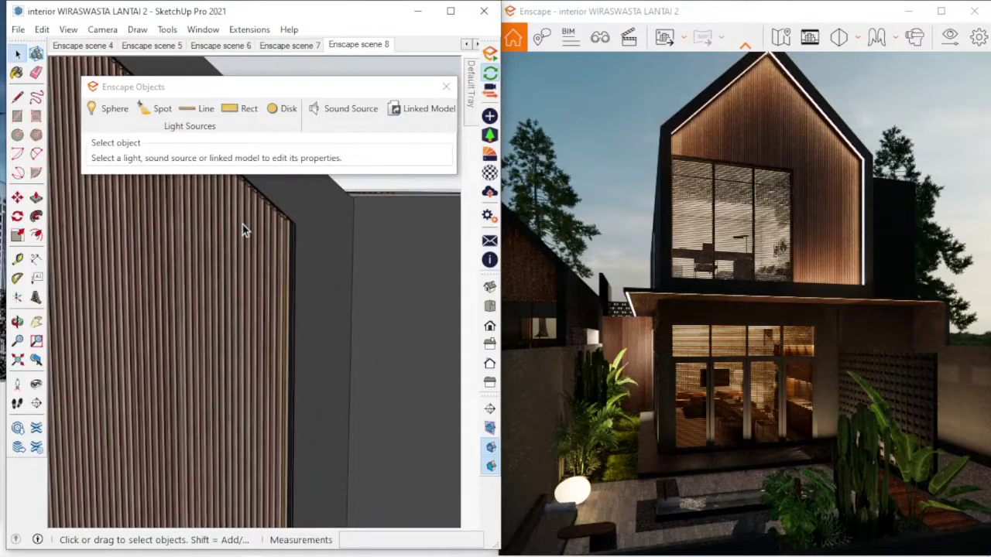
{"action": "scroll", "coordinate": [242, 225], "scroll_direction": "down", "scroll_amount": 1}
{"action": "scroll", "coordinate": [242, 225], "scroll_direction": "down", "scroll_amount": 2}
{"action": "scroll", "coordinate": [243, 225], "scroll_direction": "down", "scroll_amount": 3}
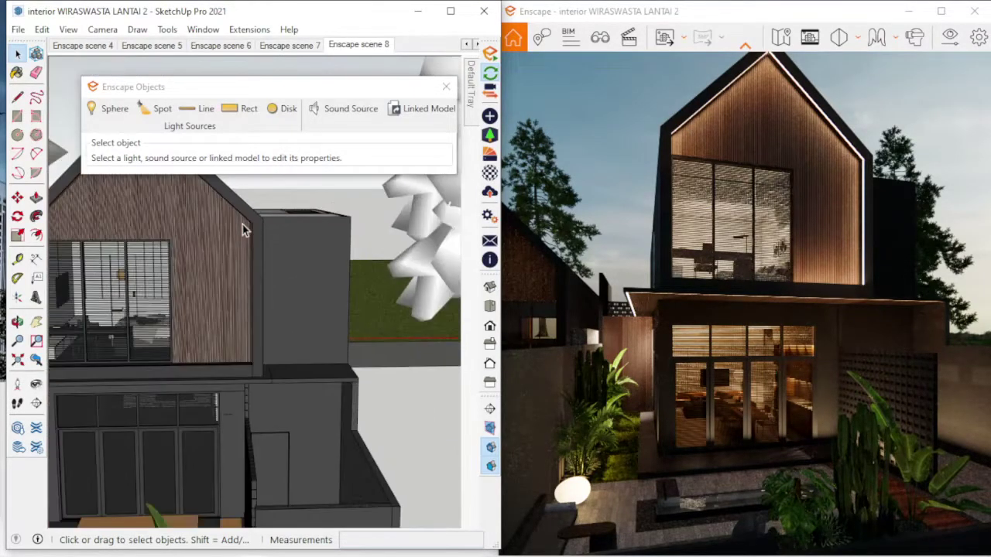
{"action": "scroll", "coordinate": [242, 224], "scroll_direction": "down", "scroll_amount": 2}
{"action": "middle_click_drag", "start_coordinate": [243, 224], "coordinate": [307, 269]}
{"action": "scroll", "coordinate": [265, 294], "scroll_direction": "up", "scroll_amount": 2}
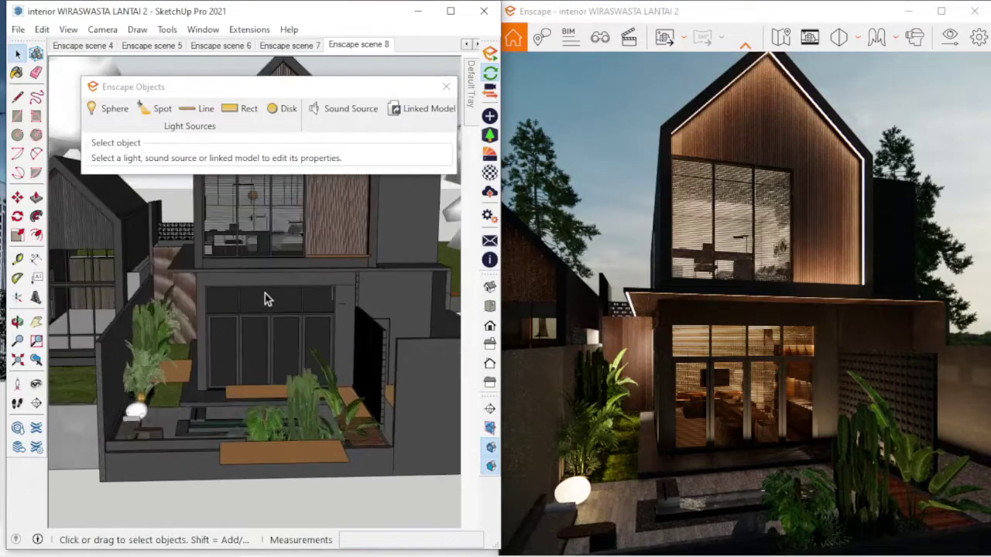
{"action": "scroll", "coordinate": [265, 293], "scroll_direction": "up", "scroll_amount": 2}
- Orbit and zoom round to face the glass doors, pool and seating
{"action": "mouse_move", "coordinate": [265, 293]}
{"action": "middle_mouse_down"}
{"action": "mouse_move", "coordinate": [287, 294]}
{"action": "mouse_move", "coordinate": [321, 269]}
{"action": "mouse_move", "coordinate": [265, 274]}
{"action": "mouse_move", "coordinate": [257, 319]}
{"action": "mouse_move", "coordinate": [240, 336]}
{"action": "mouse_move", "coordinate": [303, 285]}
{"action": "mouse_move", "coordinate": [276, 335]}
{"action": "mouse_move", "coordinate": [199, 376]}
{"action": "middle_mouse_up"}
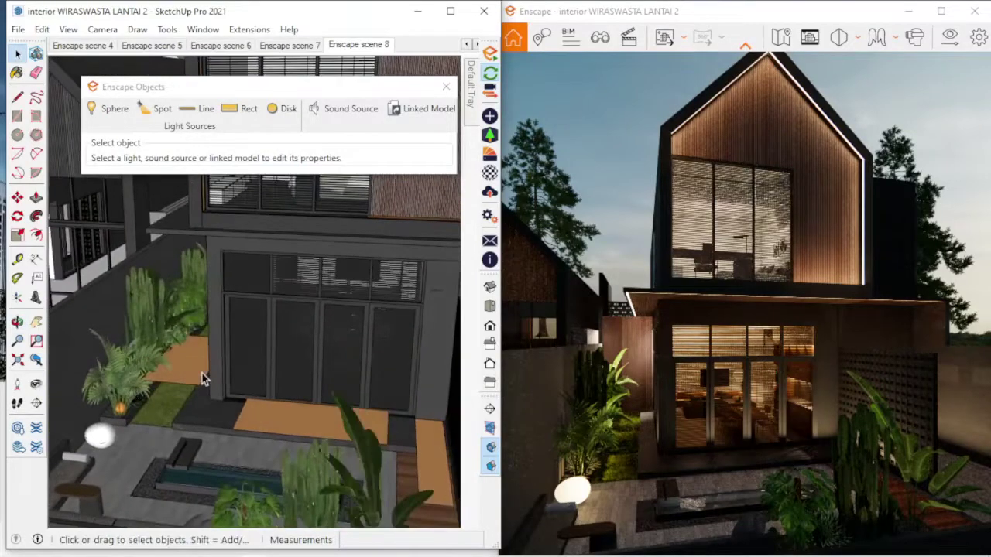
{"action": "scroll", "coordinate": [196, 373], "scroll_direction": "up", "scroll_amount": 2}
{"action": "scroll", "coordinate": [196, 373], "scroll_direction": "up", "scroll_amount": 2}
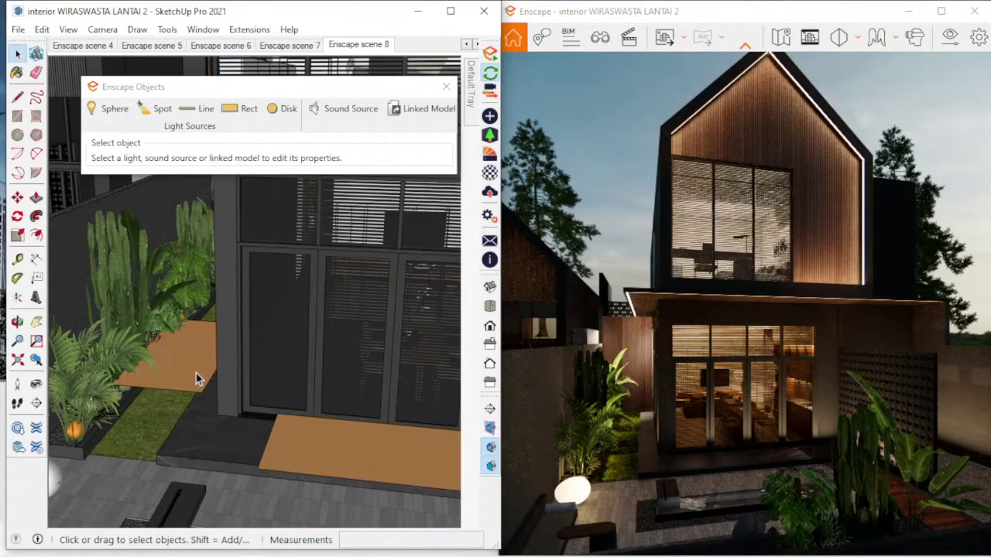
{"action": "mouse_move", "coordinate": [180, 366]}
{"action": "middle_mouse_down"}
{"action": "mouse_move", "coordinate": [232, 310]}
{"action": "mouse_move", "coordinate": [433, 402]}
{"action": "middle_mouse_up"}
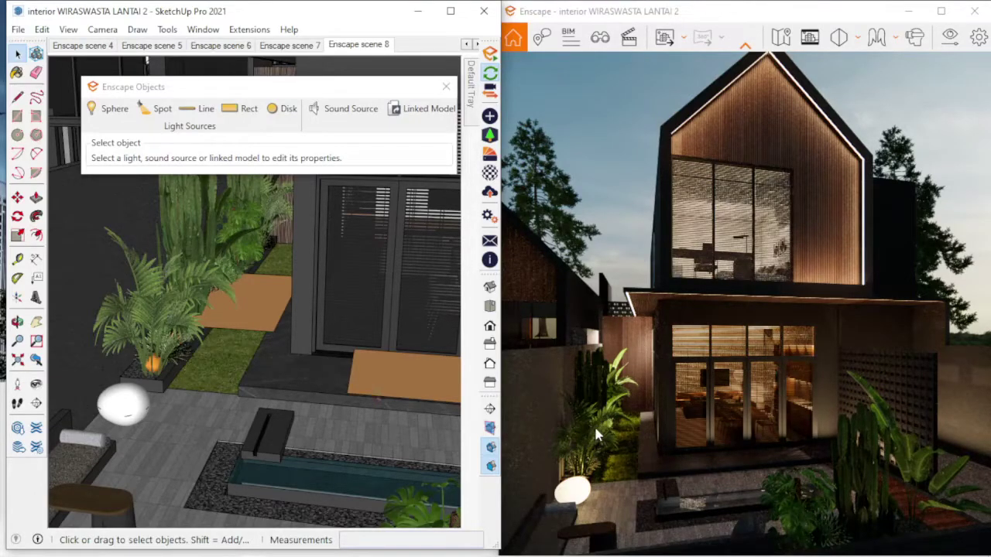
{"action": "scroll", "coordinate": [594, 424], "scroll_direction": "up", "scroll_amount": 3}
{"action": "scroll", "coordinate": [594, 425], "scroll_direction": "up", "scroll_amount": 3}
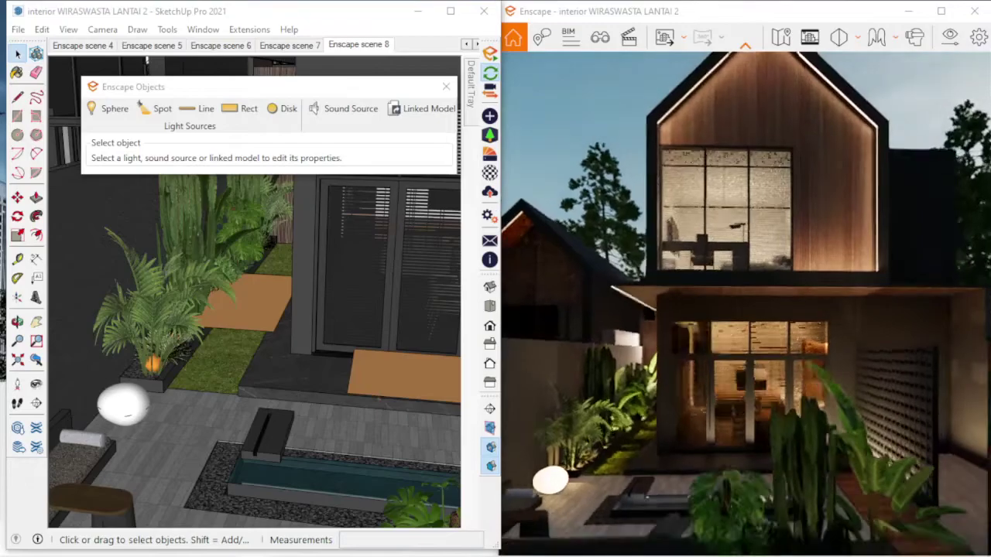
{"action": "scroll", "coordinate": [594, 424], "scroll_direction": "up", "scroll_amount": 3}
{"action": "scroll", "coordinate": [620, 434], "scroll_direction": "up", "scroll_amount": 3}
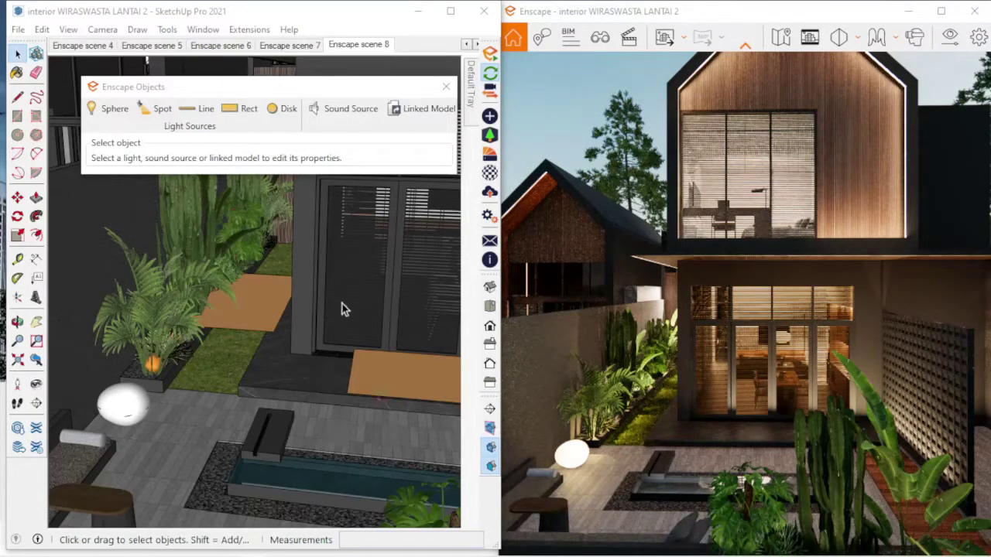
{"action": "mouse_move", "coordinate": [349, 272]}
{"action": "middle_mouse_down"}
{"action": "mouse_move", "coordinate": [150, 281]}
{"action": "mouse_move", "coordinate": [344, 275]}
{"action": "mouse_move", "coordinate": [364, 357]}
{"action": "middle_mouse_up"}
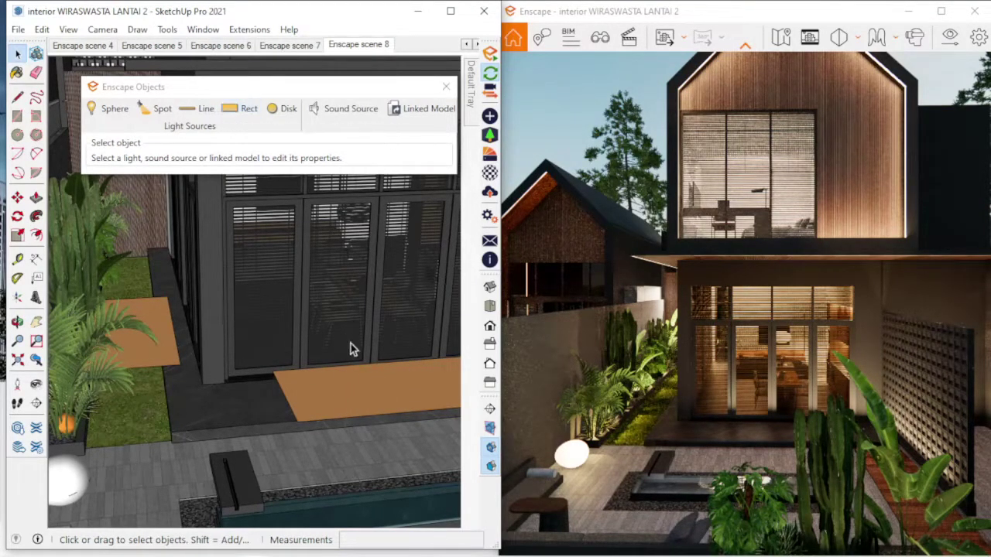
- Select the orange rectangle light before the doors and orbit around the garden
{"action": "left_click", "coordinate": [354, 398]}
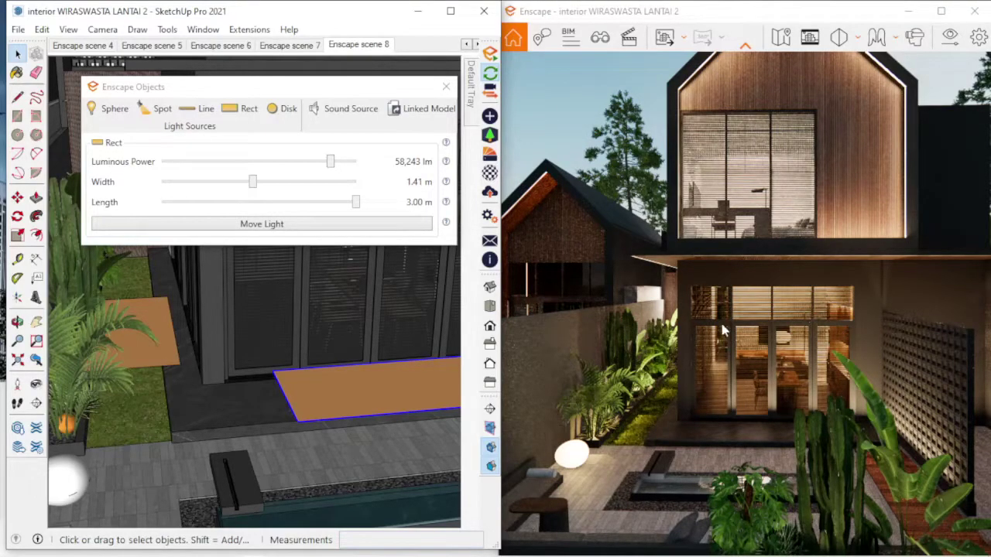
{"action": "middle_click_drag", "start_coordinate": [359, 327], "coordinate": [254, 331]}
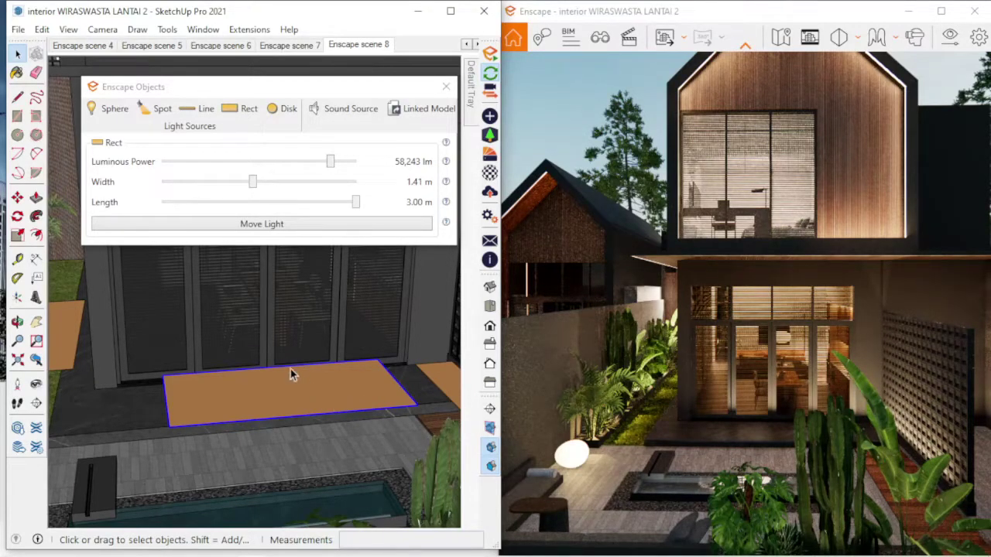
{"action": "mouse_move", "coordinate": [308, 362]}
{"action": "middle_mouse_down"}
{"action": "mouse_move", "coordinate": [211, 361]}
{"action": "mouse_move", "coordinate": [368, 388]}
{"action": "middle_mouse_up"}
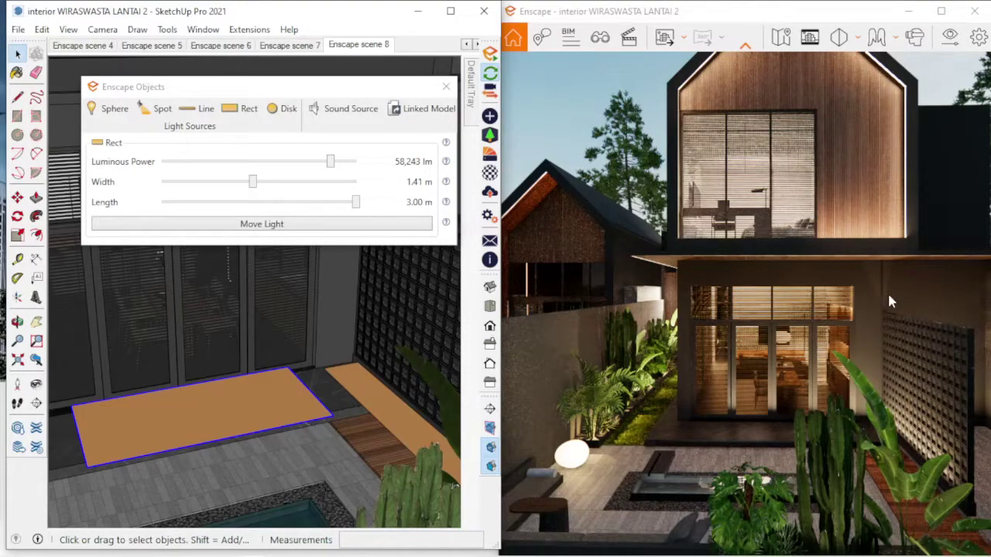
{"action": "middle_click_drag", "start_coordinate": [395, 338], "coordinate": [393, 203]}
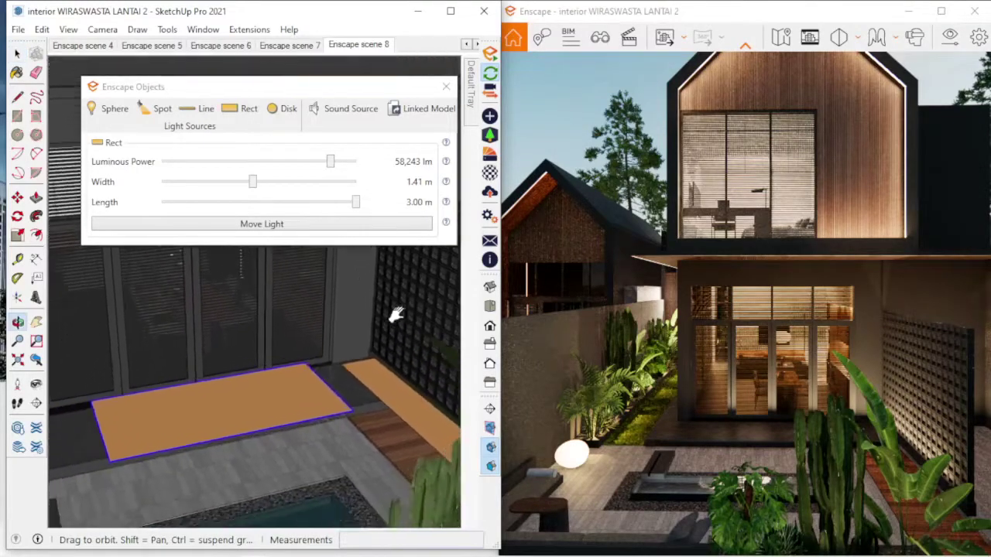
{"action": "mouse_move", "coordinate": [178, 339]}
{"action": "middle_mouse_down"}
{"action": "mouse_move", "coordinate": [401, 283]}
{"action": "mouse_move", "coordinate": [232, 349]}
{"action": "mouse_move", "coordinate": [118, 375]}
{"action": "mouse_move", "coordinate": [217, 349]}
{"action": "middle_mouse_up"}
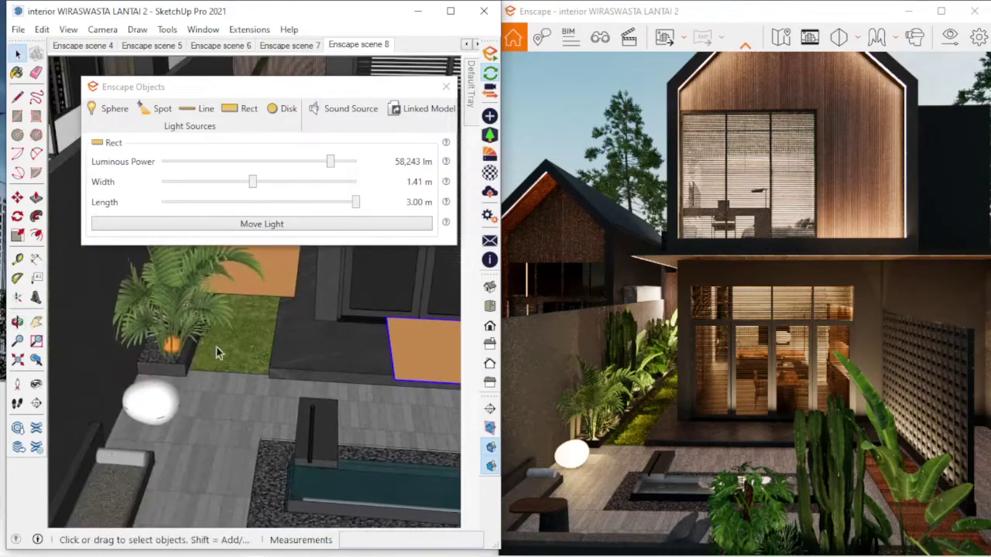
- Zoom in and select the planter's sphere light, showing 461 cd and 0.00 m radius
{"action": "scroll", "coordinate": [193, 352], "scroll_direction": "up", "scroll_amount": 3}
{"action": "scroll", "coordinate": [174, 356], "scroll_direction": "up", "scroll_amount": 3}
{"action": "scroll", "coordinate": [175, 356], "scroll_direction": "up", "scroll_amount": 2}
{"action": "scroll", "coordinate": [178, 340], "scroll_direction": "up", "scroll_amount": 2}
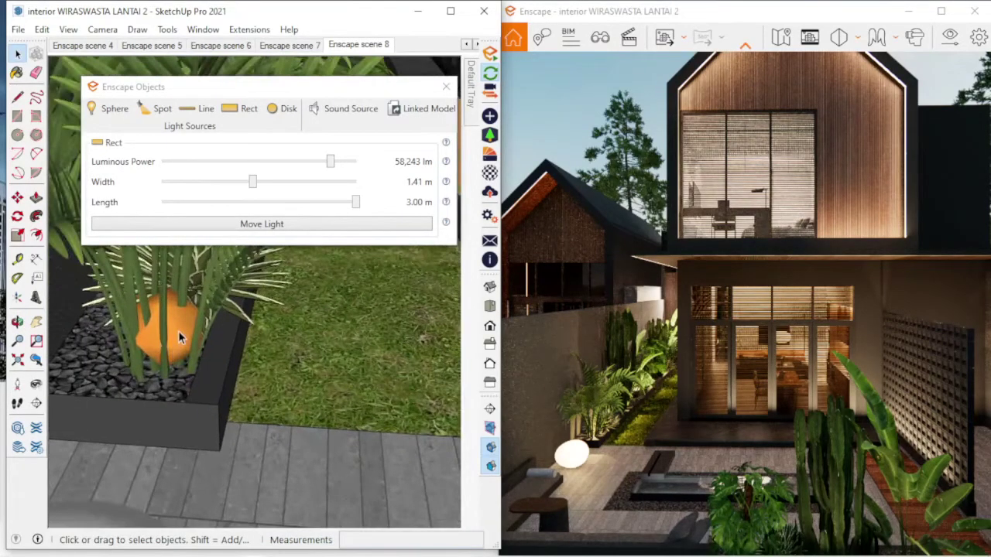
{"action": "left_click", "coordinate": [178, 330]}
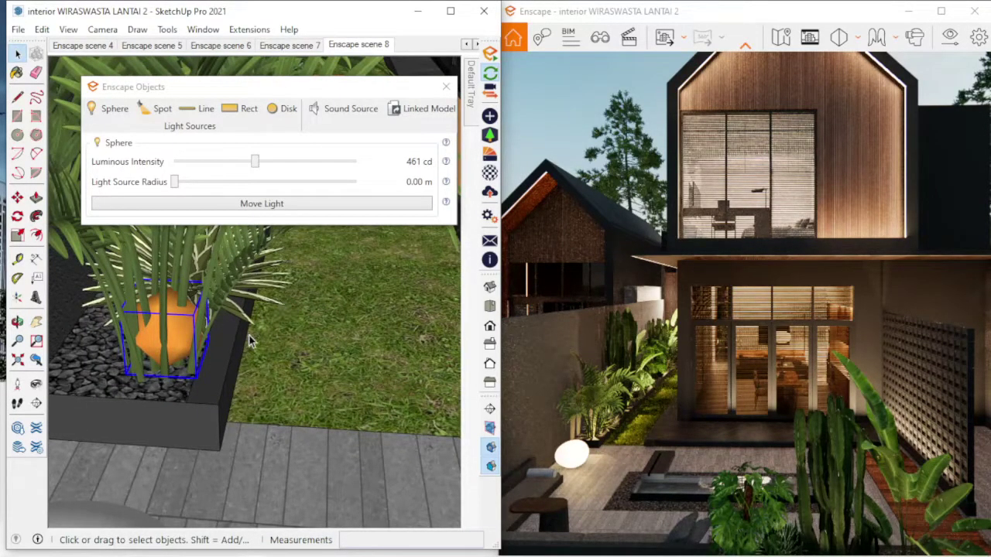
- Move the Enscape Objects panel over the render and begin placing a Sphere light on the grass
{"action": "left_click_drag", "start_coordinate": [309, 92], "coordinate": [727, 223]}
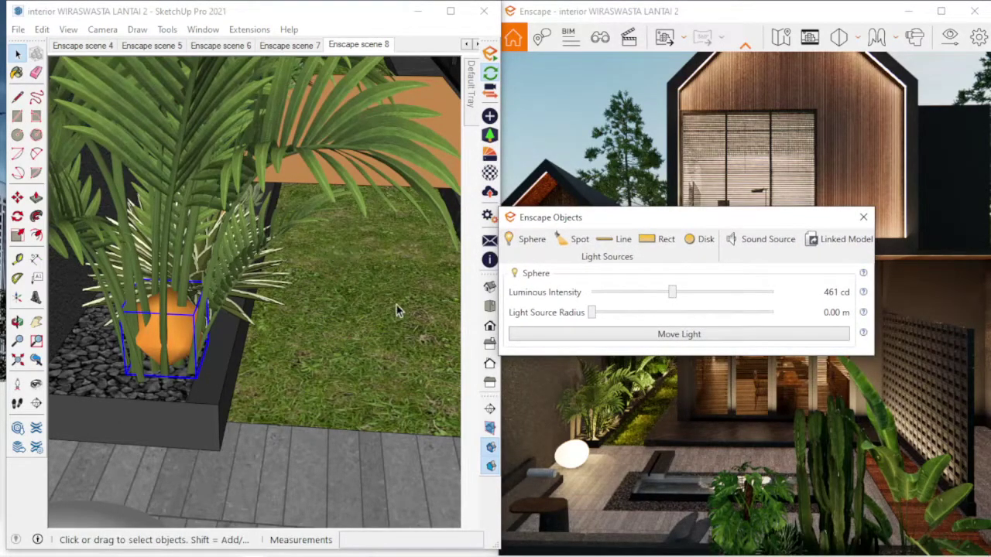
{"action": "left_click", "coordinate": [529, 244]}
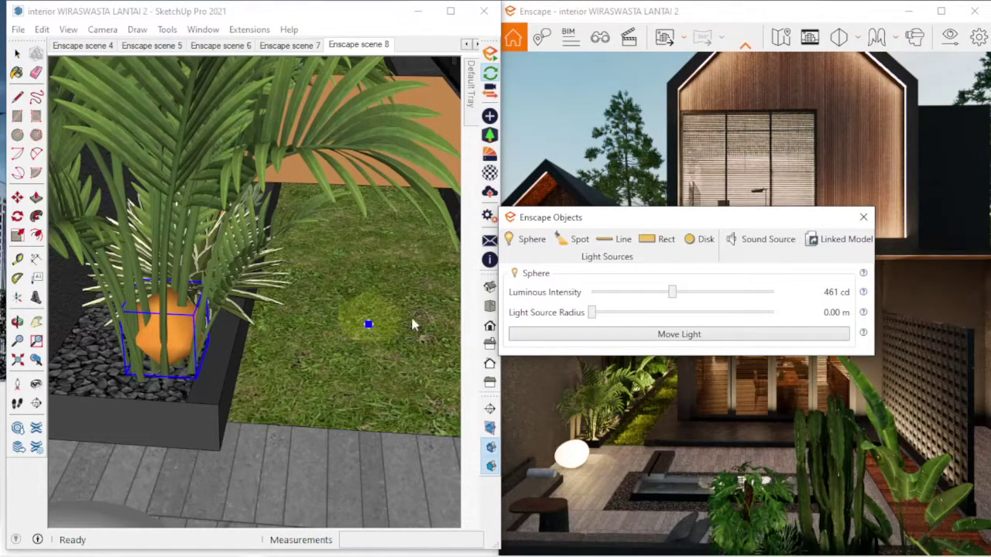
{"action": "left_click", "coordinate": [425, 285]}
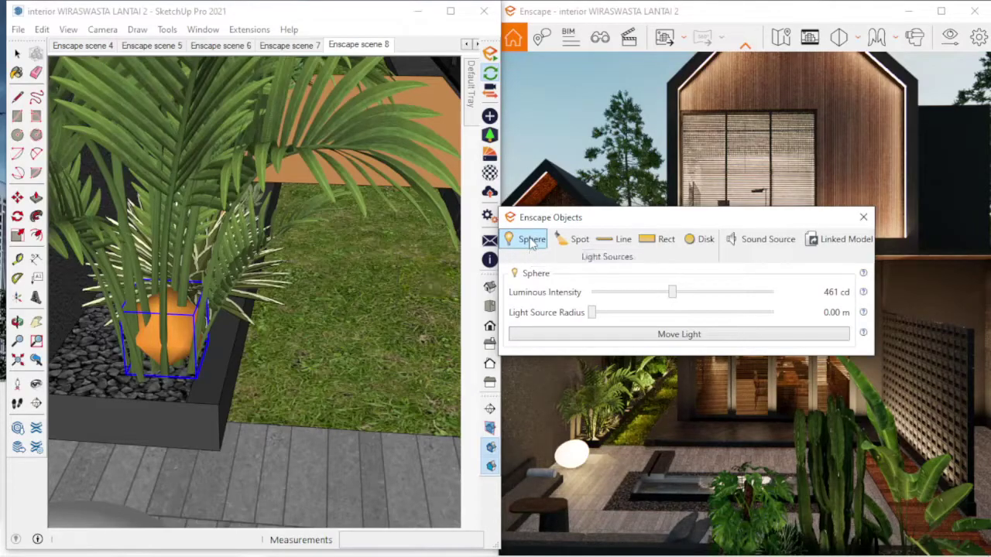
{"action": "left_click", "coordinate": [515, 238]}
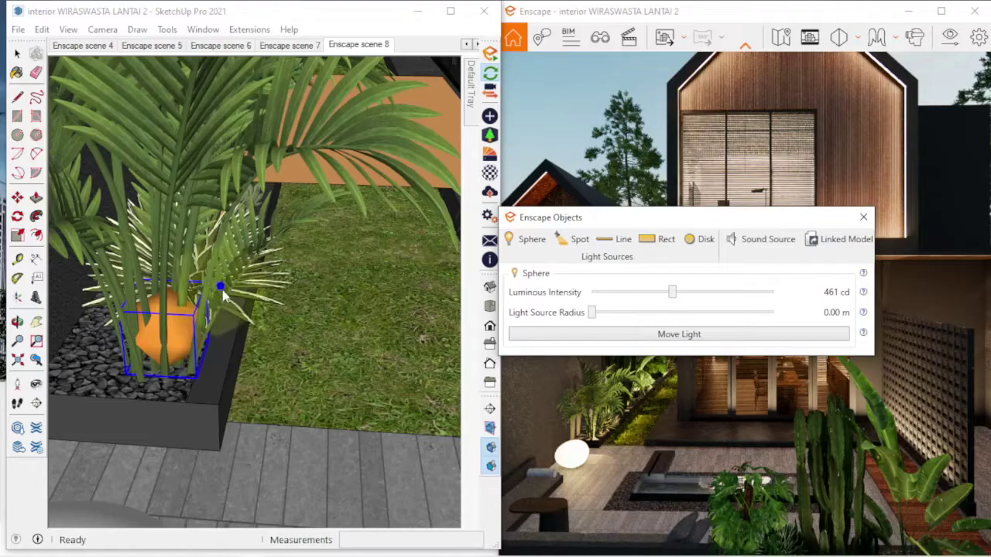
- Drop the sphere light beside the planter and set it to 40,816 cd with a 0.81 m radius
{"action": "left_click", "coordinate": [320, 370]}
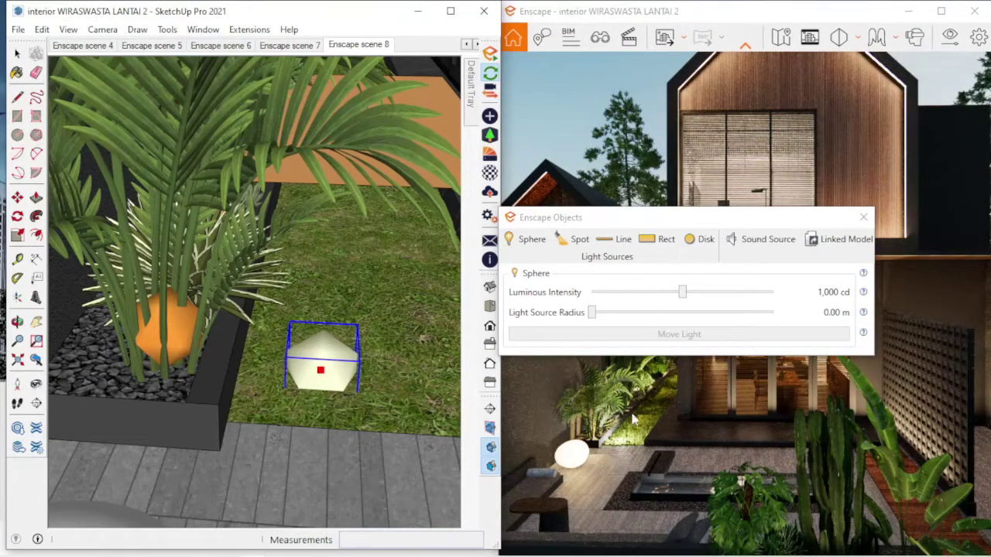
{"action": "left_click_drag", "start_coordinate": [584, 219], "coordinate": [554, 129]}
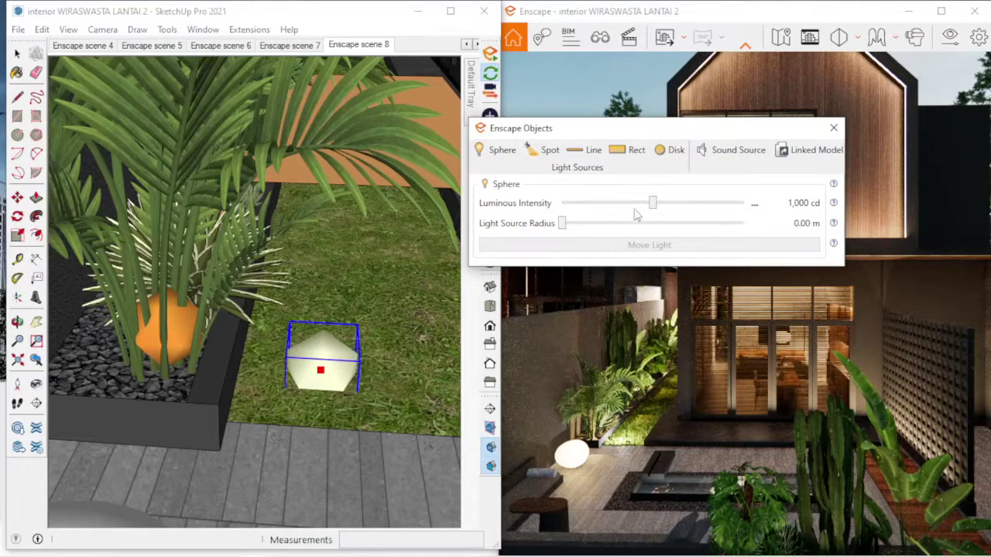
{"action": "left_click_drag", "start_coordinate": [654, 206], "coordinate": [703, 206]}
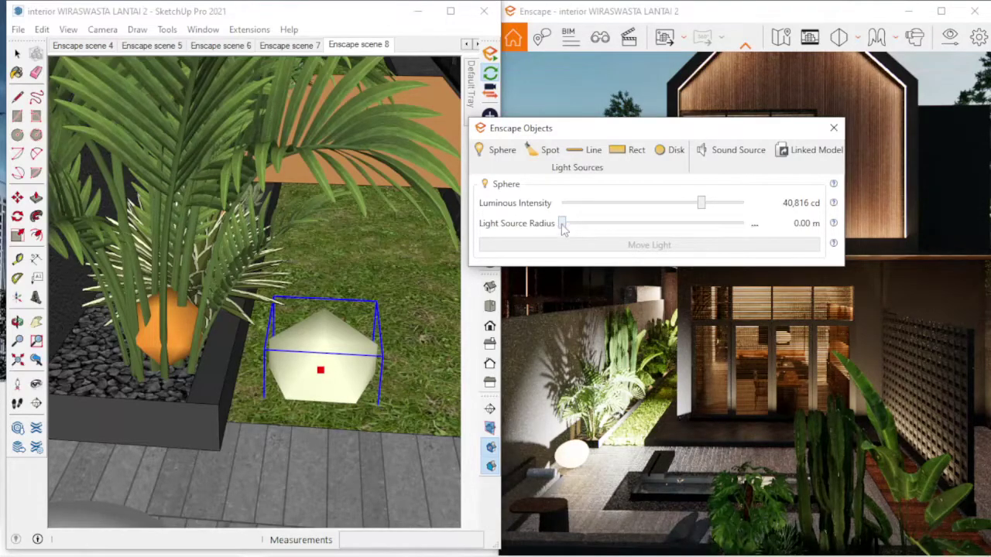
{"action": "left_click_drag", "start_coordinate": [563, 224], "coordinate": [704, 225]}
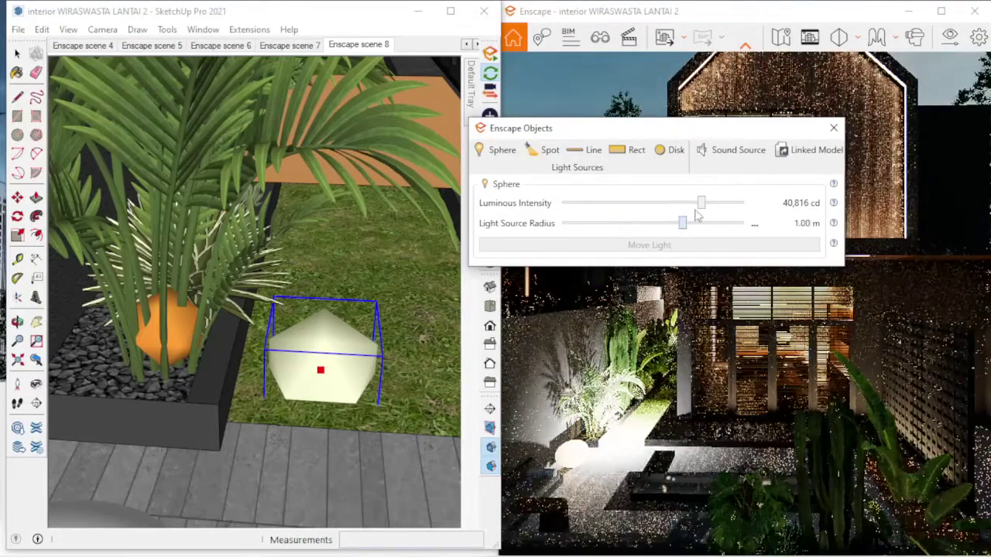
{"action": "left_click_drag", "start_coordinate": [704, 225], "coordinate": [562, 221]}
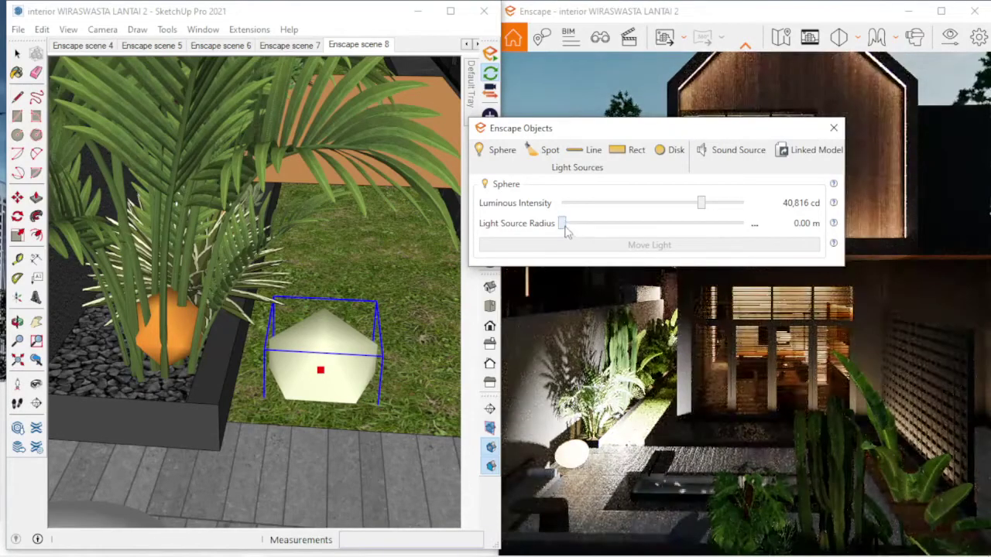
{"action": "mouse_move", "coordinate": [563, 224]}
{"action": "left_mouse_down"}
{"action": "mouse_move", "coordinate": [685, 224]}
{"action": "mouse_move", "coordinate": [659, 225]}
{"action": "left_mouse_up"}
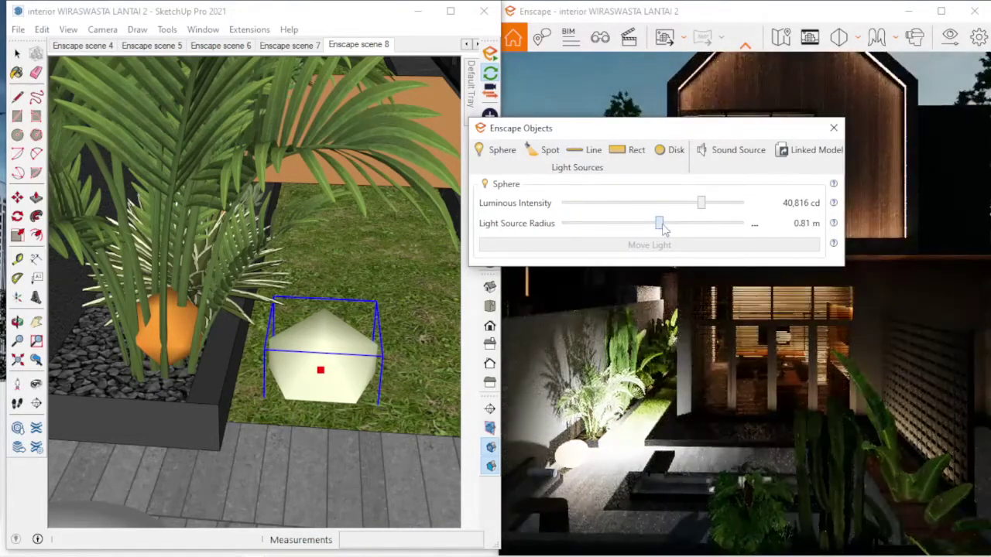
- Lift the sphere light about 1341 mm up along the blue axis into the palm fronds
{"action": "left_click", "coordinate": [17, 197]}
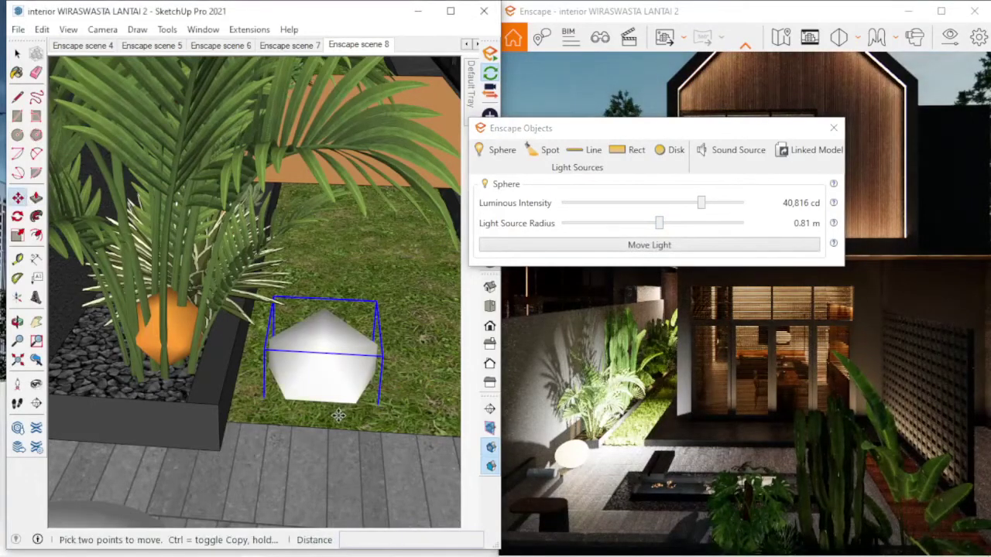
{"action": "left_click", "coordinate": [331, 395]}
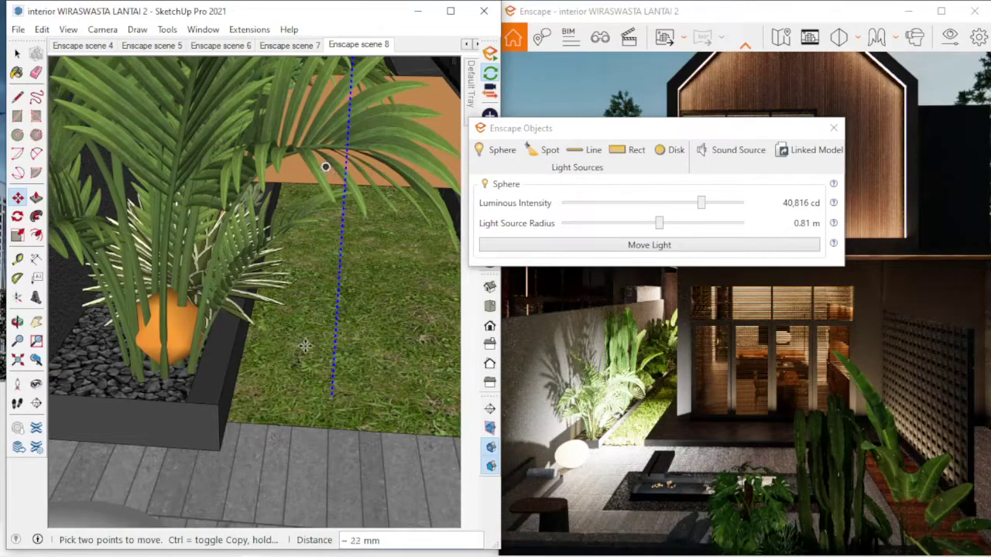
{"action": "scroll", "coordinate": [310, 345], "scroll_direction": "down", "scroll_amount": 5}
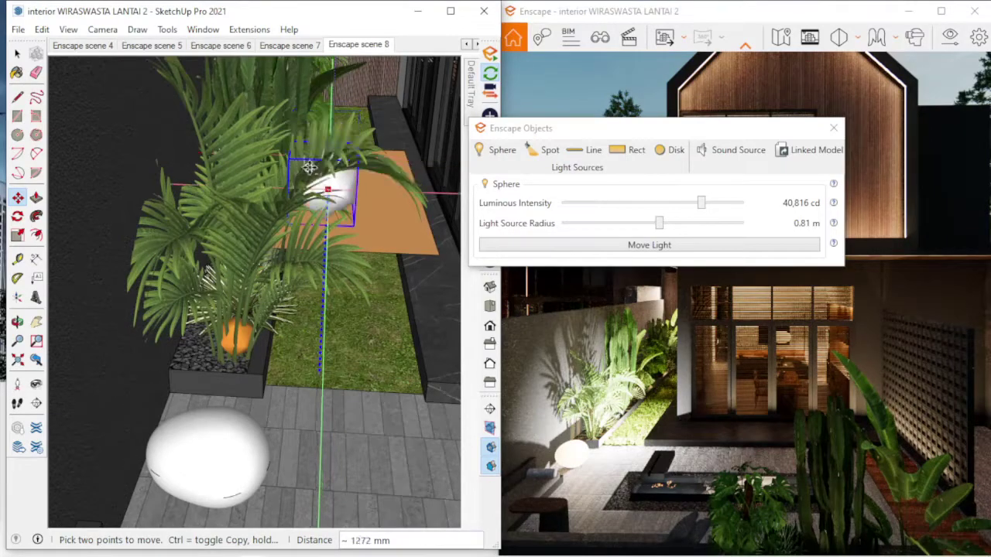
{"action": "left_click", "coordinate": [329, 174]}
{"action": "key", "text": "q"}
{"action": "key", "text": "m"}
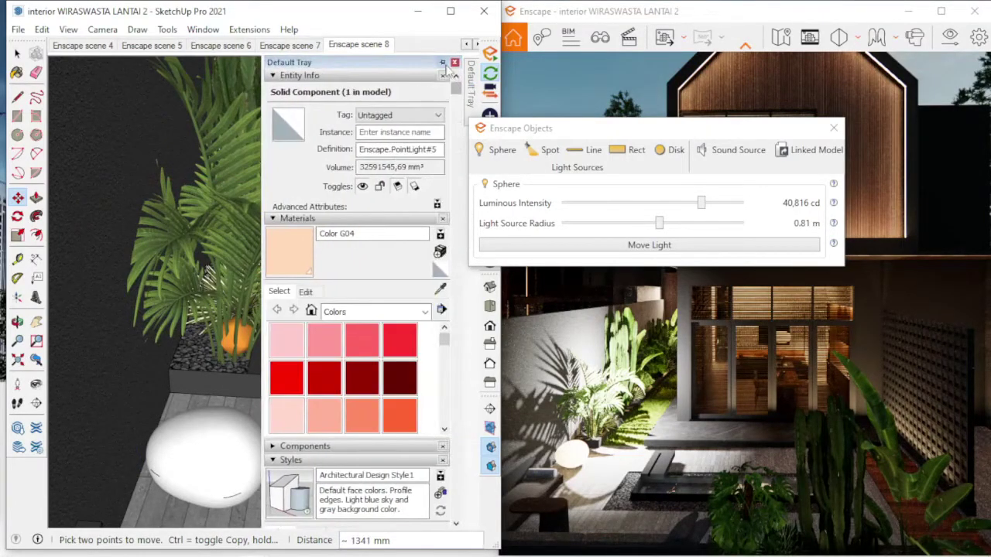
- Pin the Default Tray, paint the sphere light with Color G04, then delete it
{"action": "left_click", "coordinate": [454, 61]}
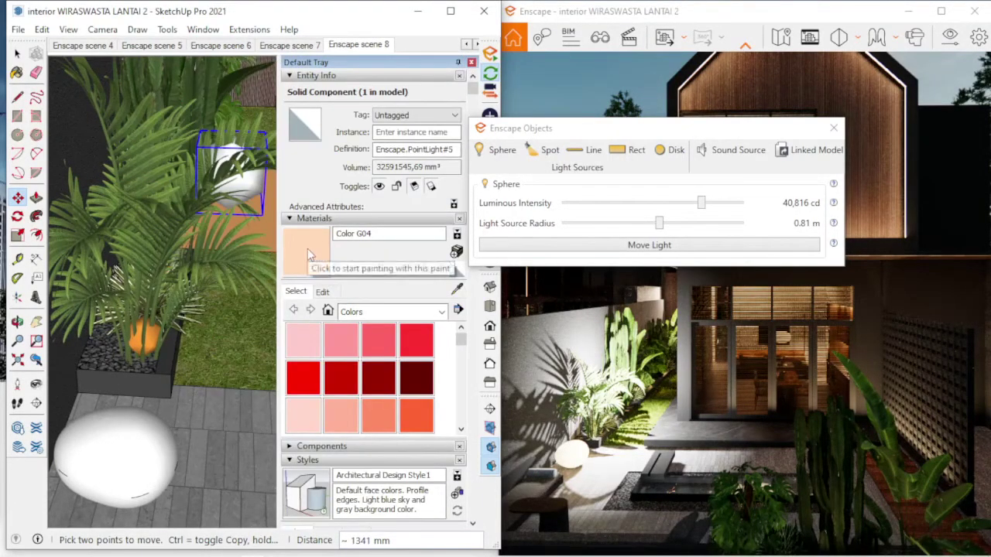
{"action": "left_click", "coordinate": [308, 248]}
{"action": "left_click", "coordinate": [171, 202]}
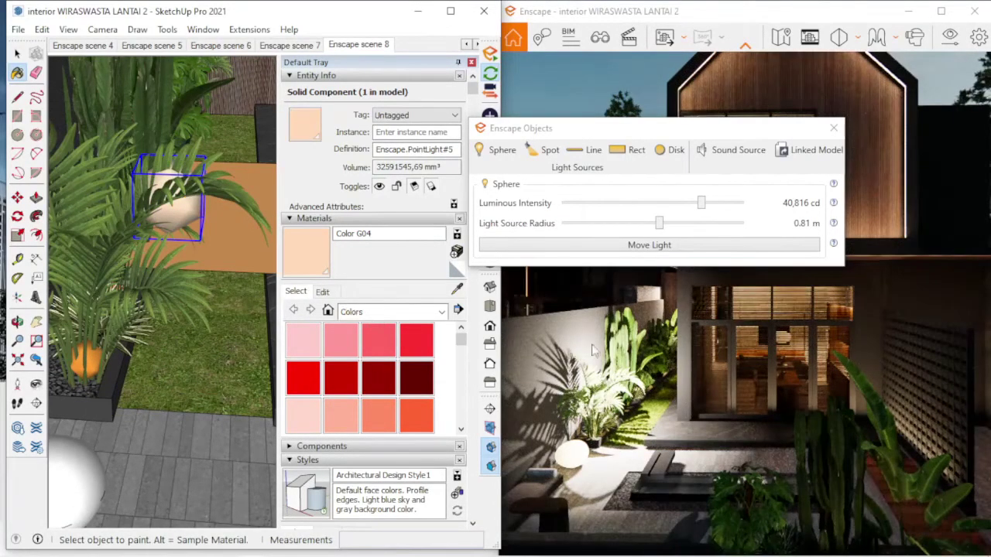
{"action": "left_click", "coordinate": [16, 56]}
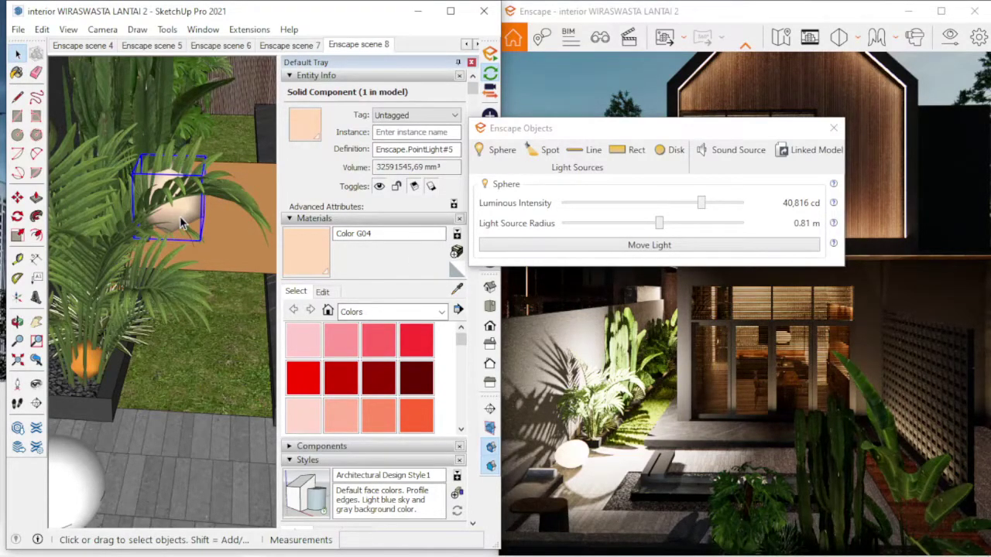
{"action": "key", "text": "Delete"}
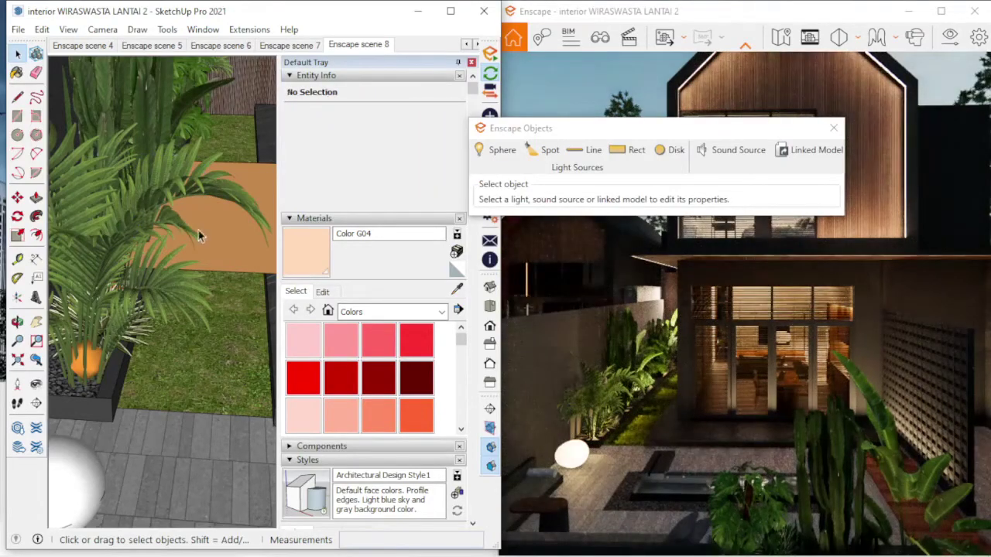
- Unpin the side tray and orbit and zoom to a close-up of the ground-floor glass doors corner
{"action": "left_click", "coordinate": [457, 62]}
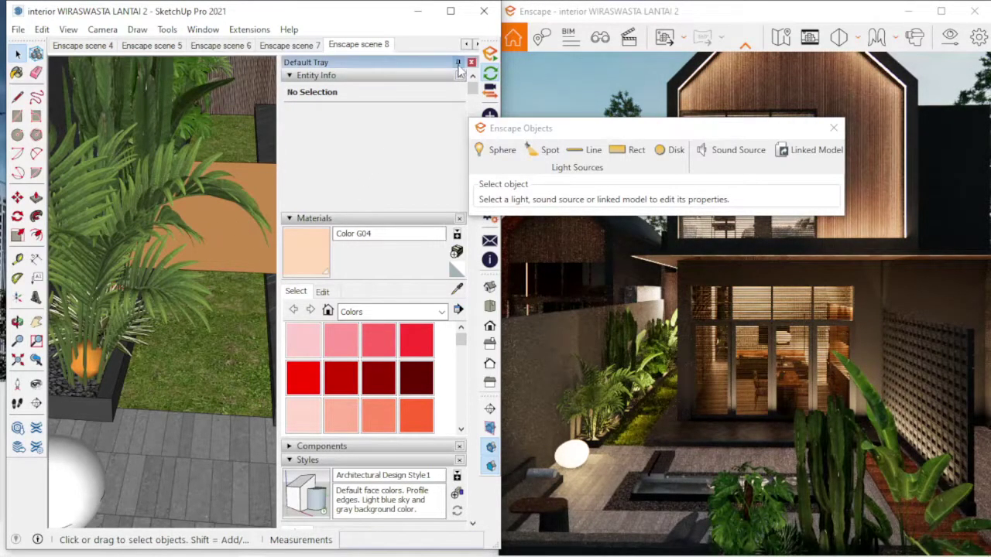
{"action": "mouse_move", "coordinate": [290, 267]}
{"action": "middle_mouse_down"}
{"action": "mouse_move", "coordinate": [365, 261]}
{"action": "mouse_move", "coordinate": [202, 263]}
{"action": "middle_mouse_up"}
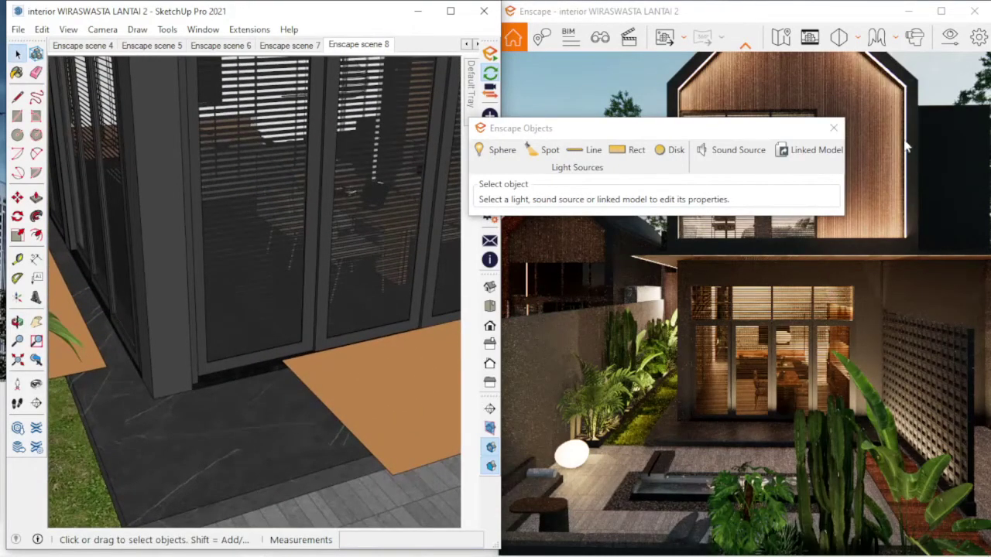
{"action": "mouse_move", "coordinate": [408, 231]}
{"action": "middle_mouse_down"}
{"action": "mouse_move", "coordinate": [210, 269]}
{"action": "mouse_move", "coordinate": [249, 236]}
{"action": "middle_mouse_up"}
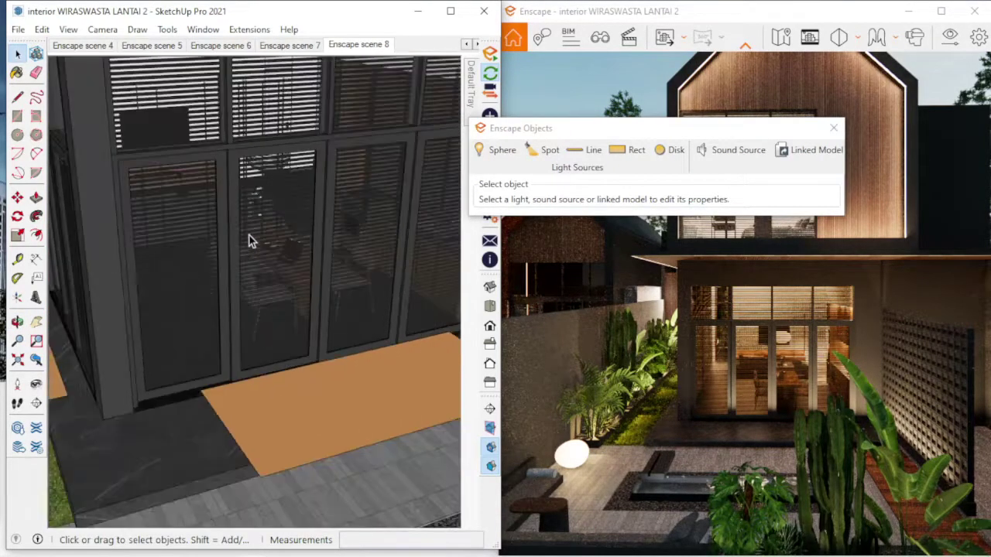
{"action": "scroll", "coordinate": [249, 237], "scroll_direction": "down", "scroll_amount": 2}
{"action": "scroll", "coordinate": [180, 275], "scroll_direction": "down", "scroll_amount": 2}
{"action": "scroll", "coordinate": [180, 276], "scroll_direction": "down", "scroll_amount": 2}
{"action": "scroll", "coordinate": [341, 294], "scroll_direction": "down", "scroll_amount": 2}
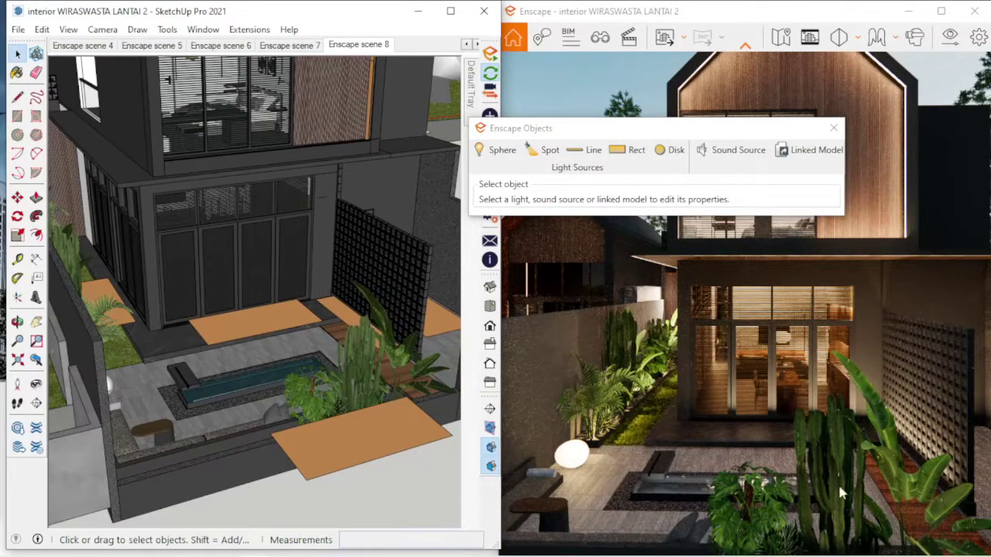
{"action": "mouse_move", "coordinate": [350, 189]}
{"action": "middle_mouse_down"}
{"action": "mouse_move", "coordinate": [313, 132]}
{"action": "mouse_move", "coordinate": [275, 160]}
{"action": "middle_mouse_up"}
{"action": "scroll", "coordinate": [274, 160], "scroll_direction": "down", "scroll_amount": 2}
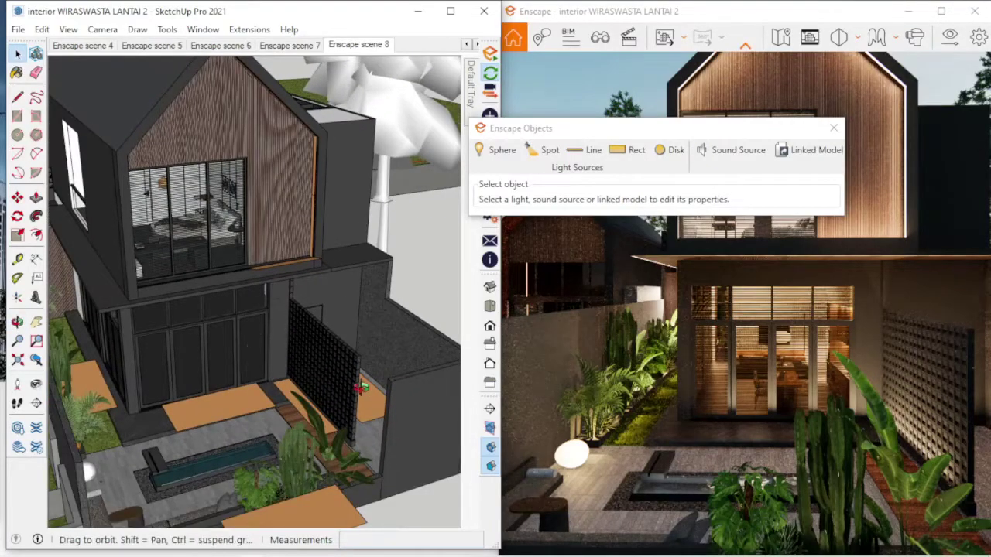
{"action": "middle_click_drag", "start_coordinate": [249, 379], "coordinate": [308, 399]}
{"action": "scroll", "coordinate": [308, 399], "scroll_direction": "up", "scroll_amount": 2}
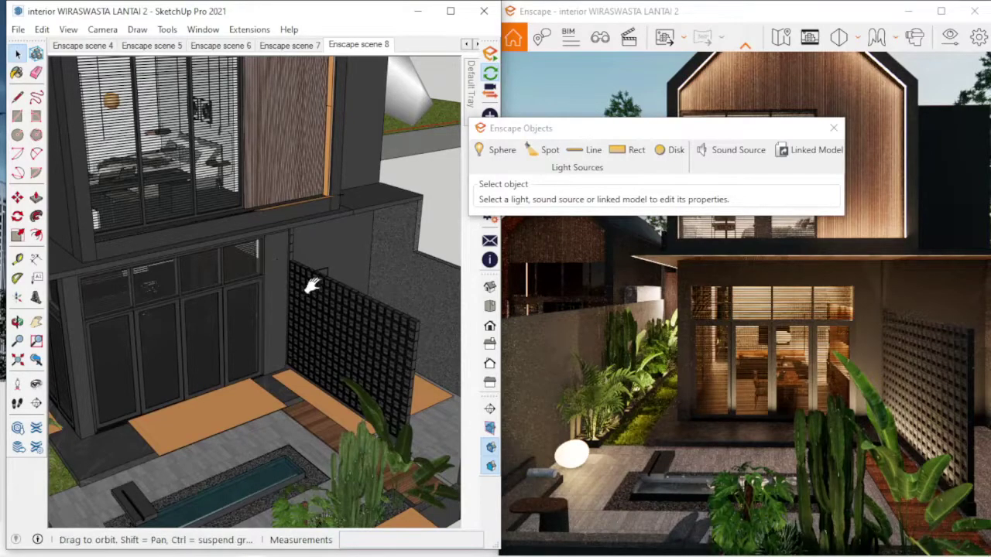
{"action": "middle_click_drag", "start_coordinate": [334, 294], "coordinate": [320, 272]}
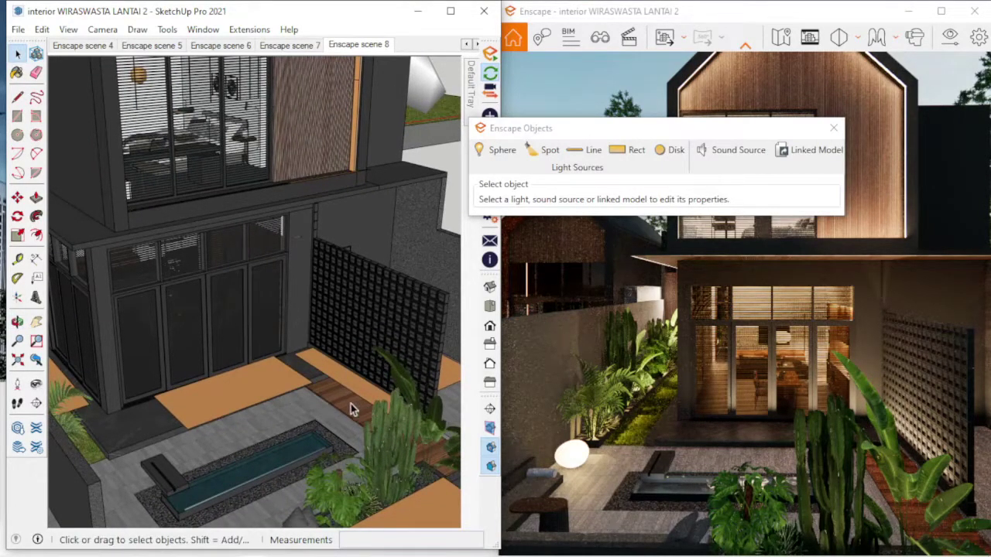
{"action": "mouse_move", "coordinate": [257, 355]}
{"action": "middle_mouse_down"}
{"action": "mouse_move", "coordinate": [290, 307]}
{"action": "mouse_move", "coordinate": [105, 311]}
{"action": "mouse_move", "coordinate": [200, 298]}
{"action": "mouse_move", "coordinate": [180, 273]}
{"action": "middle_mouse_up"}
{"action": "scroll", "coordinate": [289, 310], "scroll_direction": "up", "scroll_amount": 3}
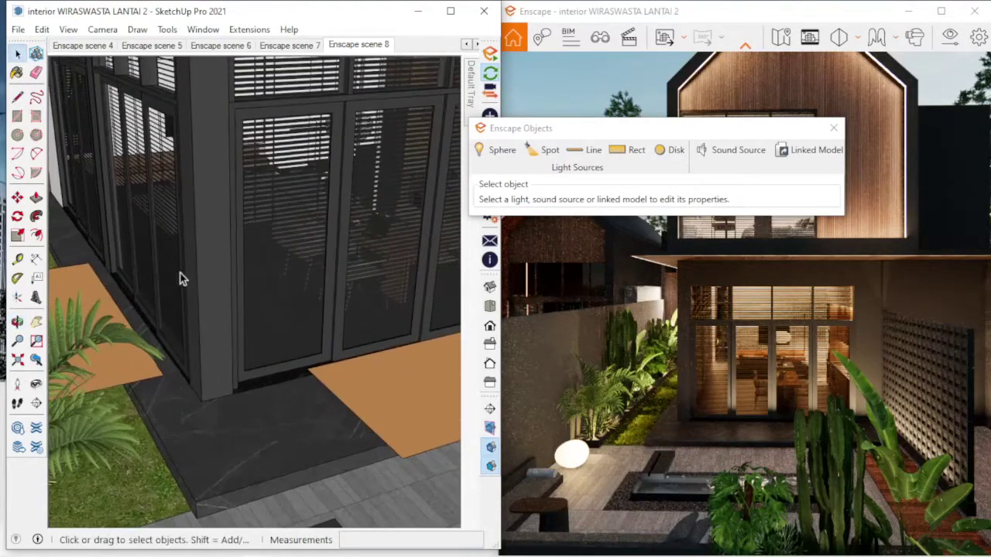
- Start a Rect light with its base on the floor, aiming at the column edge
{"action": "left_click", "coordinate": [630, 155]}
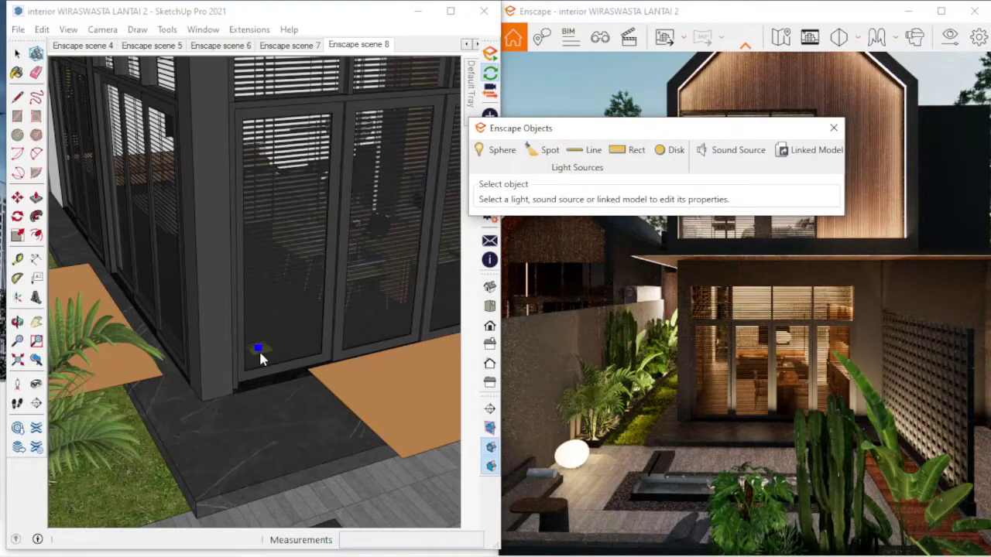
{"action": "left_click", "coordinate": [201, 402]}
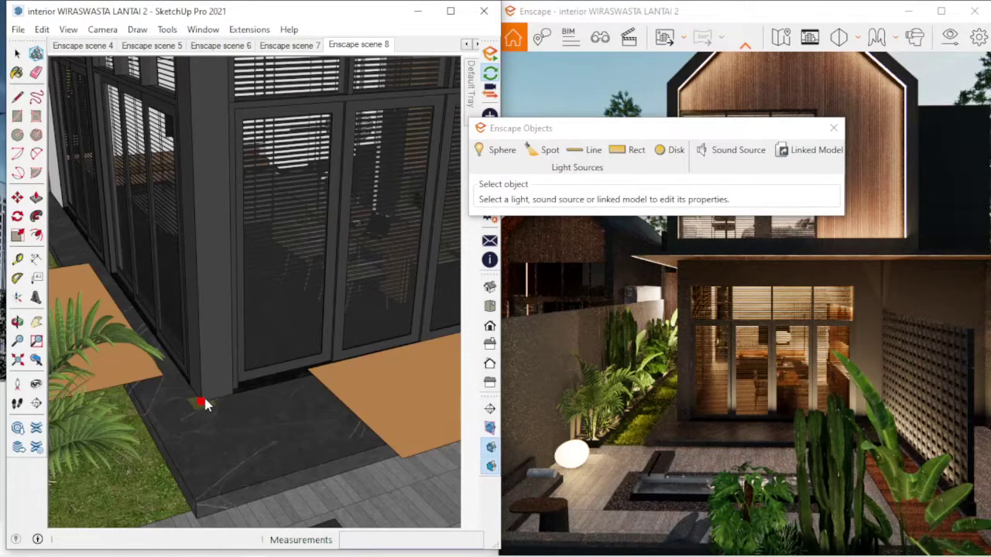
{"action": "left_click", "coordinate": [193, 144]}
{"action": "scroll", "coordinate": [193, 385], "scroll_direction": "up", "scroll_amount": 5}
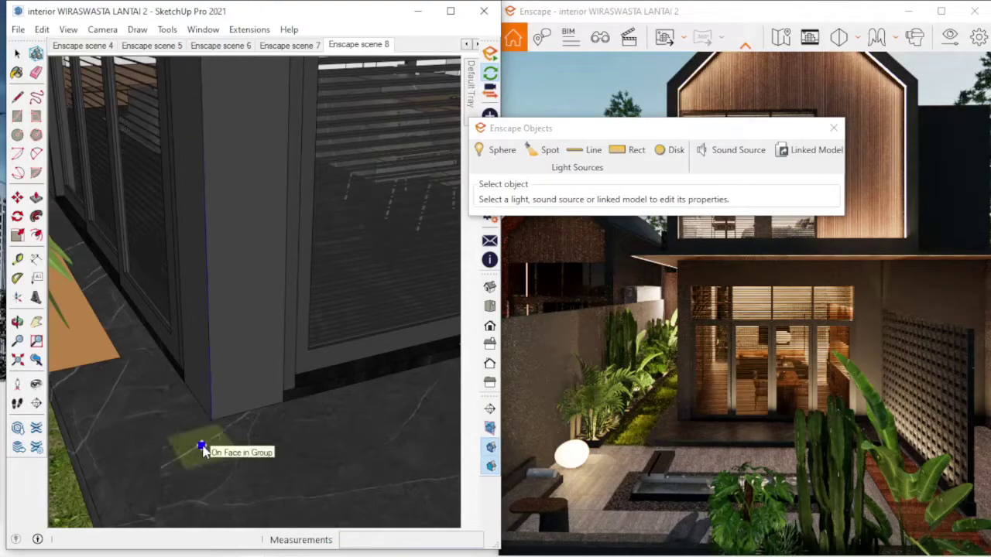
{"action": "scroll", "coordinate": [203, 451], "scroll_direction": "down", "scroll_amount": 2}
{"action": "scroll", "coordinate": [203, 450], "scroll_direction": "down", "scroll_amount": 2}
{"action": "scroll", "coordinate": [203, 450], "scroll_direction": "down", "scroll_amount": 2}
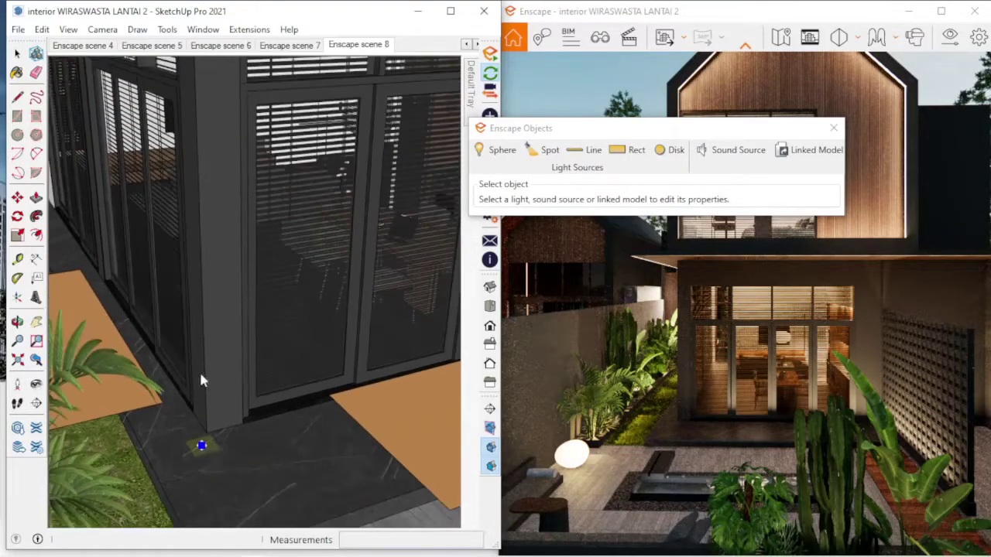
{"action": "left_click", "coordinate": [195, 101]}
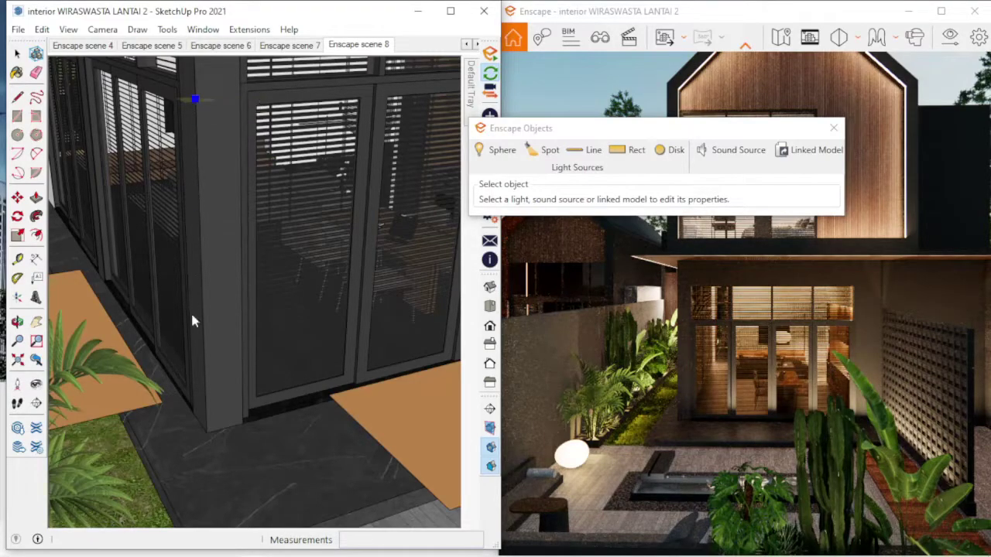
{"action": "left_click", "coordinate": [207, 420]}
- Re-place the rect light on the floor near the building corner, aimed up the column
{"action": "scroll", "coordinate": [190, 331], "scroll_direction": "down", "scroll_amount": 2}
{"action": "scroll", "coordinate": [193, 331], "scroll_direction": "down", "scroll_amount": 2}
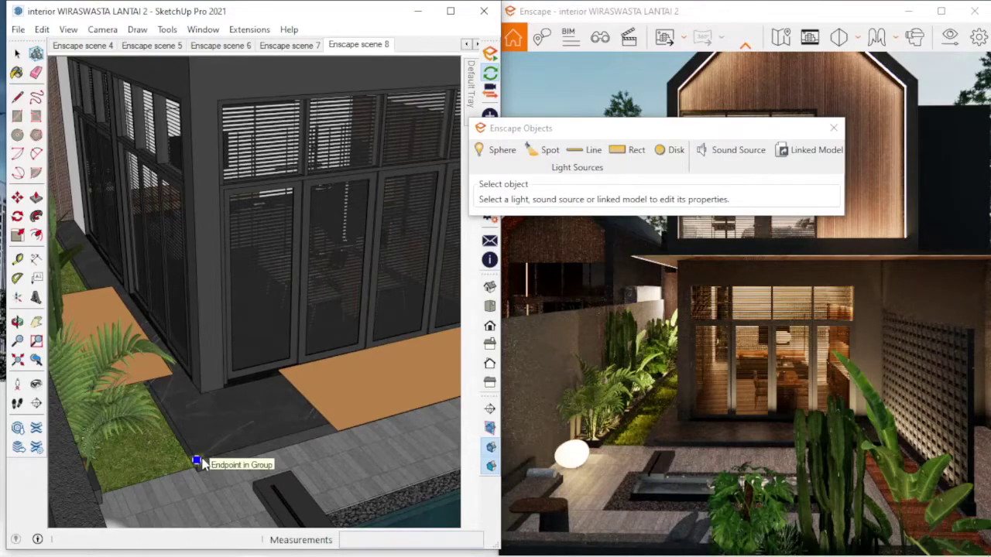
{"action": "left_click", "coordinate": [273, 439]}
{"action": "scroll", "coordinate": [174, 161], "scroll_direction": "up", "scroll_amount": 2}
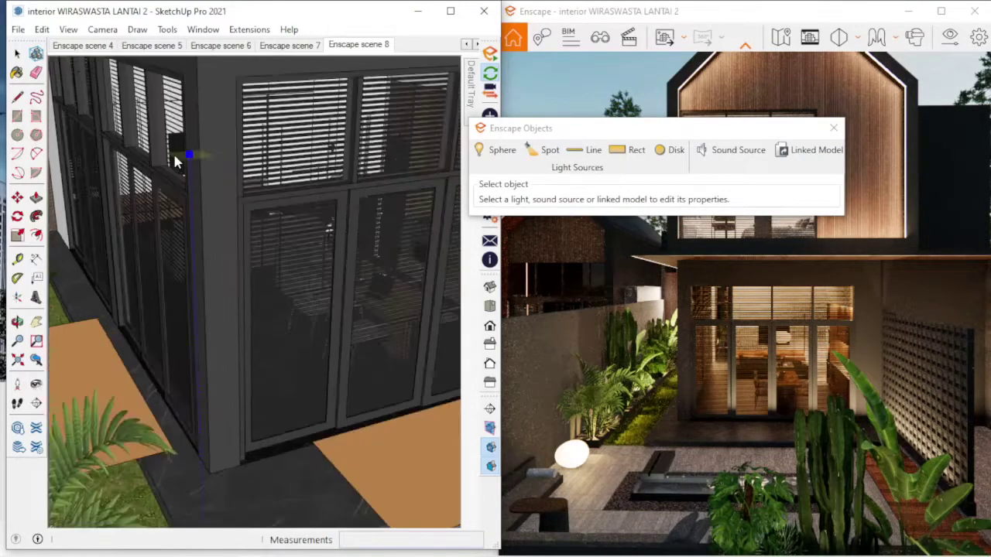
{"action": "left_click", "coordinate": [189, 155]}
{"action": "left_click", "coordinate": [209, 480]}
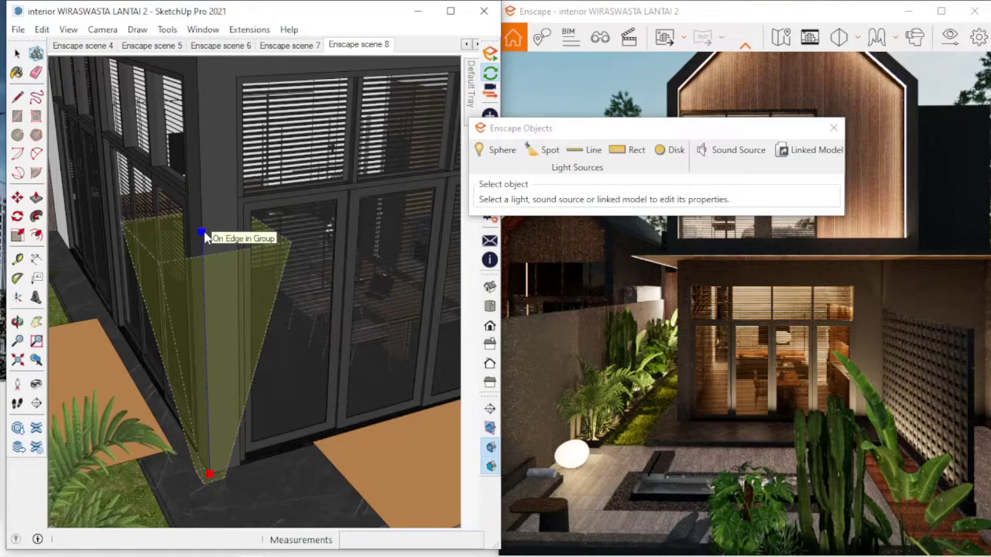
{"action": "left_click", "coordinate": [205, 235]}
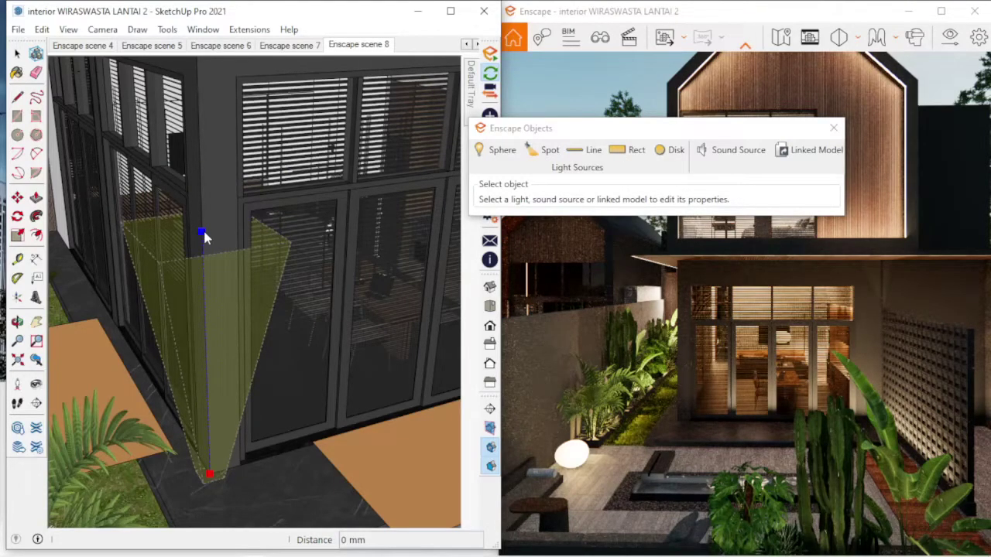
{"action": "left_click", "coordinate": [203, 235]}
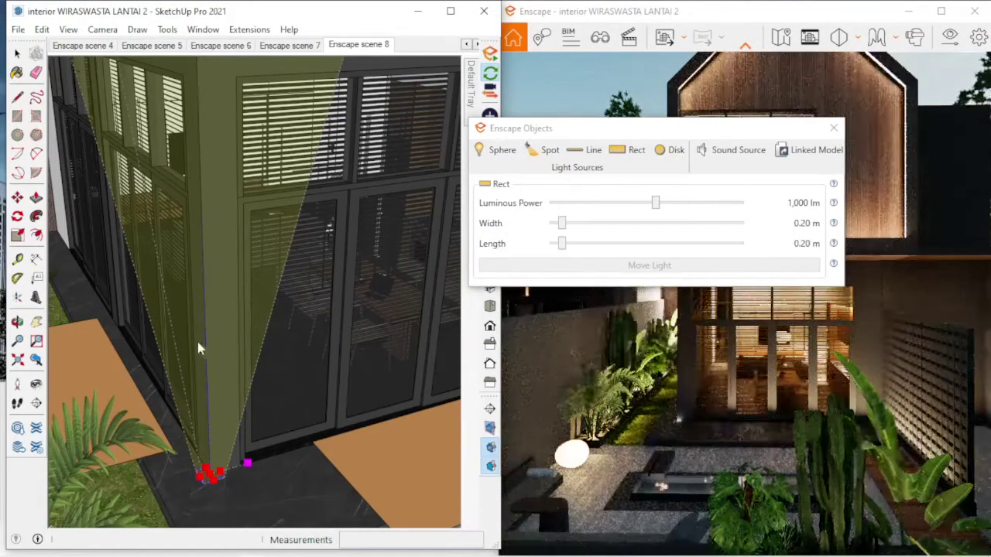
- Set the corner rect light to 31,507 lm with 0.84 m width and 1.10 m length
{"action": "key", "text": "space"}
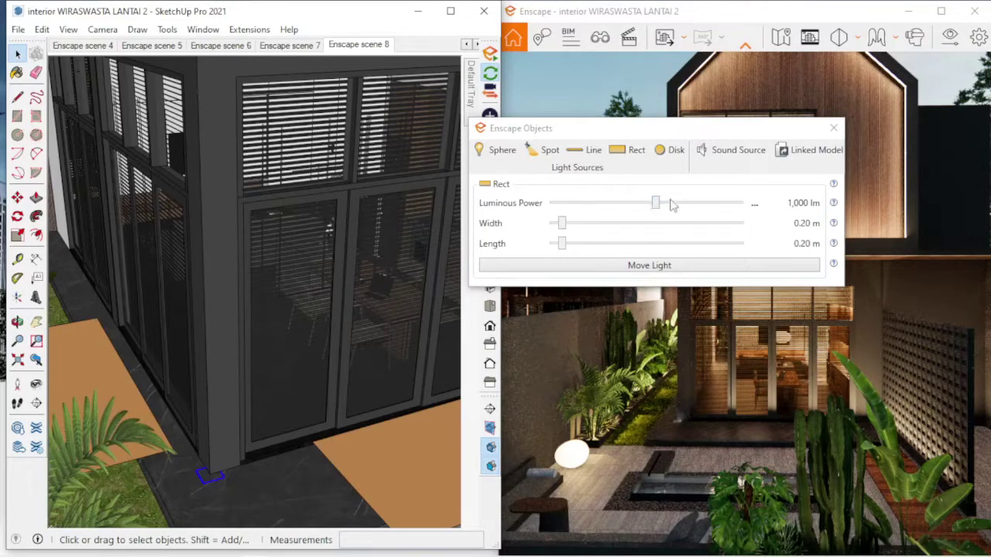
{"action": "mouse_move", "coordinate": [659, 205]}
{"action": "left_mouse_down"}
{"action": "mouse_move", "coordinate": [744, 204]}
{"action": "mouse_move", "coordinate": [676, 218]}
{"action": "mouse_move", "coordinate": [735, 218]}
{"action": "mouse_move", "coordinate": [682, 219]}
{"action": "mouse_move", "coordinate": [709, 219]}
{"action": "left_mouse_up"}
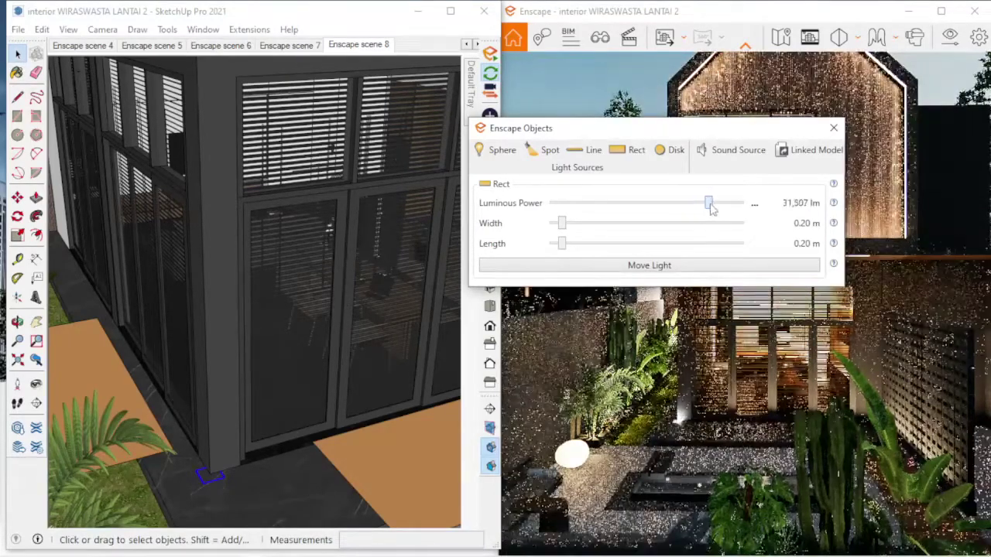
{"action": "mouse_move", "coordinate": [563, 224]}
{"action": "left_mouse_down"}
{"action": "mouse_move", "coordinate": [626, 224]}
{"action": "mouse_move", "coordinate": [605, 225]}
{"action": "mouse_move", "coordinate": [597, 243]}
{"action": "mouse_move", "coordinate": [622, 243]}
{"action": "left_mouse_up"}
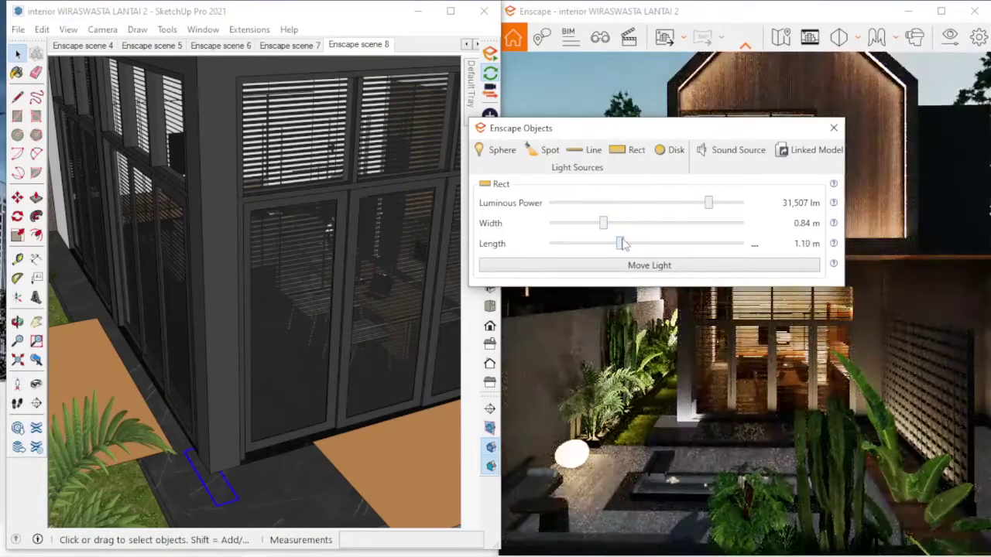
- Move the rectangular light from the floor onto the window sill
{"action": "left_click", "coordinate": [17, 197]}
{"action": "left_click", "coordinate": [218, 474]}
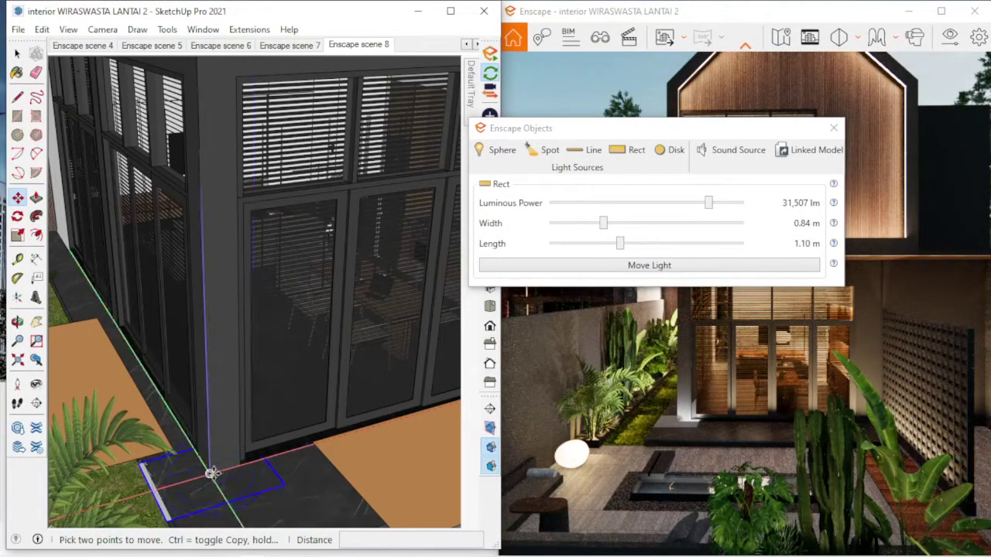
{"action": "left_click", "coordinate": [220, 348]}
{"action": "mouse_move", "coordinate": [380, 331]}
{"action": "middle_mouse_down"}
{"action": "mouse_move", "coordinate": [341, 332]}
{"action": "mouse_move", "coordinate": [189, 267]}
{"action": "mouse_move", "coordinate": [250, 327]}
{"action": "middle_mouse_up"}
{"action": "left_click", "coordinate": [250, 328]}
{"action": "scroll", "coordinate": [177, 416], "scroll_direction": "down", "scroll_amount": 2}
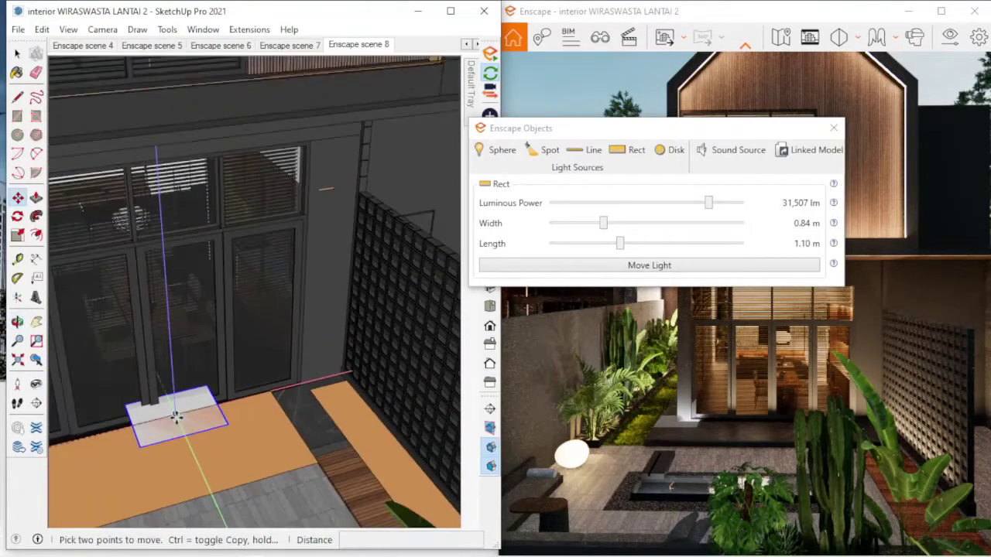
{"action": "scroll", "coordinate": [176, 417], "scroll_direction": "down", "scroll_amount": 2}
{"action": "scroll", "coordinate": [177, 417], "scroll_direction": "down", "scroll_amount": 3}
{"action": "middle_click_drag", "start_coordinate": [176, 414], "coordinate": [301, 239]}
{"action": "scroll", "coordinate": [301, 239], "scroll_direction": "up", "scroll_amount": 2}
{"action": "scroll", "coordinate": [301, 239], "scroll_direction": "up", "scroll_amount": 3}
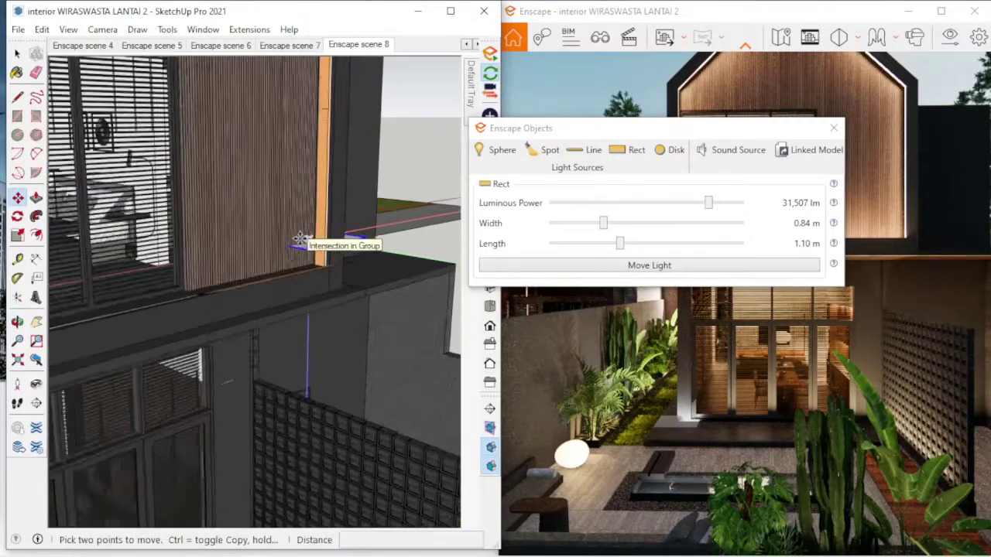
{"action": "scroll", "coordinate": [309, 242], "scroll_direction": "up", "scroll_amount": 2}
{"action": "scroll", "coordinate": [232, 287], "scroll_direction": "up", "scroll_amount": 2}
{"action": "middle_click_drag", "start_coordinate": [233, 286], "coordinate": [199, 370]}
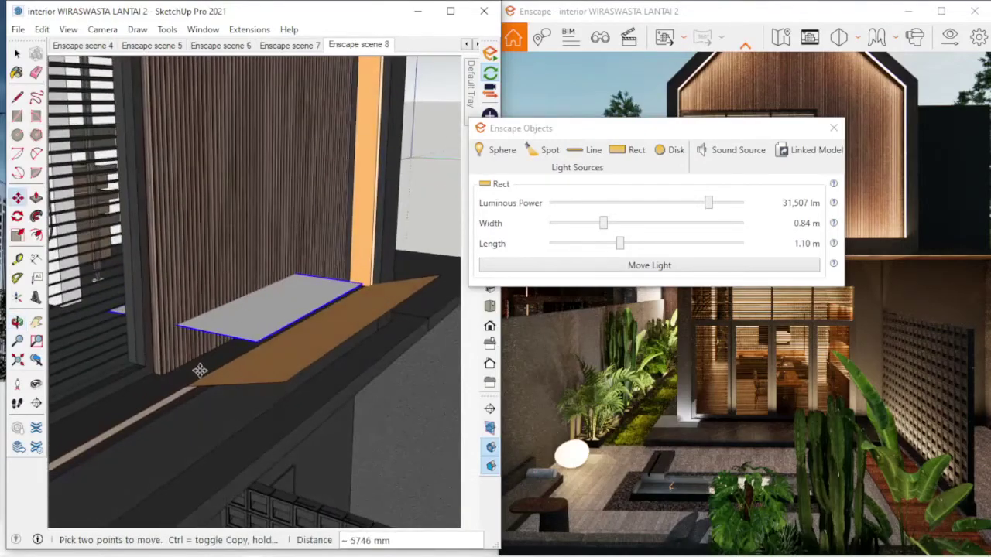
{"action": "left_click", "coordinate": [199, 369]}
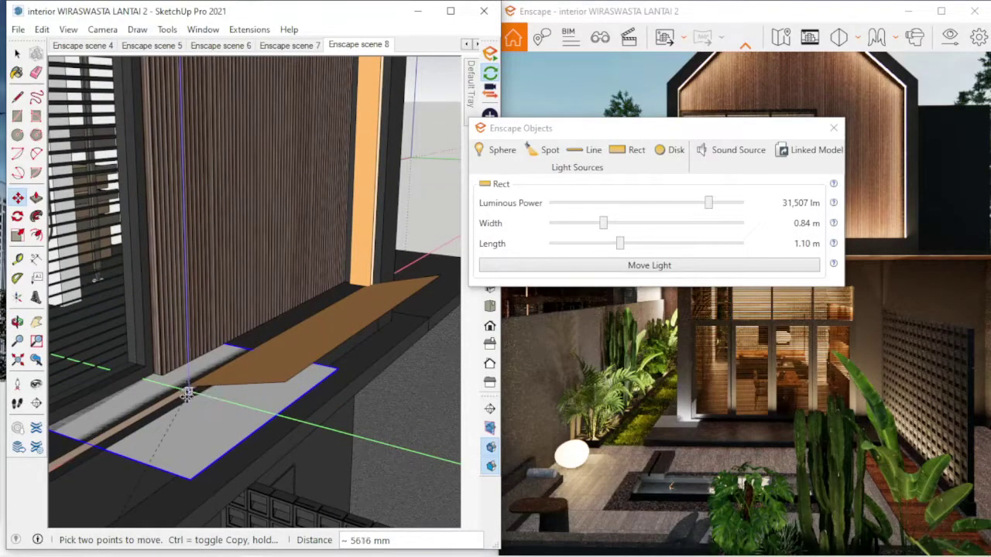
{"action": "left_click", "coordinate": [206, 400]}
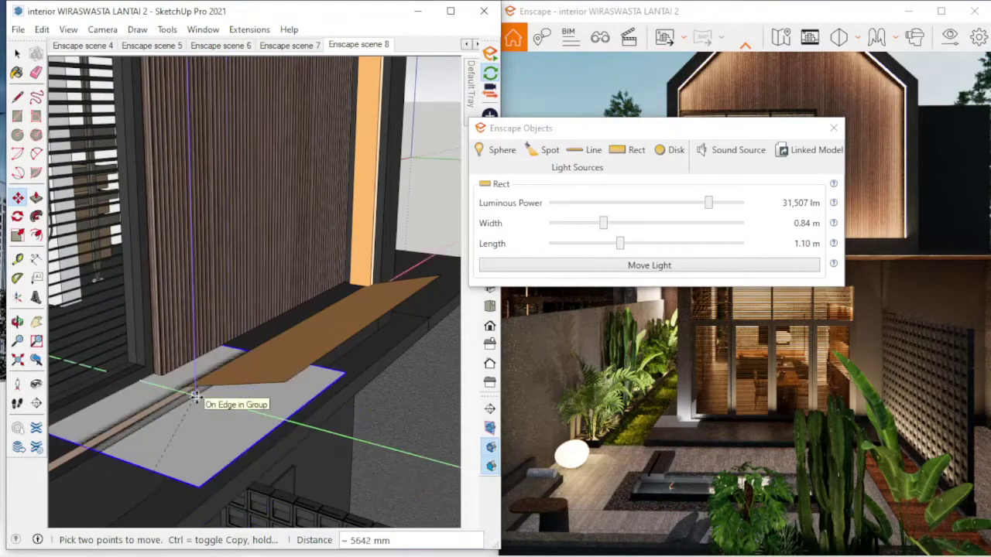
- Rotate the light to line up with the sill, then delete it from the model
{"action": "left_click", "coordinate": [17, 217]}
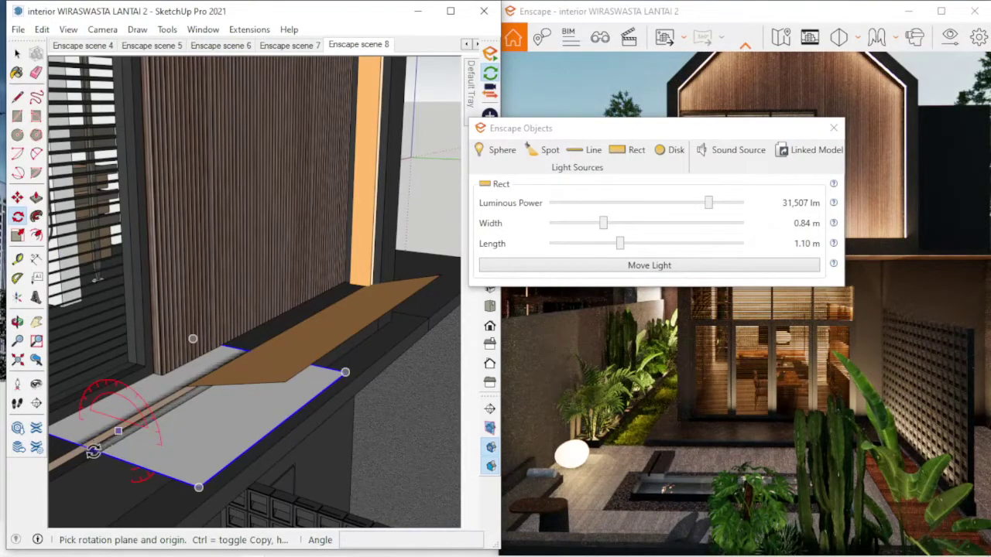
{"action": "left_click", "coordinate": [96, 454]}
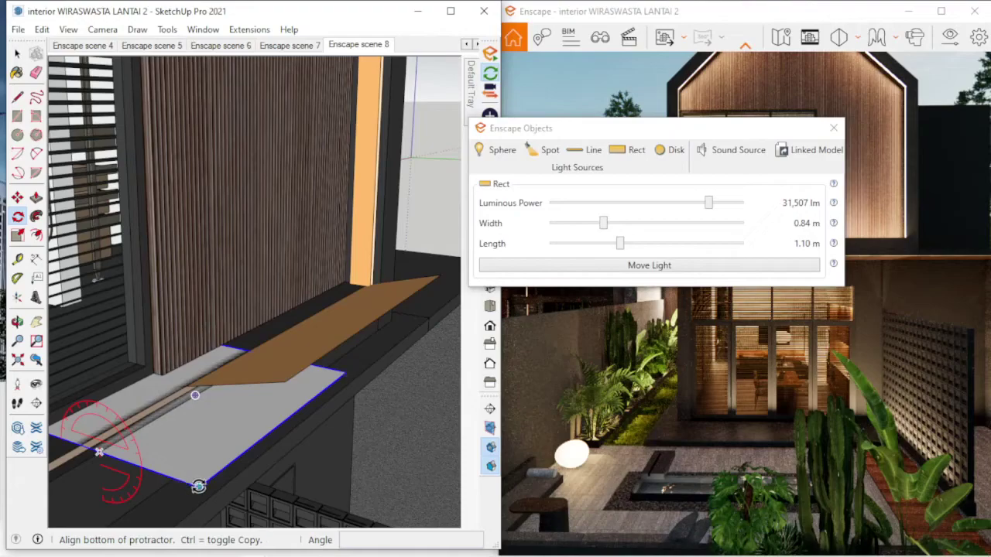
{"action": "left_click", "coordinate": [198, 487]}
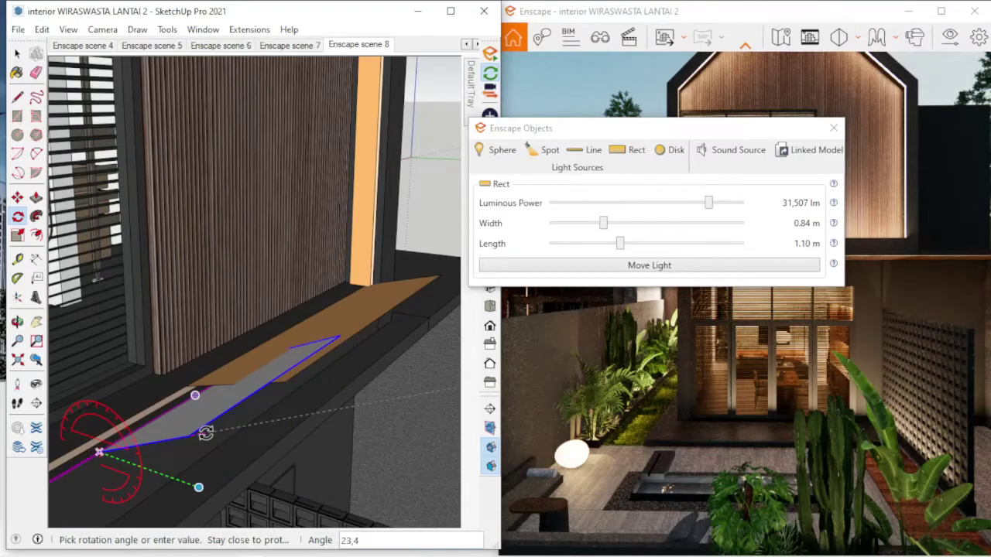
{"action": "left_click", "coordinate": [284, 379]}
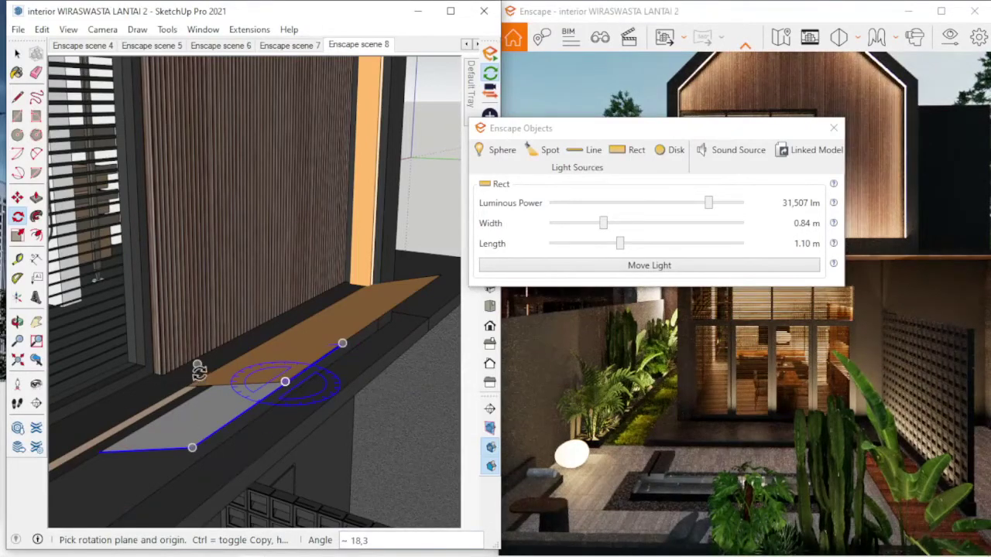
{"action": "key", "text": "space"}
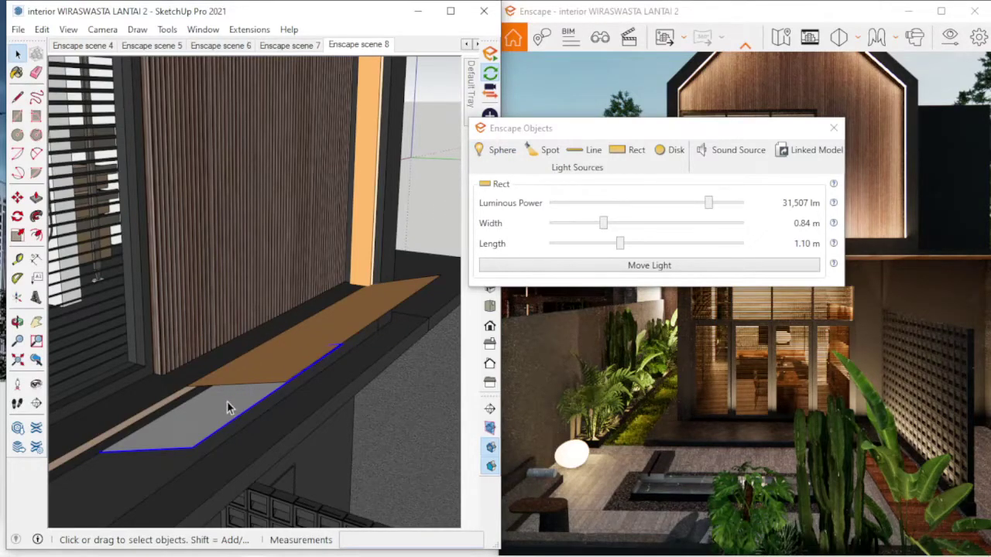
{"action": "key", "text": "Delete"}
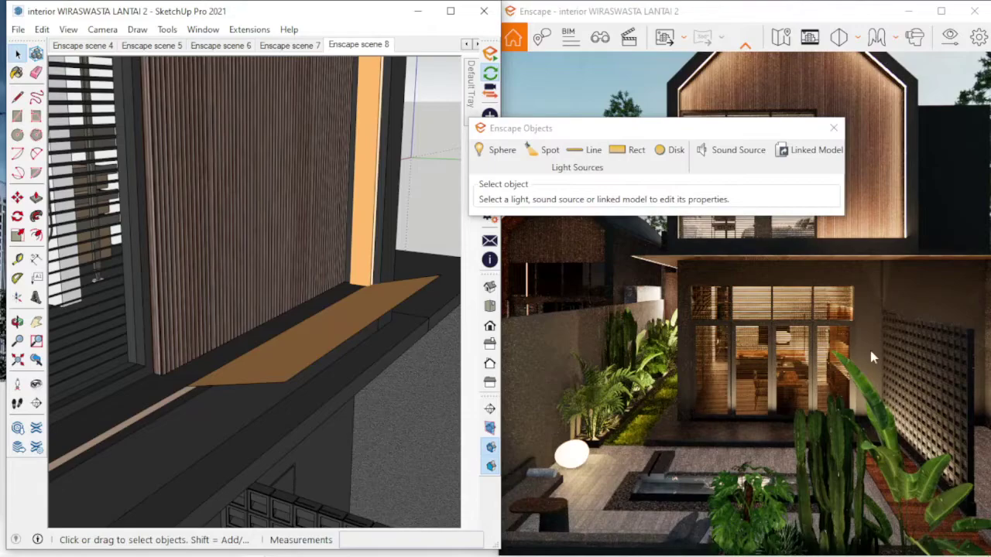
- Orbit to a frontal view of the ground-floor door wall and close the Enscape Objects panel
{"action": "mouse_move", "coordinate": [322, 354]}
{"action": "middle_mouse_down"}
{"action": "mouse_move", "coordinate": [189, 412]}
{"action": "mouse_move", "coordinate": [106, 373]}
{"action": "mouse_move", "coordinate": [115, 305]}
{"action": "mouse_move", "coordinate": [312, 190]}
{"action": "middle_mouse_up"}
{"action": "mouse_move", "coordinate": [126, 193]}
{"action": "middle_mouse_down"}
{"action": "mouse_move", "coordinate": [284, 255]}
{"action": "mouse_move", "coordinate": [172, 283]}
{"action": "mouse_move", "coordinate": [155, 232]}
{"action": "mouse_move", "coordinate": [154, 64]}
{"action": "middle_mouse_up"}
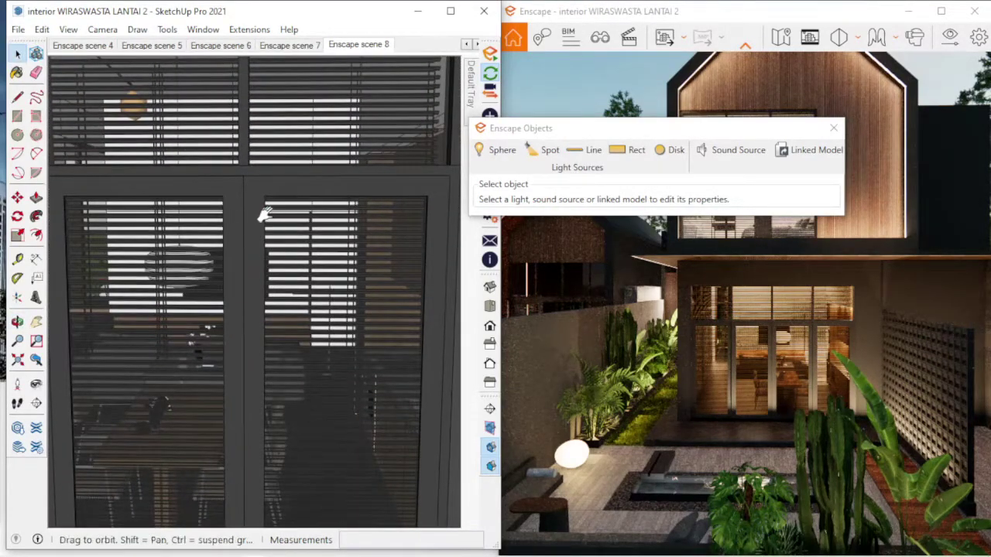
{"action": "mouse_move", "coordinate": [261, 214]}
{"action": "middle_mouse_down"}
{"action": "mouse_move", "coordinate": [215, 214]}
{"action": "mouse_move", "coordinate": [349, 191]}
{"action": "mouse_move", "coordinate": [355, 200]}
{"action": "middle_mouse_up"}
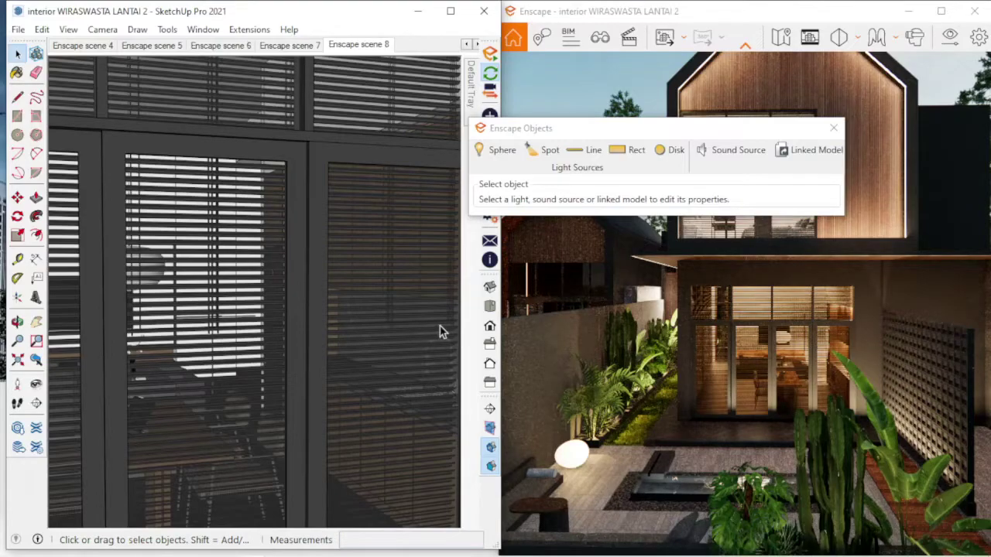
{"action": "middle_click_drag", "start_coordinate": [310, 294], "coordinate": [256, 359]}
{"action": "scroll", "coordinate": [256, 355], "scroll_direction": "down", "scroll_amount": 1}
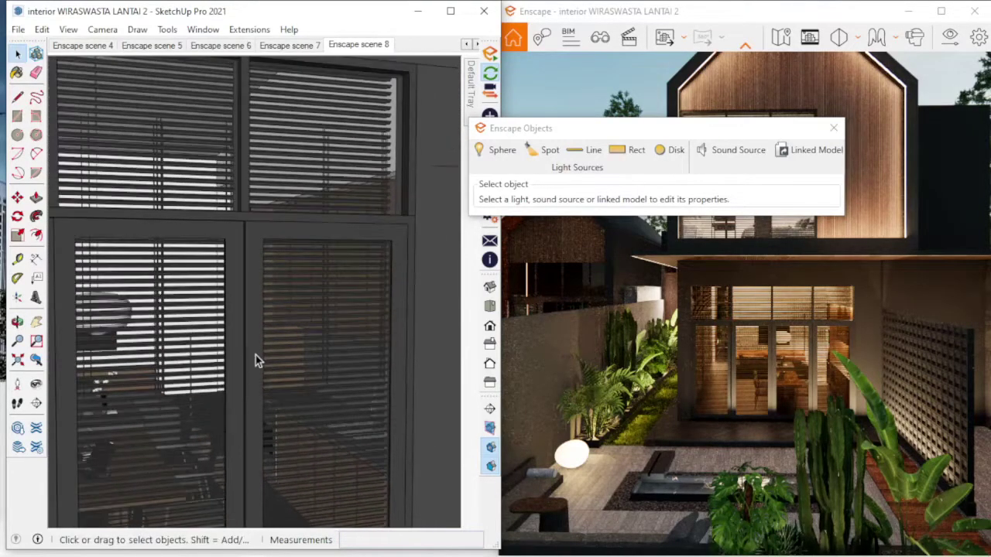
{"action": "scroll", "coordinate": [256, 355], "scroll_direction": "down", "scroll_amount": 3}
{"action": "scroll", "coordinate": [256, 355], "scroll_direction": "down", "scroll_amount": 3}
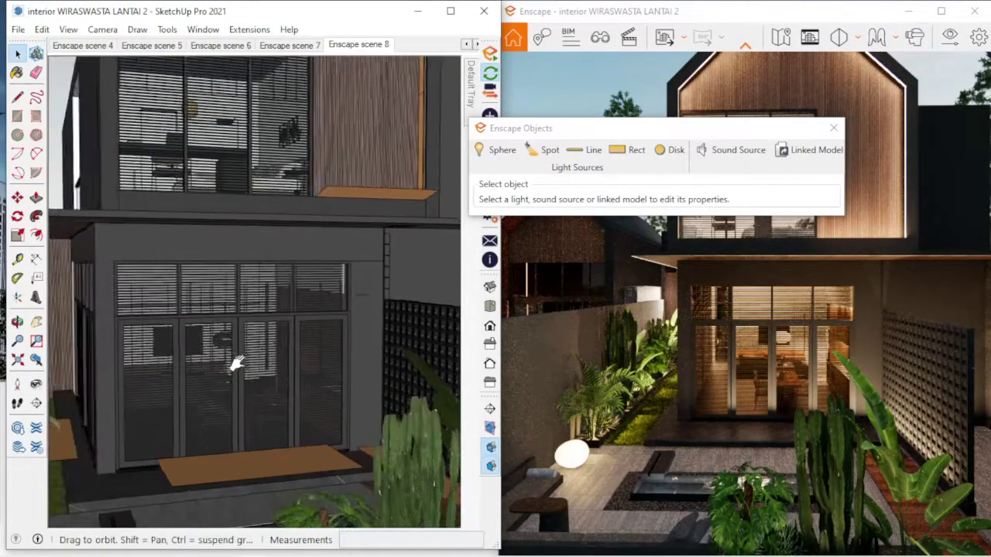
{"action": "middle_click_drag", "start_coordinate": [237, 367], "coordinate": [237, 354]}
{"action": "left_click", "coordinate": [834, 128]}
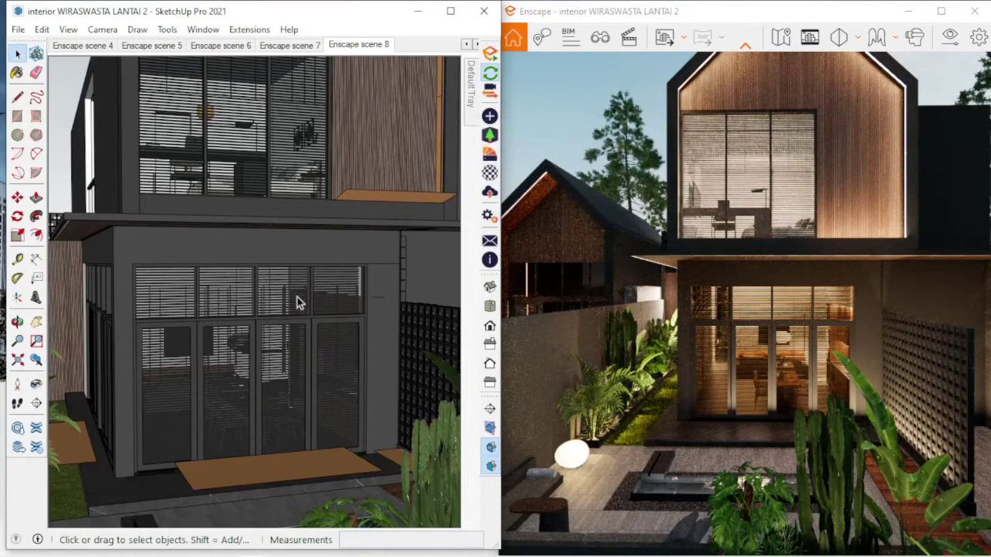
{"action": "middle_click_drag", "start_coordinate": [324, 212], "coordinate": [283, 216]}
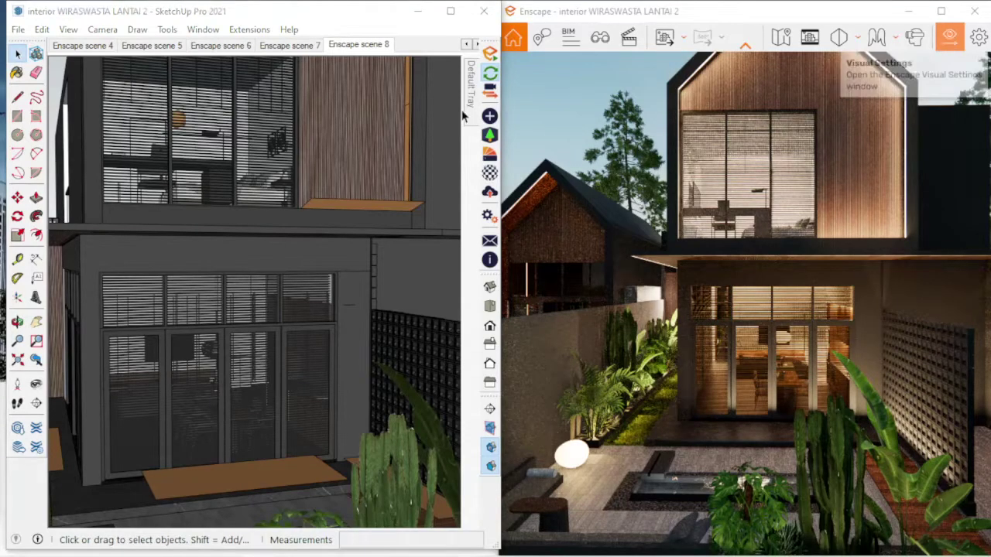
- Open Enscape Visual Settings, reposition it, and expand the presets list, cancelling a preset import
{"action": "left_click", "coordinate": [948, 45]}
{"action": "mouse_move", "coordinate": [647, 14]}
{"action": "left_mouse_down"}
{"action": "mouse_move", "coordinate": [555, 41]}
{"action": "mouse_move", "coordinate": [147, 14]}
{"action": "left_mouse_up"}
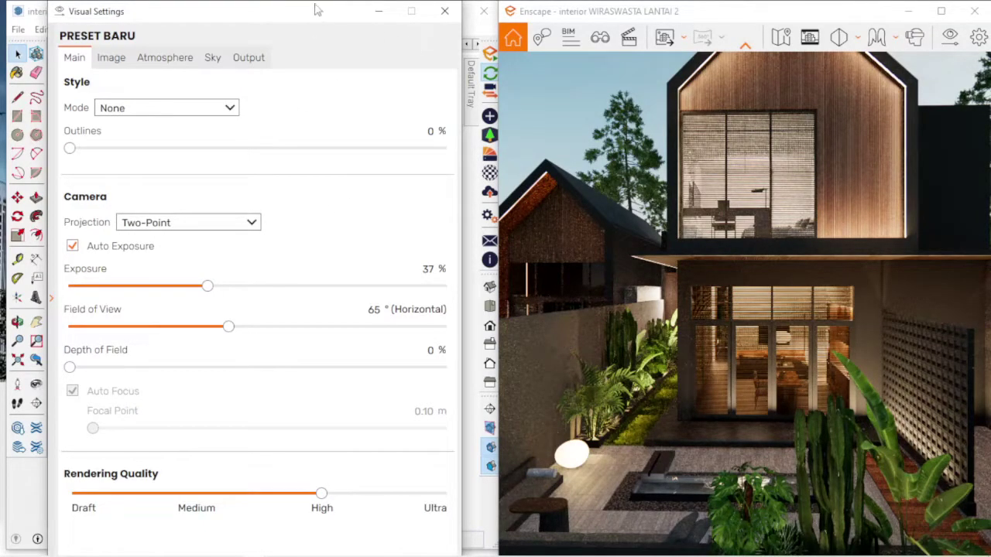
{"action": "left_click_drag", "start_coordinate": [317, 9], "coordinate": [469, 10]}
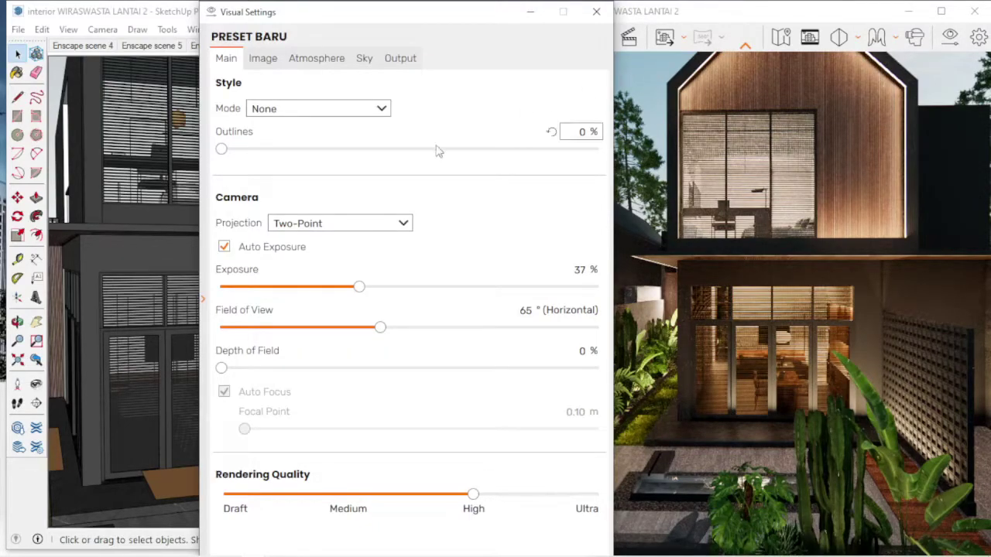
{"action": "left_click", "coordinate": [205, 299]}
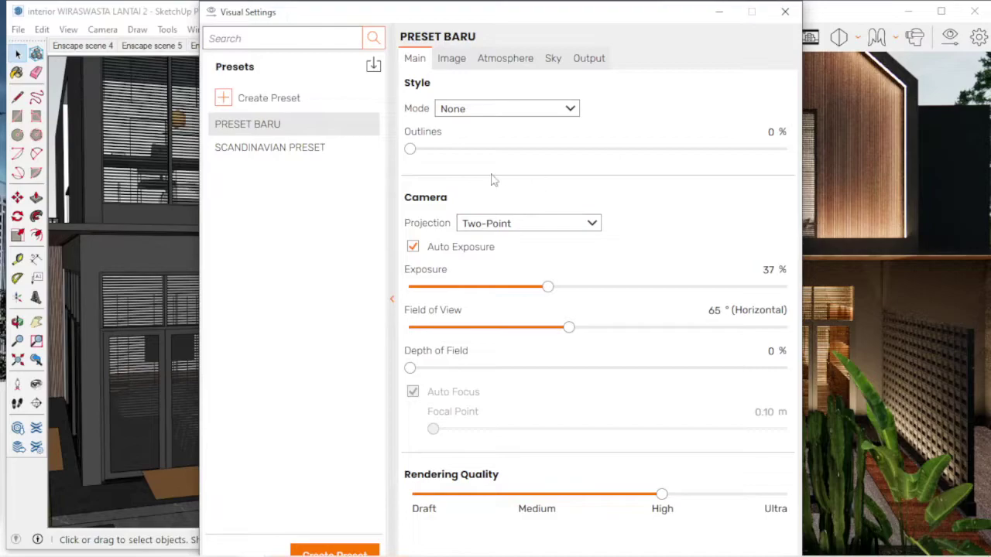
{"action": "left_click", "coordinate": [371, 68]}
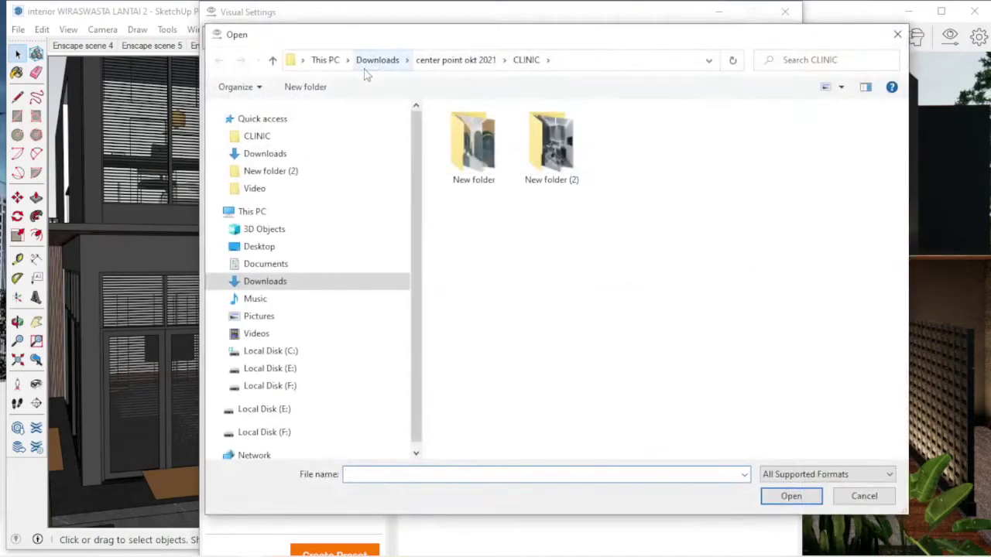
{"action": "left_click", "coordinate": [897, 34]}
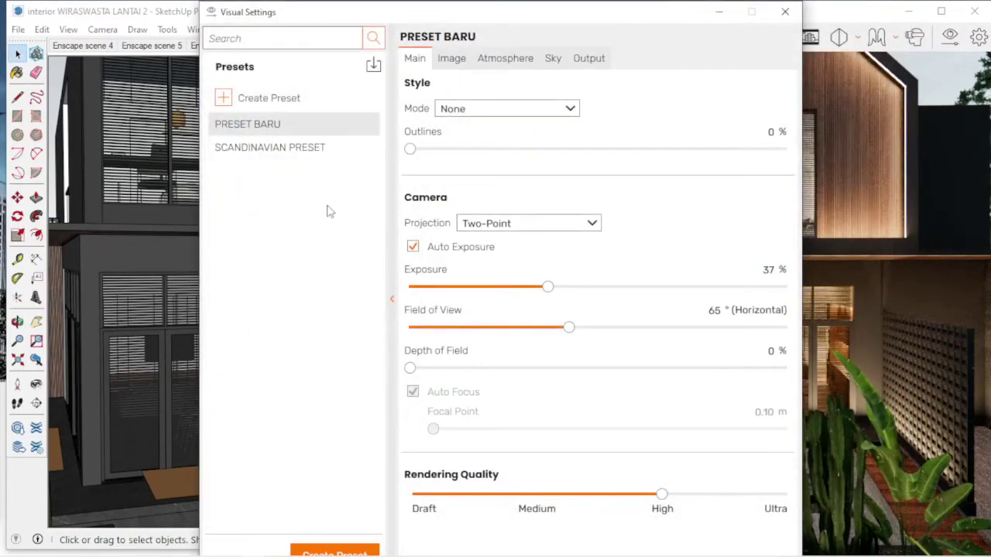
- Export the PRESET BARU preset into the PRESET > YUDIK 21 - RENDER PRESET > NIGHT SETTING folder
{"action": "right_click", "coordinate": [298, 127]}
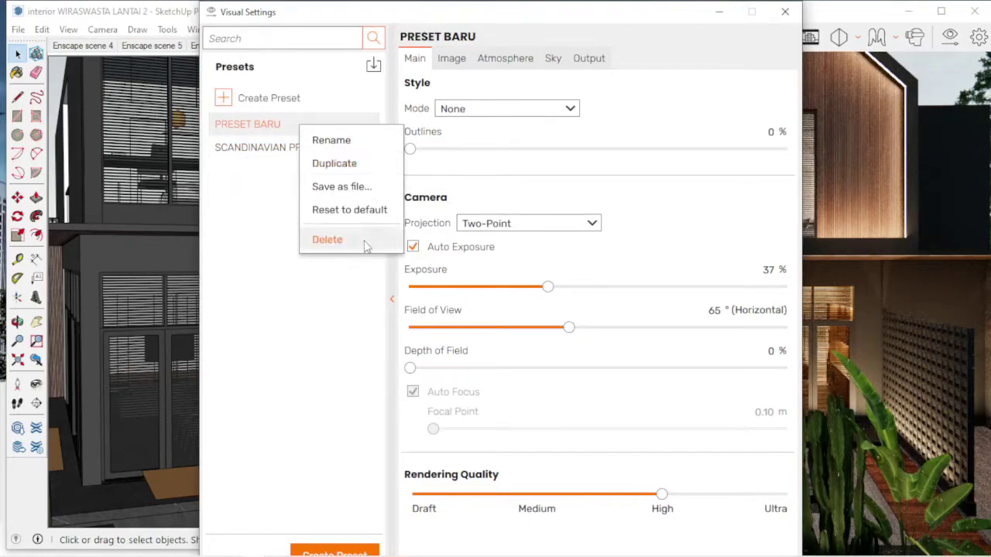
{"action": "left_click", "coordinate": [360, 189]}
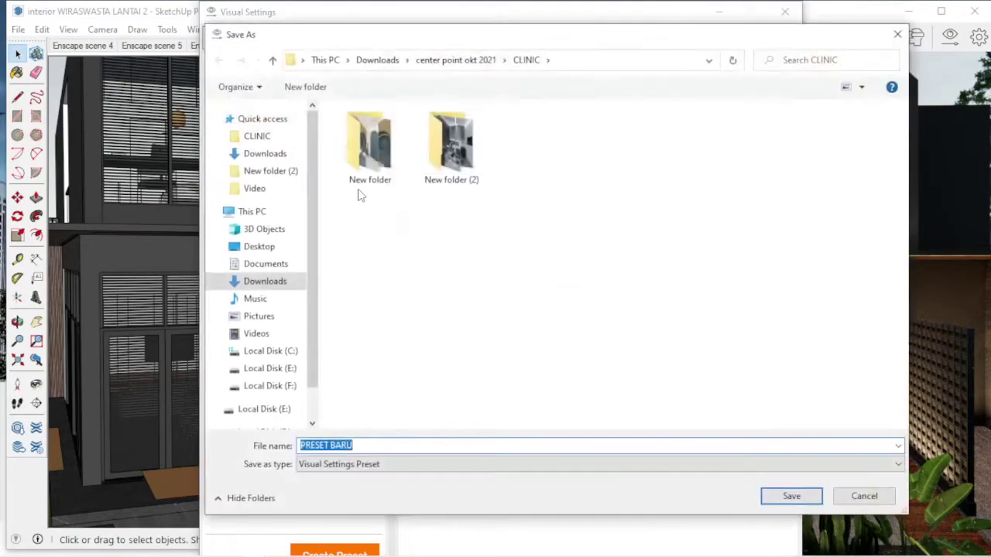
{"action": "left_click", "coordinate": [455, 60]}
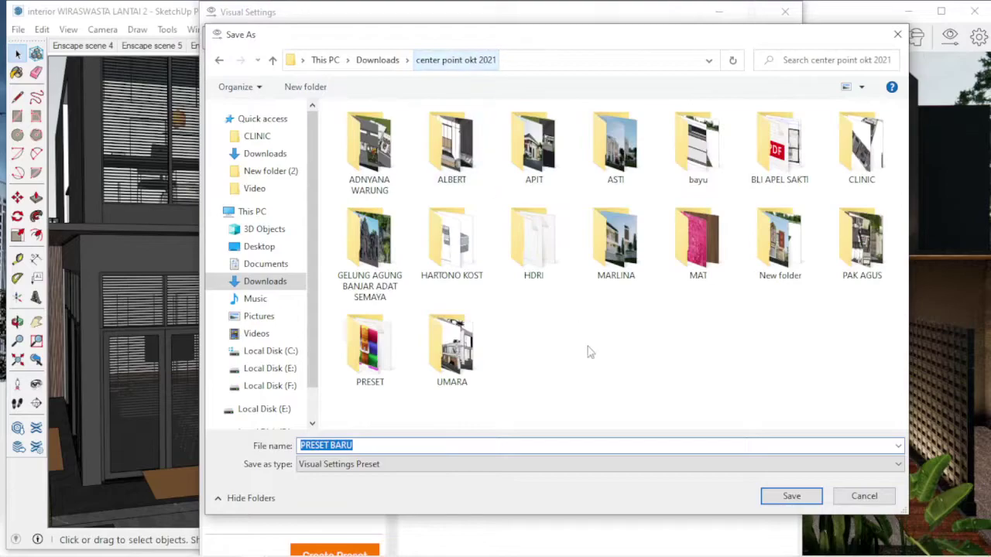
{"action": "double_click", "coordinate": [364, 353]}
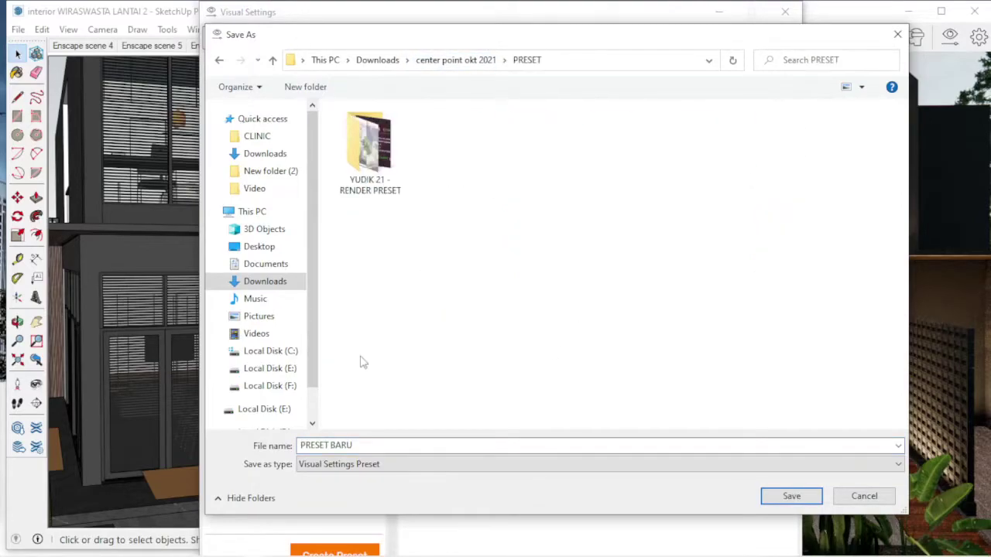
{"action": "double_click", "coordinate": [396, 186]}
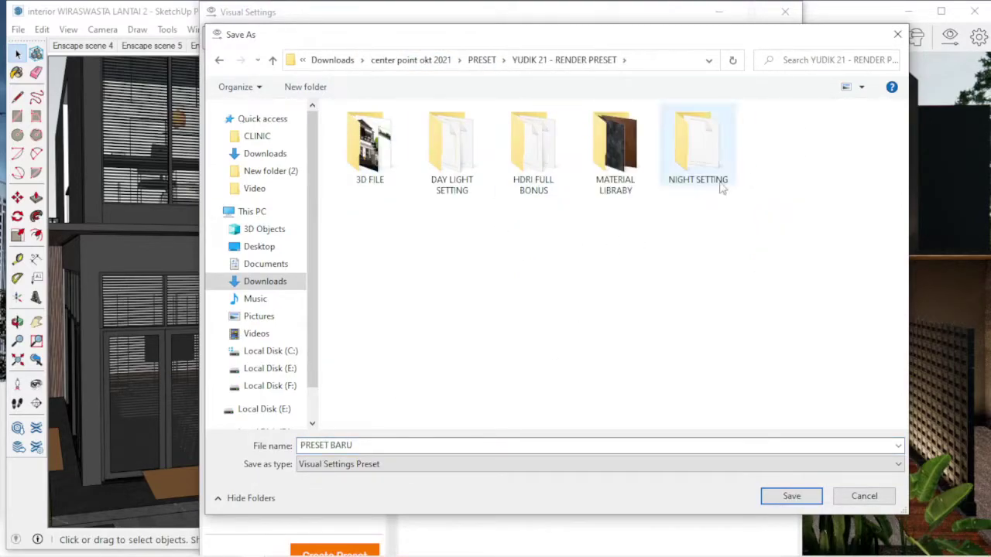
{"action": "double_click", "coordinate": [721, 188]}
- Save it as 'NIGHT PRESET 2.0 file.json' and collapse the Presets sidebar
{"action": "left_click", "coordinate": [415, 147]}
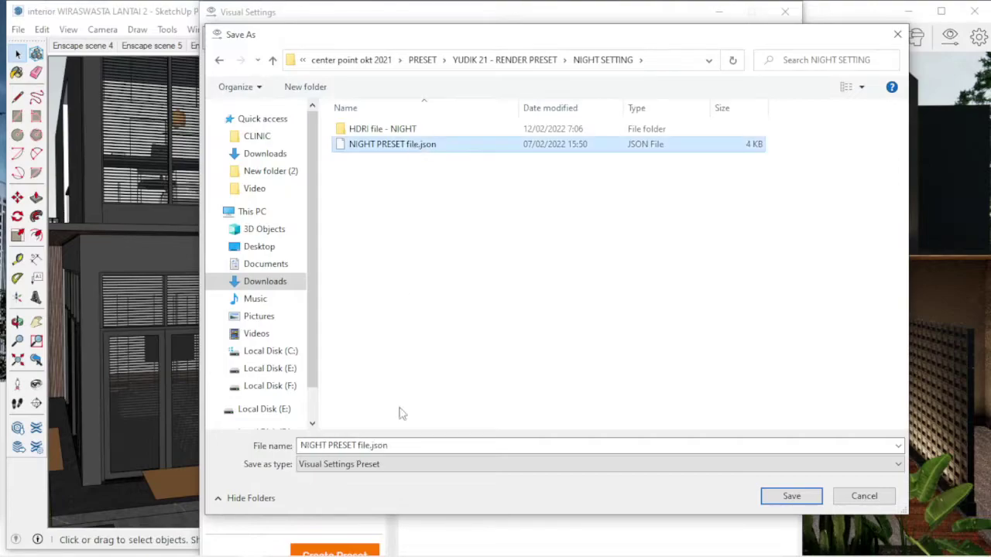
{"action": "left_click", "coordinate": [374, 448]}
{"action": "left_click", "coordinate": [359, 447]}
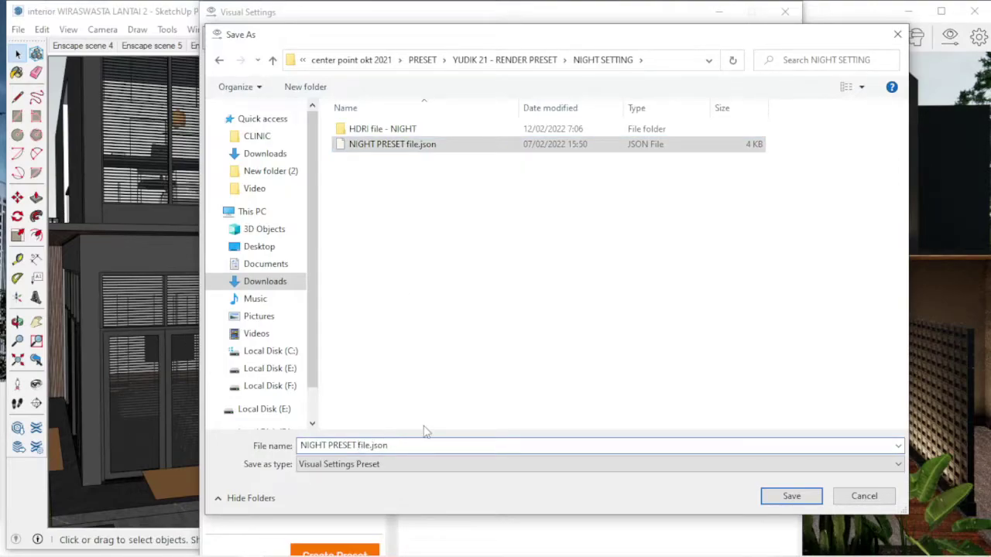
{"action": "type", "text": "2.0"}
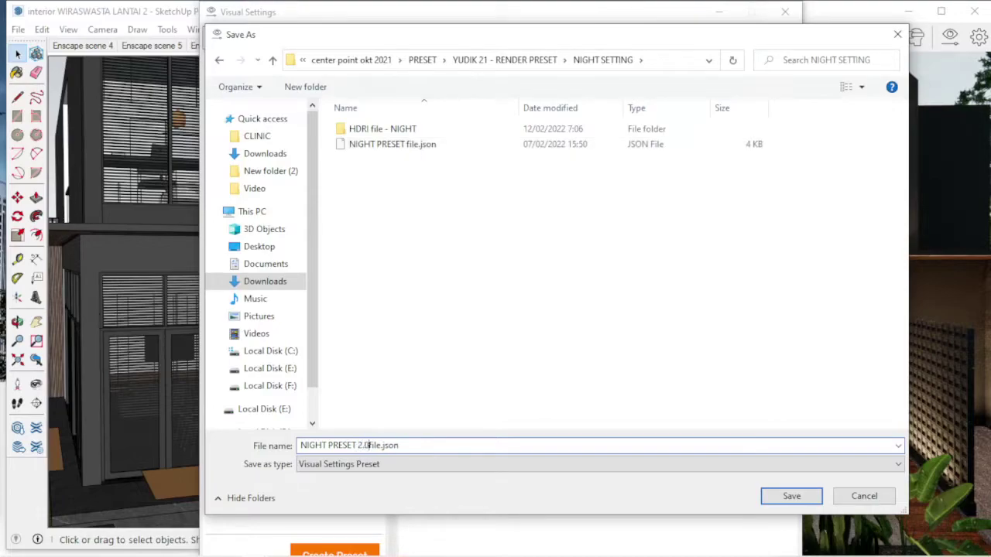
{"action": "left_click", "coordinate": [791, 496]}
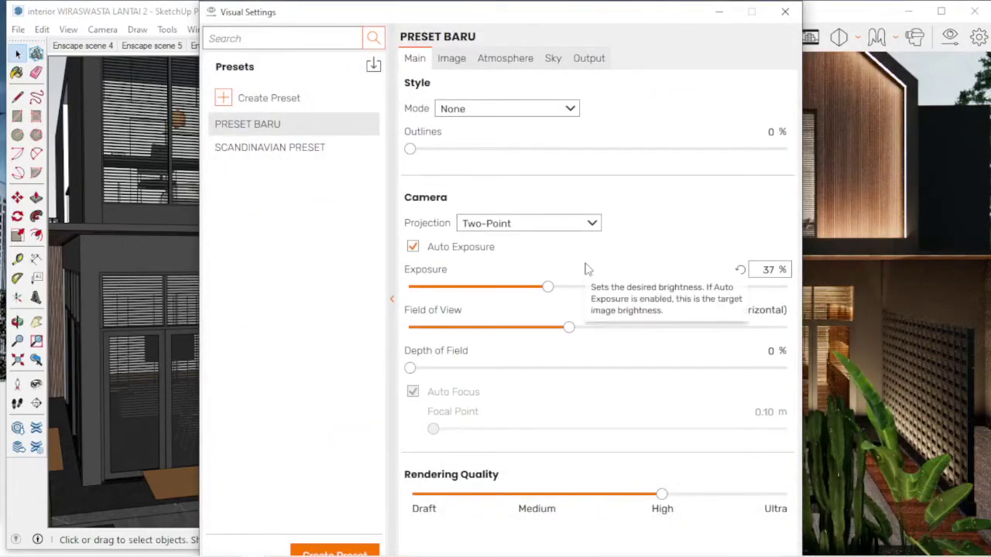
{"action": "left_click", "coordinate": [393, 299]}
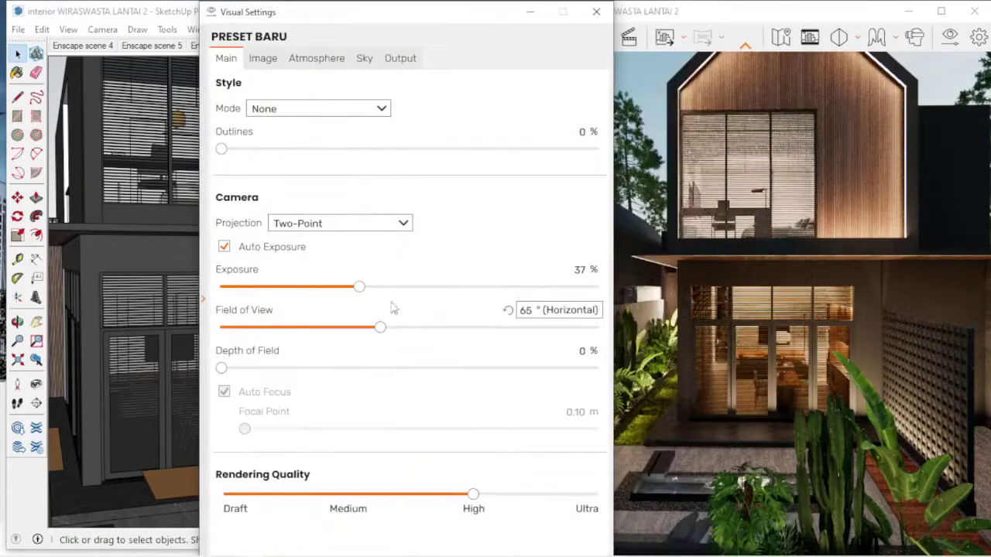
- Close Visual Settings and frame the lit gabled façade in a portrait safe frame
{"action": "left_click", "coordinate": [597, 17]}
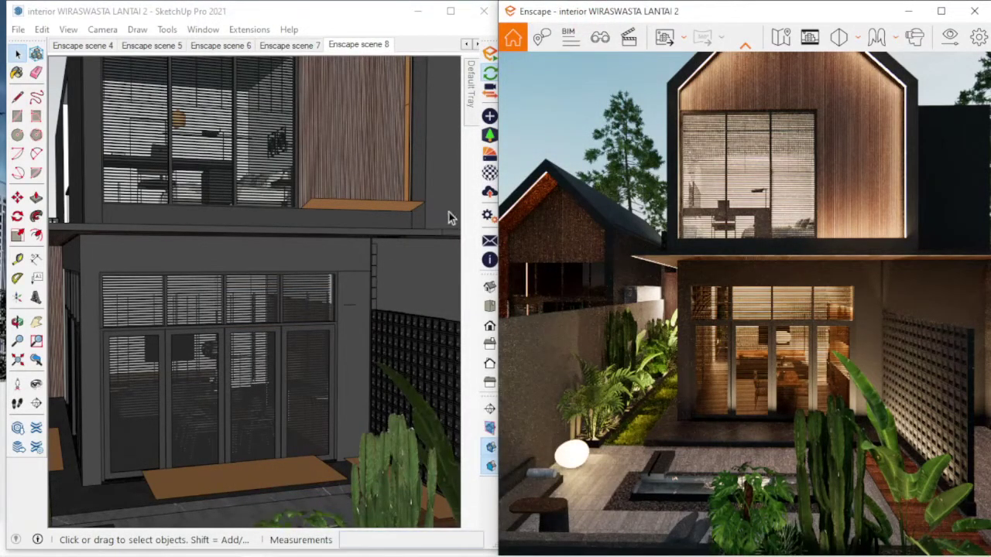
{"action": "mouse_move", "coordinate": [598, 249]}
{"action": "left_mouse_down"}
{"action": "mouse_move", "coordinate": [542, 248]}
{"action": "mouse_move", "coordinate": [652, 339]}
{"action": "left_mouse_up"}
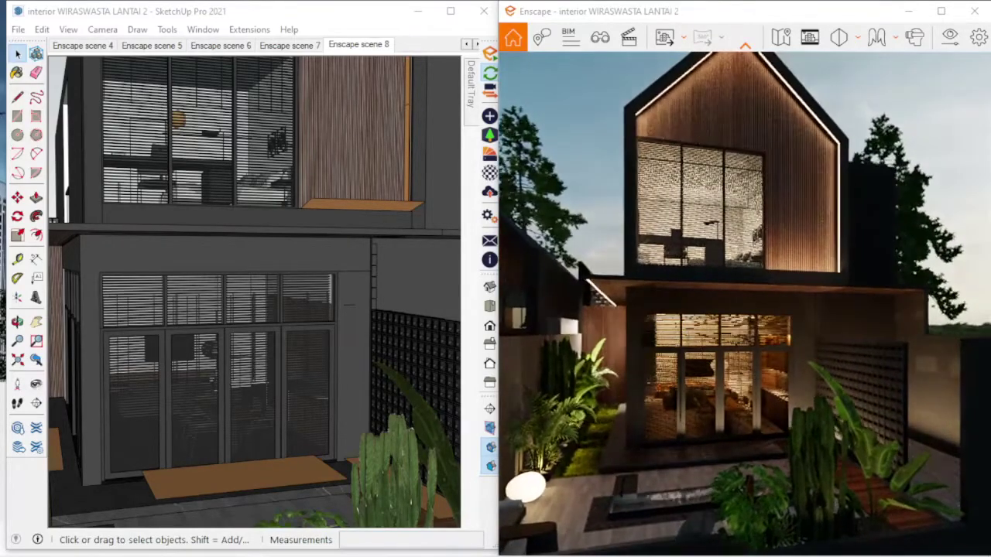
{"action": "left_click_drag", "start_coordinate": [652, 338], "coordinate": [674, 333]}
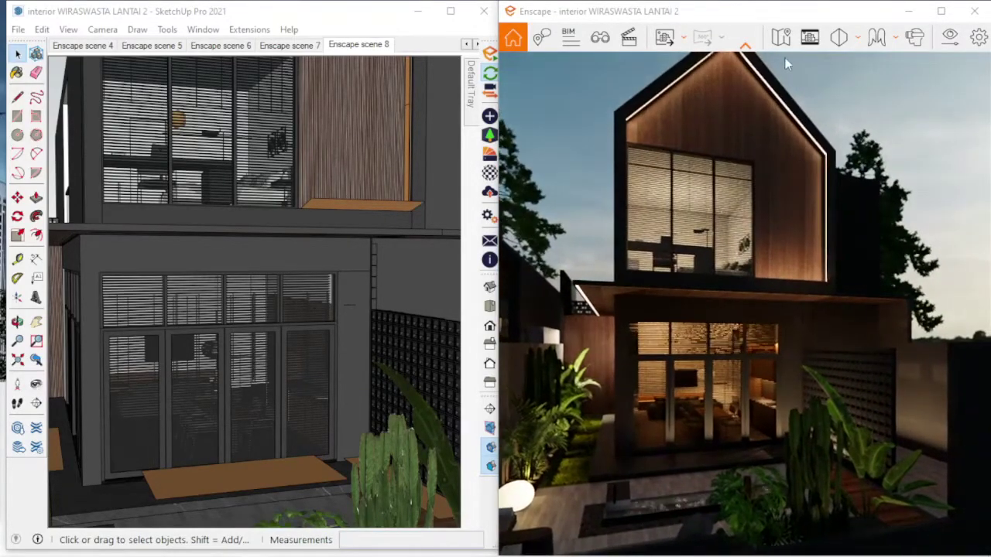
{"action": "left_click", "coordinate": [809, 37]}
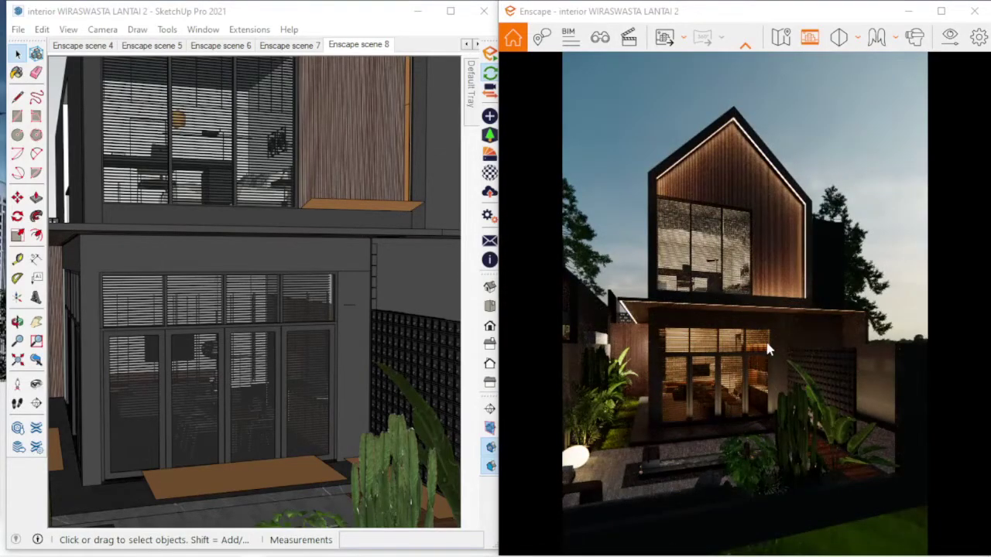
{"action": "scroll", "coordinate": [768, 350], "scroll_direction": "up", "scroll_amount": 3}
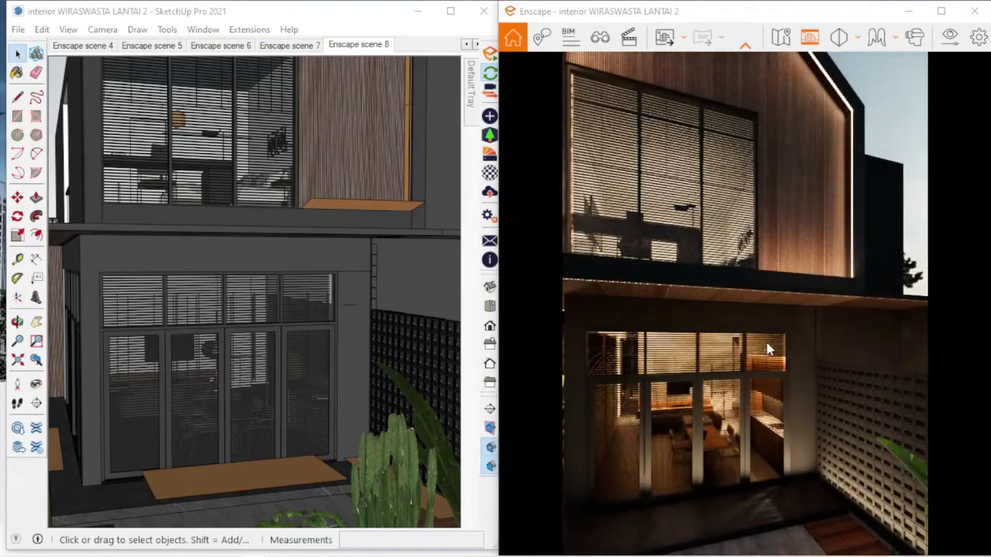
{"action": "scroll", "coordinate": [768, 350], "scroll_direction": "down", "scroll_amount": 3}
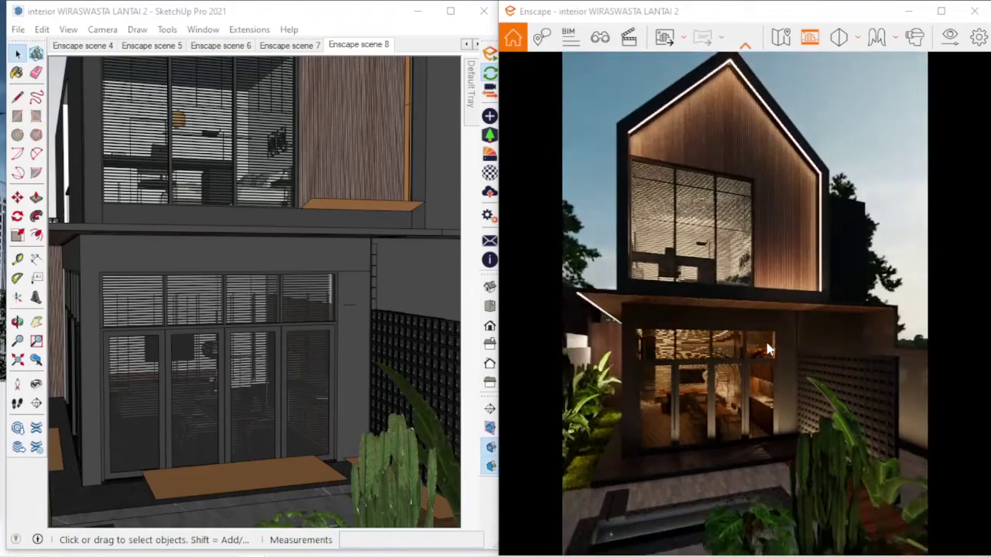
{"action": "mouse_move", "coordinate": [733, 228]}
{"action": "left_mouse_down"}
{"action": "mouse_move", "coordinate": [728, 242]}
{"action": "mouse_move", "coordinate": [692, 246]}
{"action": "left_mouse_up"}
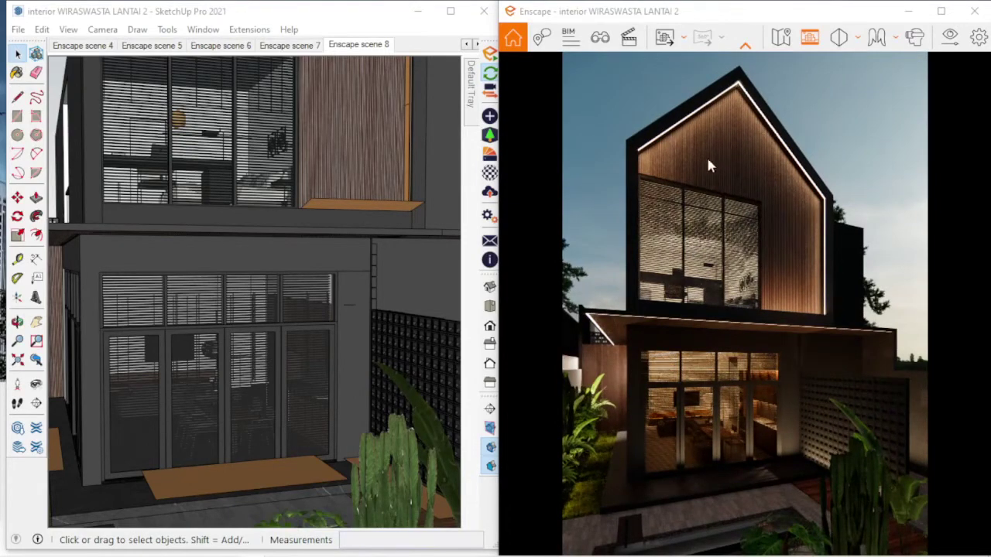
{"action": "key", "text": "F11"}
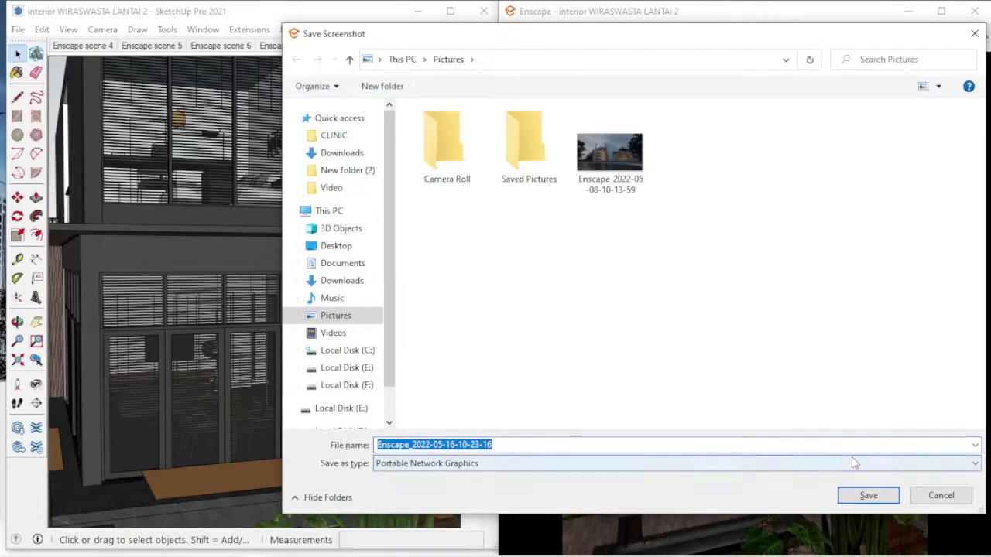
{"action": "left_click", "coordinate": [869, 497]}
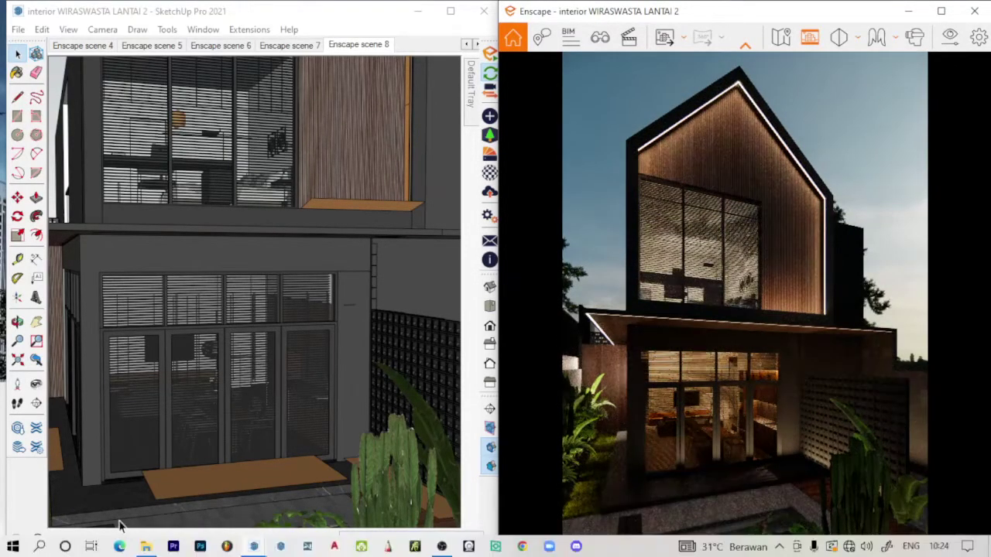
{"action": "left_click", "coordinate": [145, 547]}
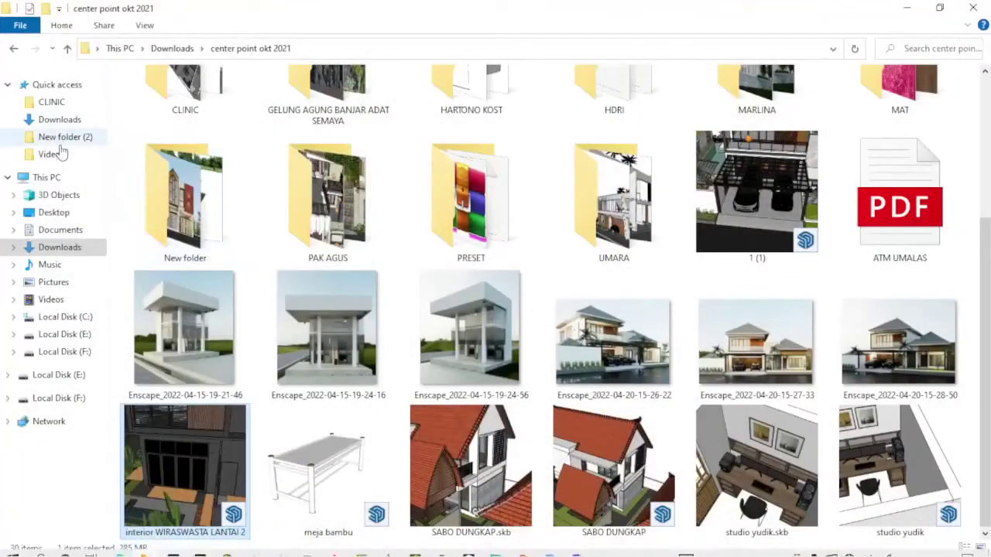
{"action": "left_click", "coordinate": [54, 281]}
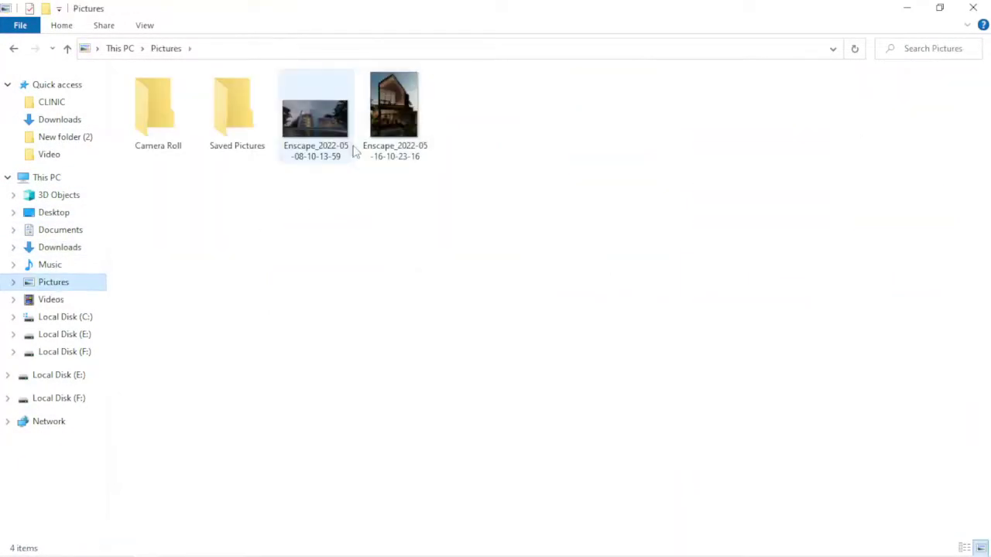
{"action": "left_click", "coordinate": [398, 118]}
{"action": "double_click", "coordinate": [398, 118]}
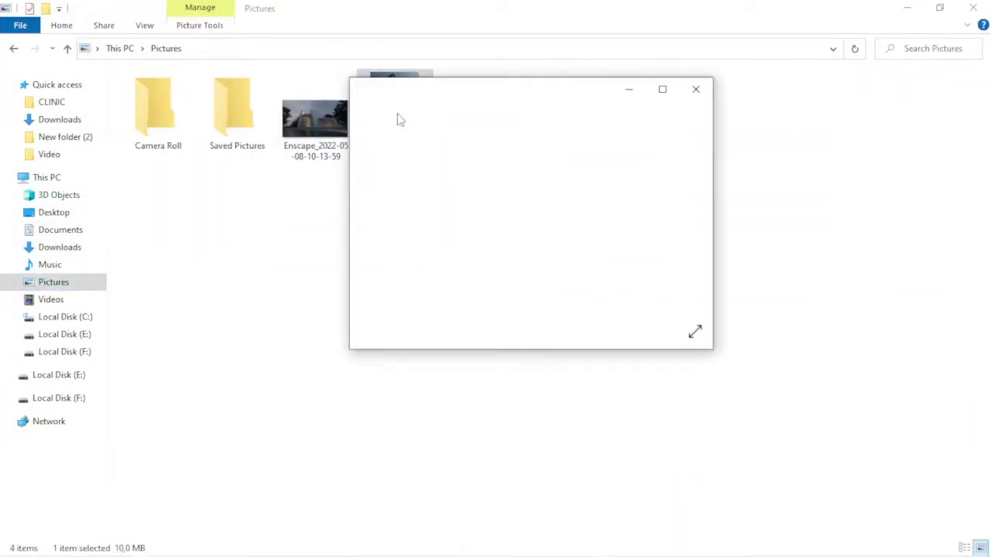
- Maximize the render in Photos, zoom in and out to inspect it, then close Photos
{"action": "left_click", "coordinate": [663, 89]}
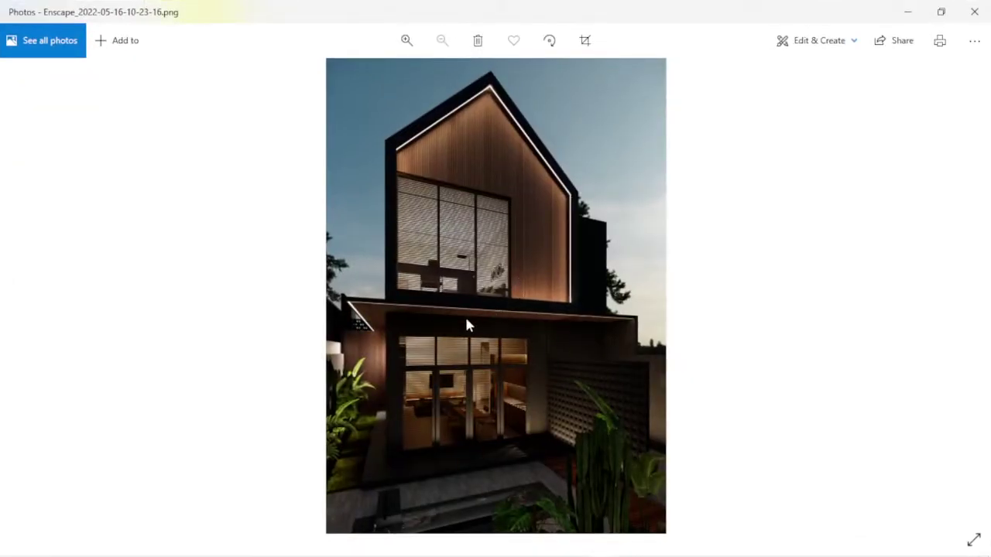
{"action": "scroll", "coordinate": [465, 316], "scroll_direction": "up", "scroll_amount": 2}
{"action": "scroll", "coordinate": [466, 325], "scroll_direction": "down", "scroll_amount": 3}
{"action": "scroll", "coordinate": [363, 442], "scroll_direction": "up", "scroll_amount": 2}
{"action": "scroll", "coordinate": [363, 443], "scroll_direction": "down", "scroll_amount": 3}
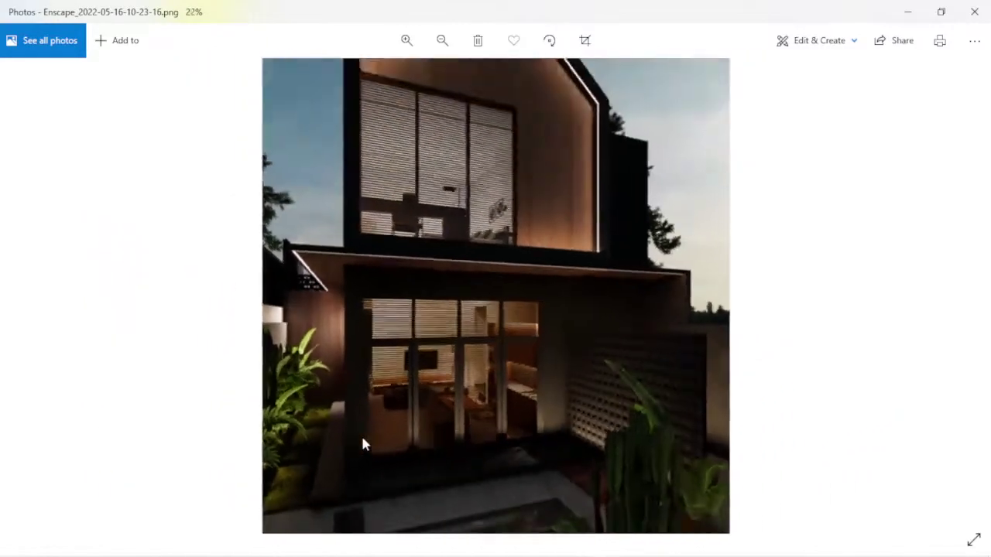
{"action": "scroll", "coordinate": [431, 245], "scroll_direction": "up", "scroll_amount": 1}
{"action": "scroll", "coordinate": [432, 244], "scroll_direction": "down", "scroll_amount": 1}
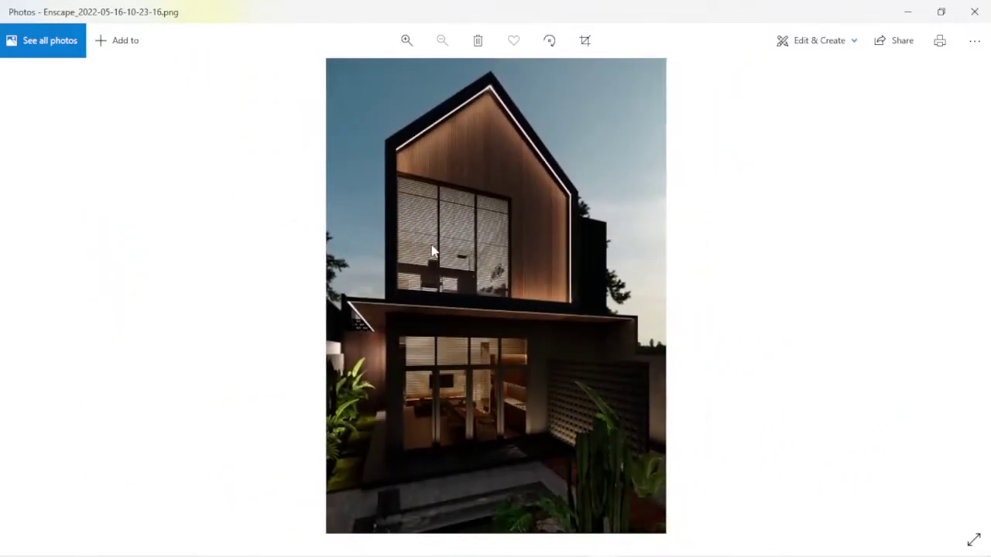
{"action": "left_click", "coordinate": [977, 9]}
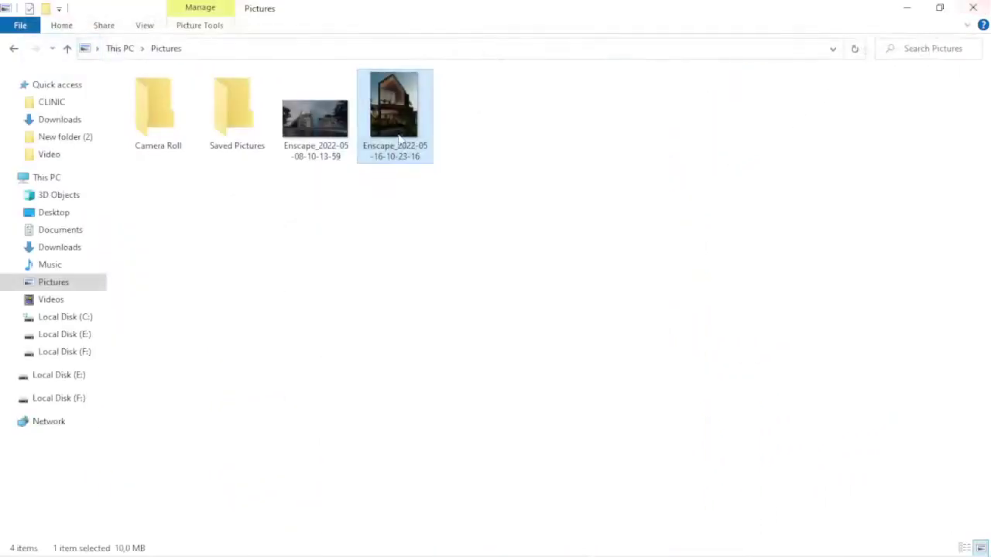